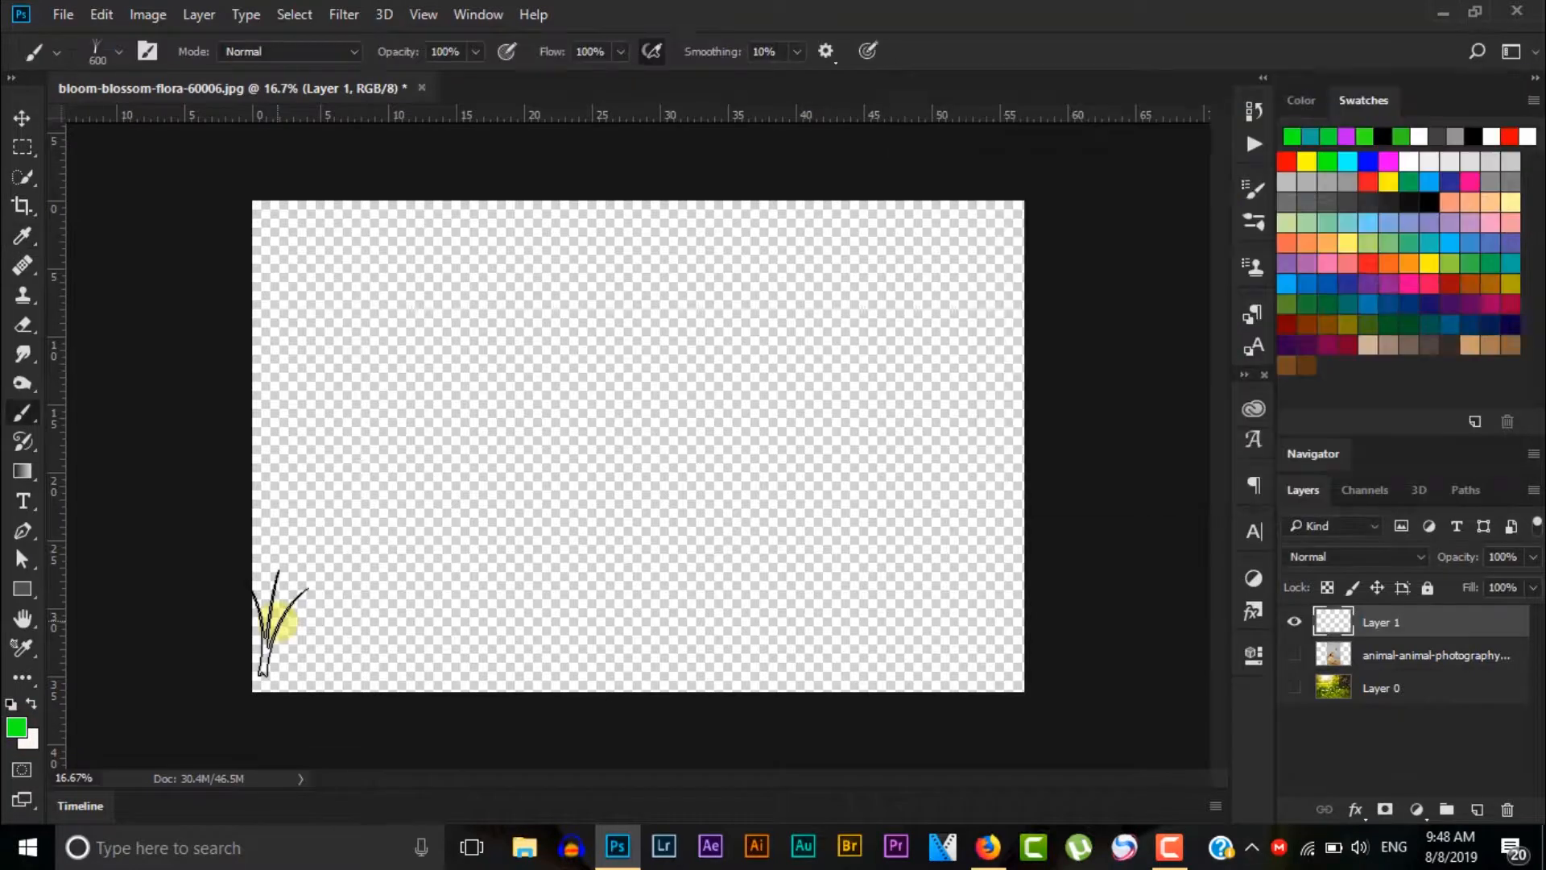
Paint dense green grass across the lower part of Layer 1 with the 600 px grass brush
{"action": "mouse_move", "coordinate": [285, 623]}
{"action": "left_mouse_down"}
{"action": "mouse_move", "coordinate": [484, 651]}
{"action": "mouse_move", "coordinate": [363, 626]}
{"action": "mouse_move", "coordinate": [614, 623]}
{"action": "mouse_move", "coordinate": [798, 598]}
{"action": "mouse_move", "coordinate": [1080, 632]}
{"action": "mouse_move", "coordinate": [785, 655]}
{"action": "mouse_move", "coordinate": [591, 655]}
{"action": "mouse_move", "coordinate": [348, 623]}
{"action": "mouse_move", "coordinate": [298, 635]}
{"action": "mouse_move", "coordinate": [342, 537]}
{"action": "mouse_move", "coordinate": [1029, 576]}
{"action": "mouse_move", "coordinate": [1007, 553]}
{"action": "mouse_move", "coordinate": [628, 558]}
{"action": "mouse_move", "coordinate": [432, 582]}
{"action": "mouse_move", "coordinate": [327, 561]}
{"action": "left_mouse_up"}
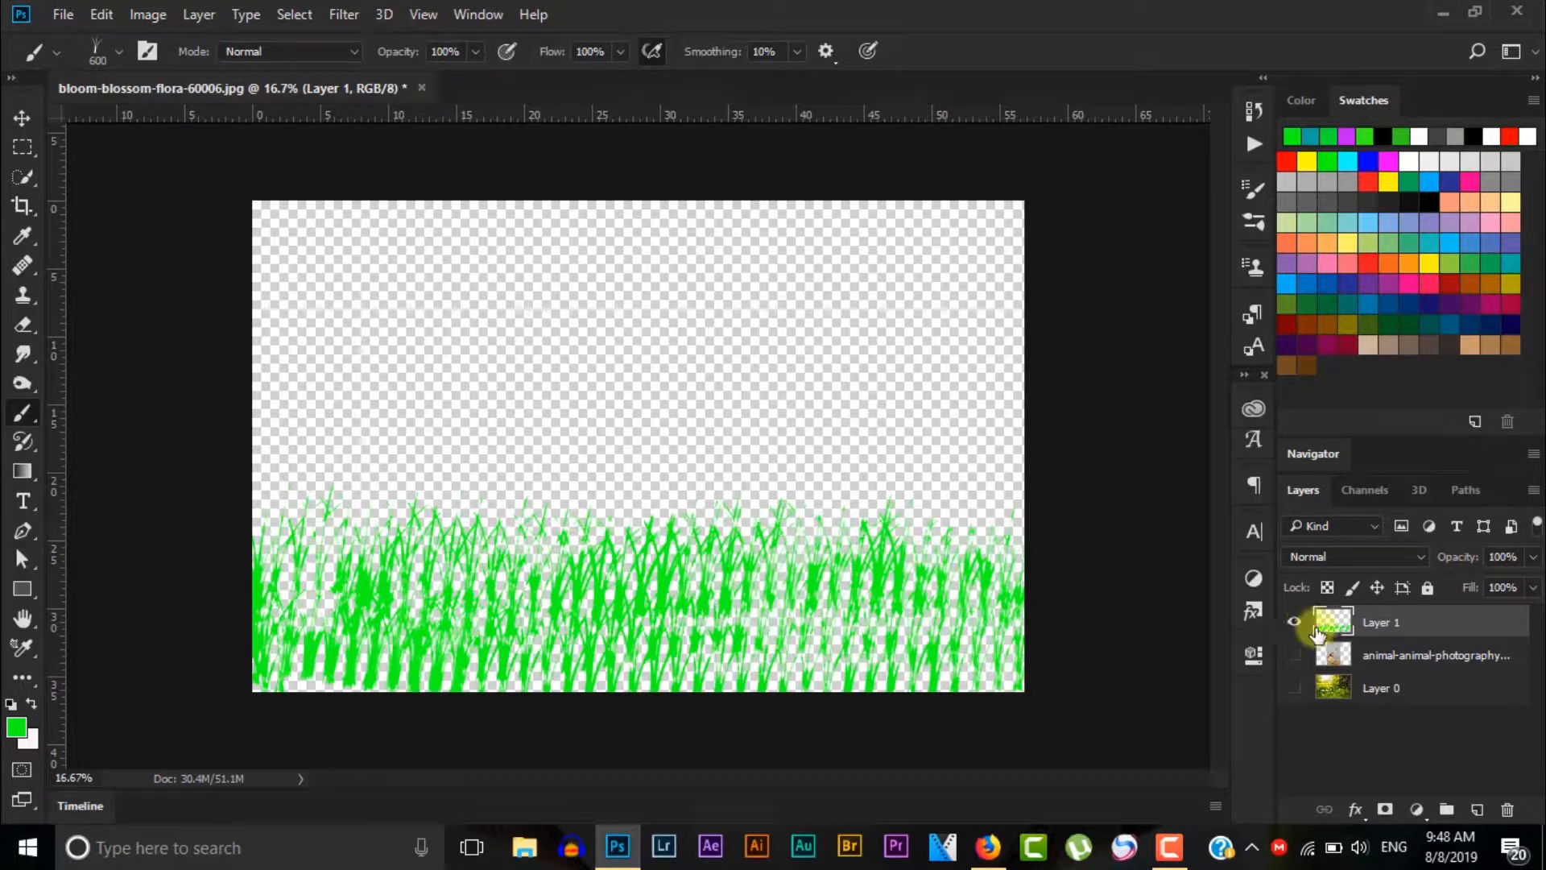
Lock the transparent pixels of Layer 1 and nudge the painted grass slightly right on the canvas
{"action": "left_click", "coordinate": [1327, 587]}
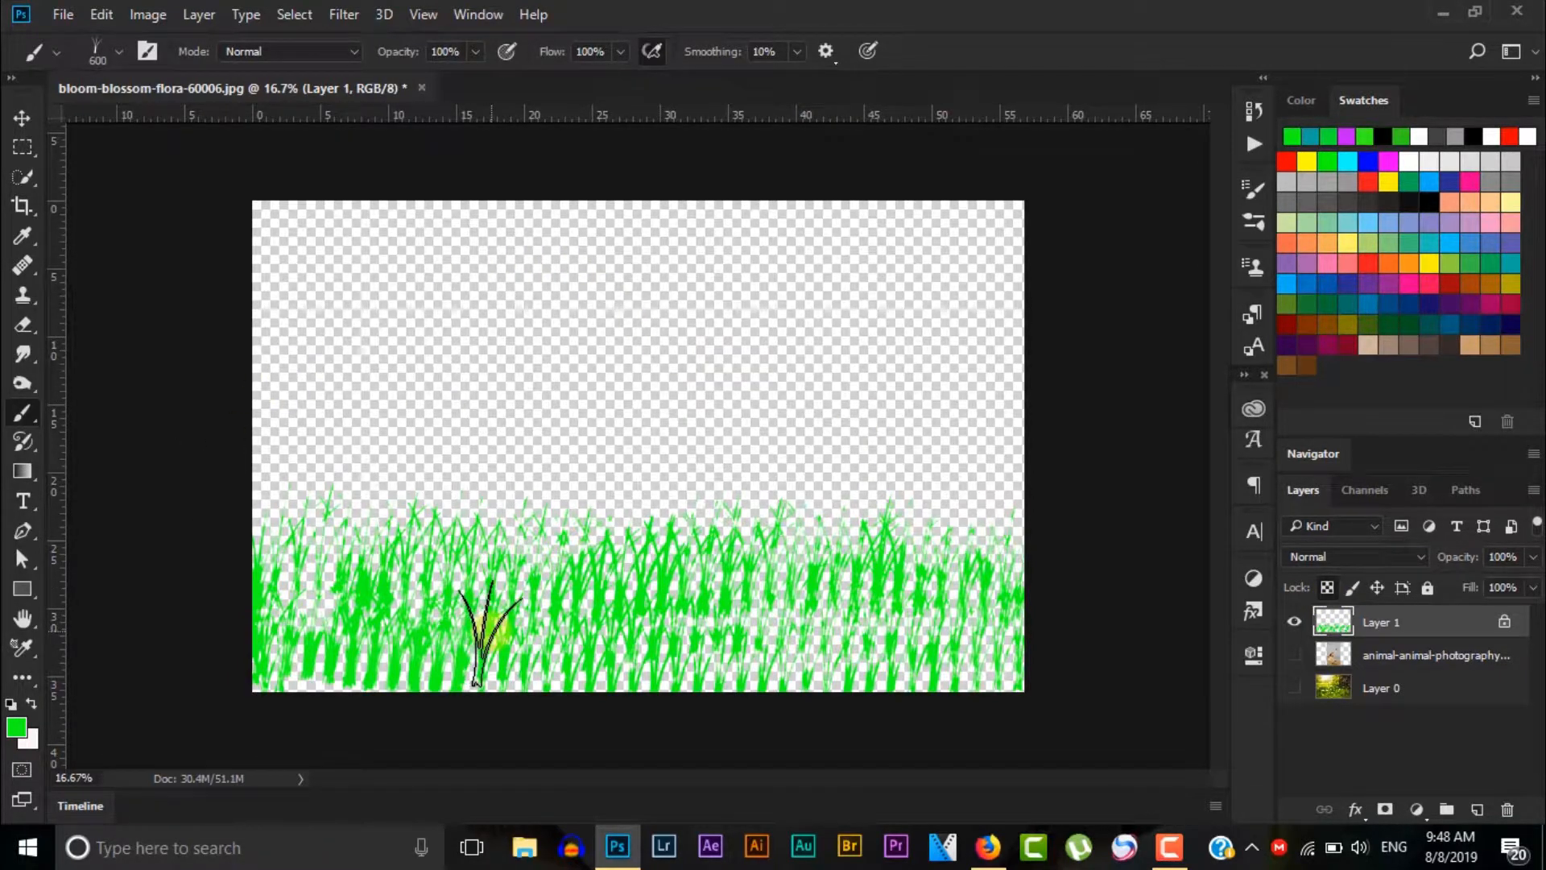
{"action": "key", "text": "v"}
{"action": "mouse_move", "coordinate": [588, 629]}
{"action": "left_mouse_down"}
{"action": "mouse_move", "coordinate": [604, 432]}
{"action": "mouse_move", "coordinate": [666, 611]}
{"action": "mouse_move", "coordinate": [659, 542]}
{"action": "mouse_move", "coordinate": [597, 639]}
{"action": "left_mouse_up"}
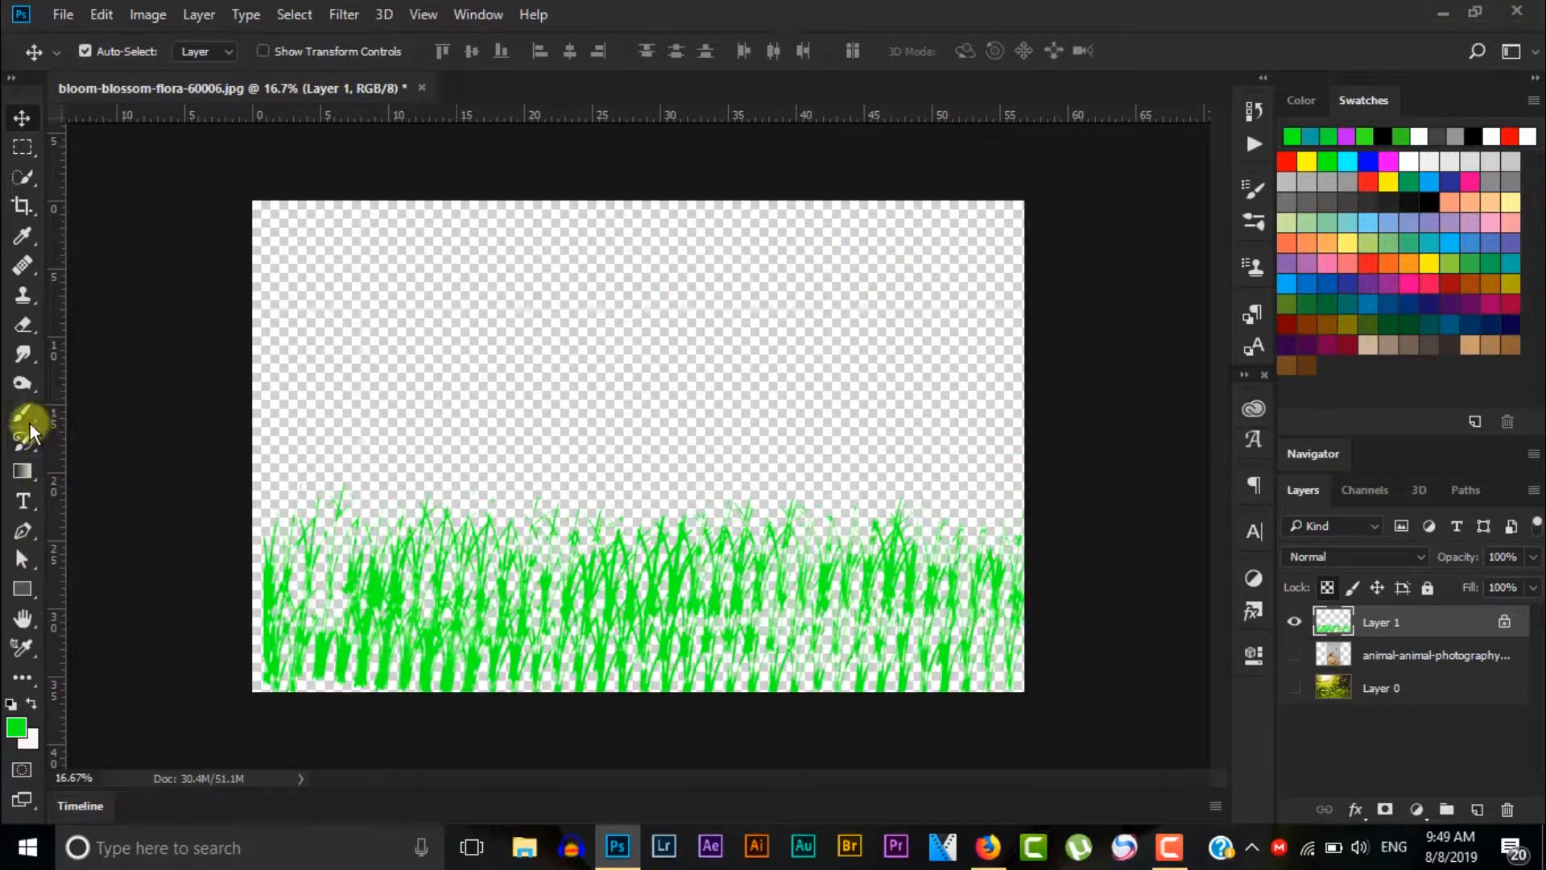
Set the foreground colour to blue #0a54eb
{"action": "left_click", "coordinate": [15, 727]}
{"action": "mouse_move", "coordinate": [1080, 277]}
{"action": "left_mouse_down"}
{"action": "mouse_move", "coordinate": [1152, 306]}
{"action": "mouse_move", "coordinate": [1232, 256]}
{"action": "mouse_move", "coordinate": [1184, 163]}
{"action": "left_mouse_up"}
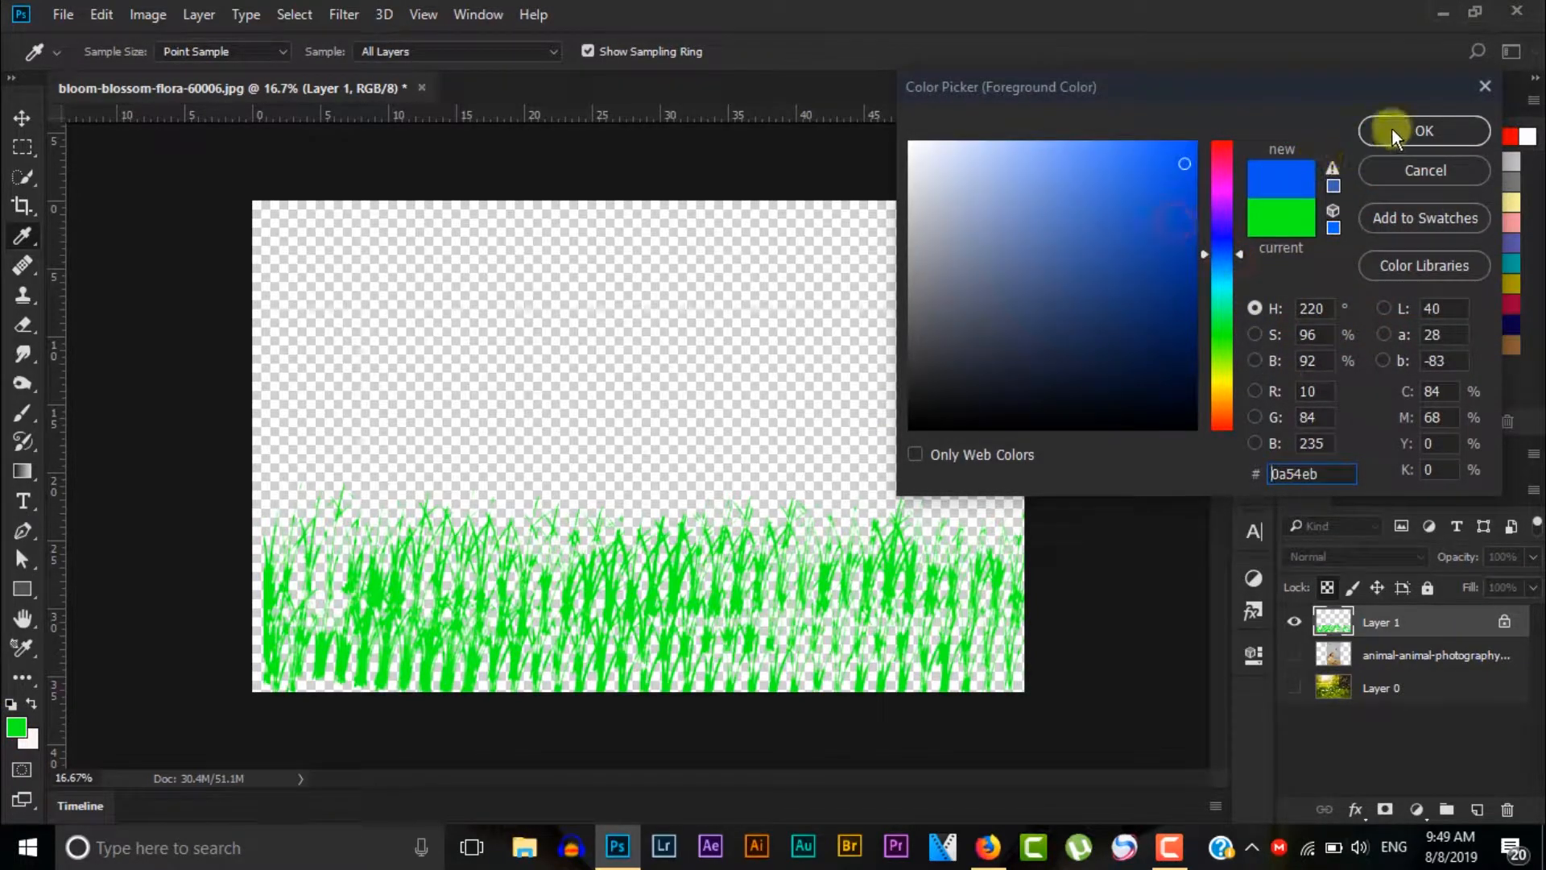
{"action": "left_click", "coordinate": [1396, 133]}
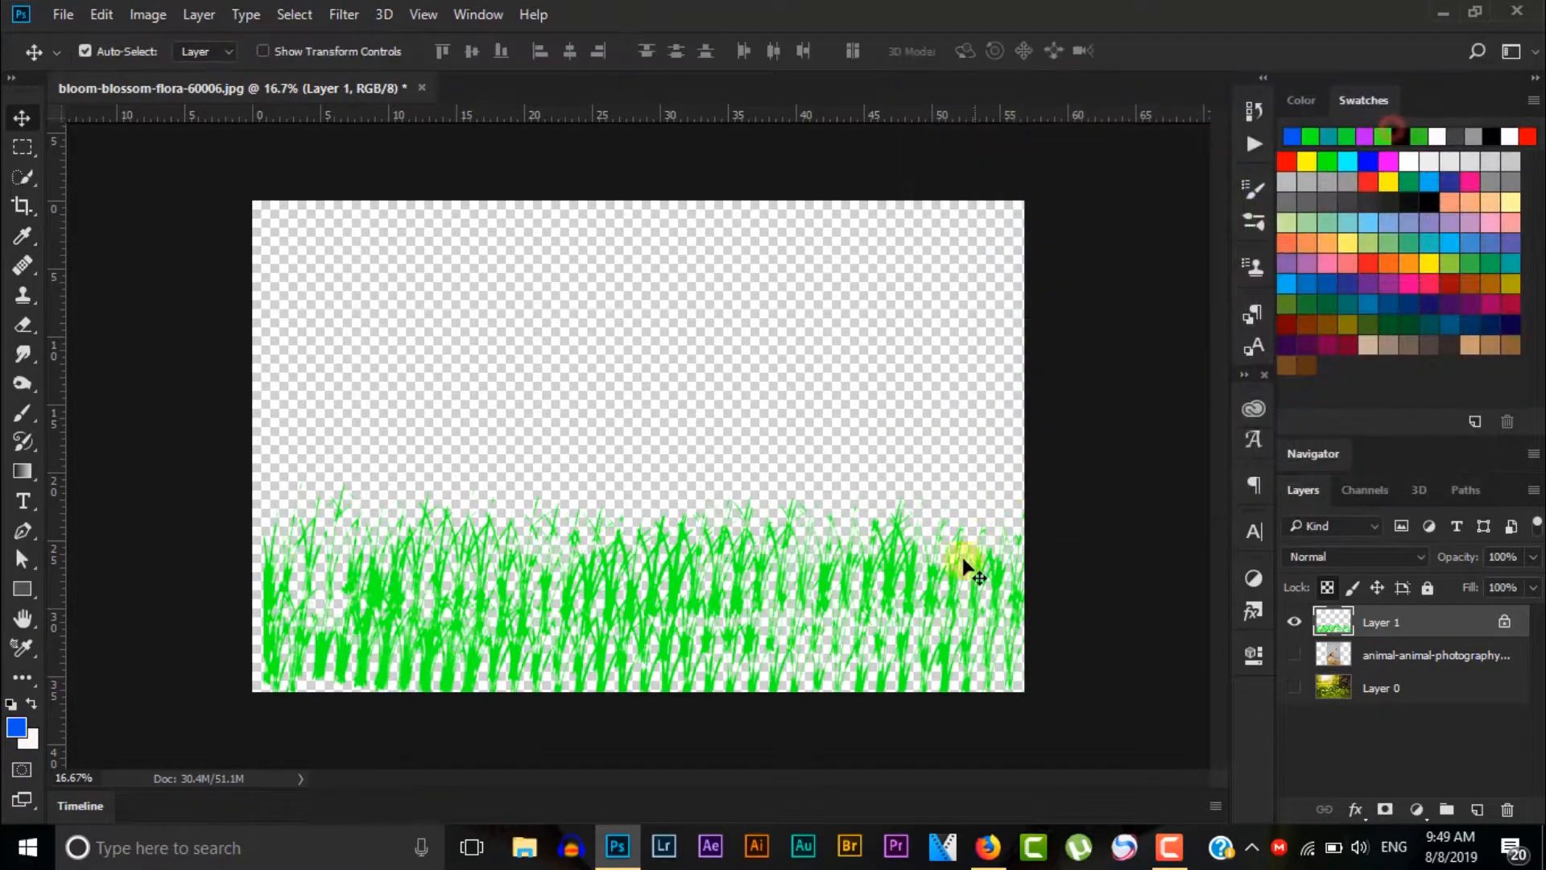
Recolour the existing grass on Layer 1 by brushing blue over it across the full width of the canvas
{"action": "left_click", "coordinate": [24, 410]}
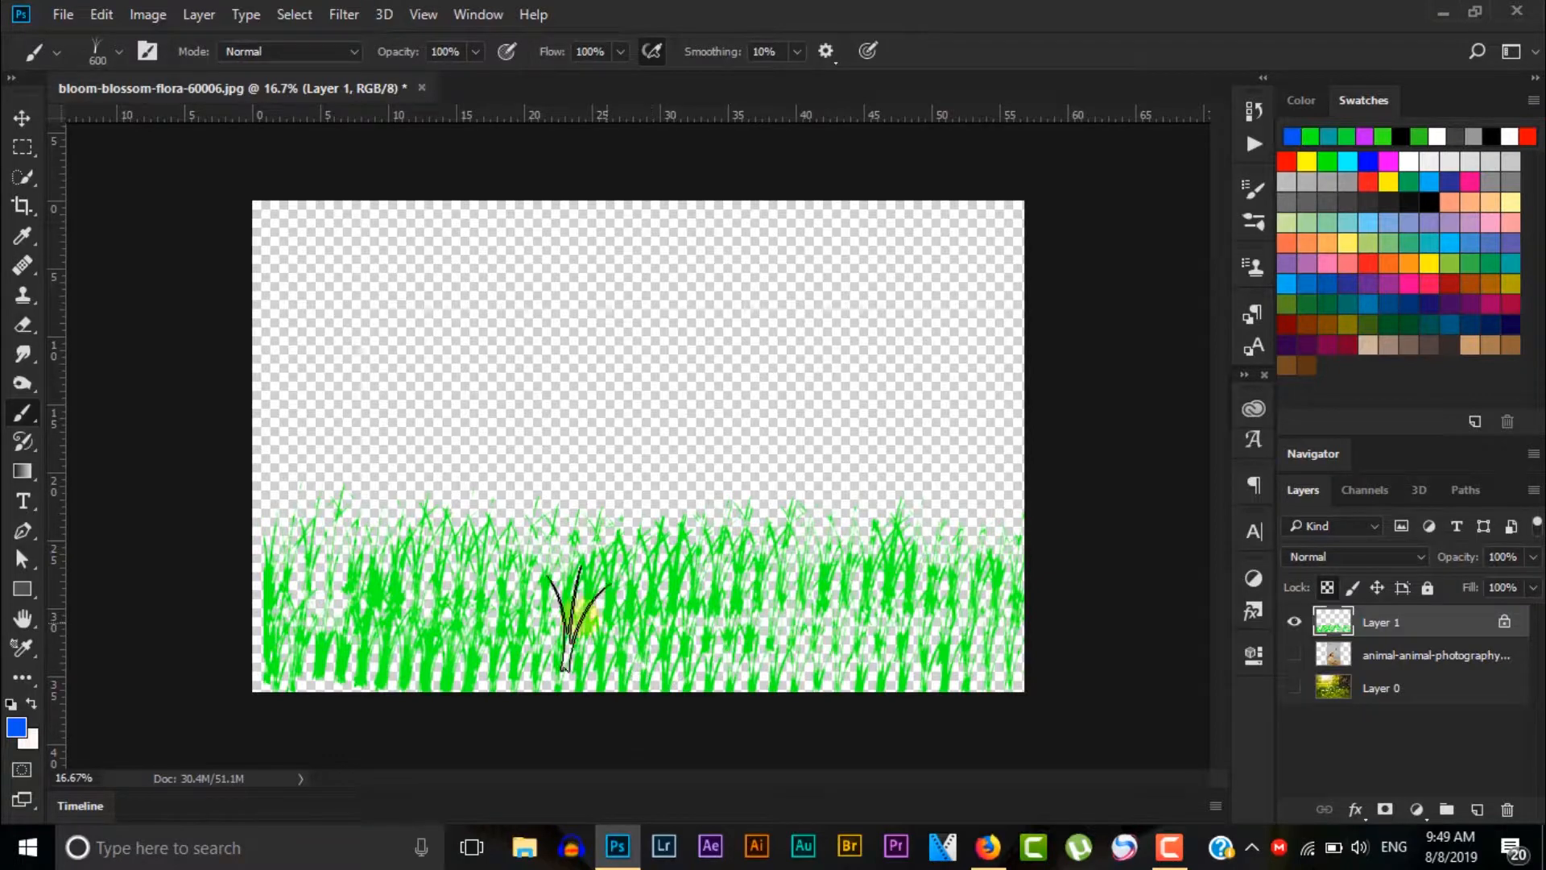
{"action": "mouse_move", "coordinate": [552, 603]}
{"action": "left_mouse_down"}
{"action": "mouse_move", "coordinate": [913, 614]}
{"action": "mouse_move", "coordinate": [924, 570]}
{"action": "left_mouse_up"}
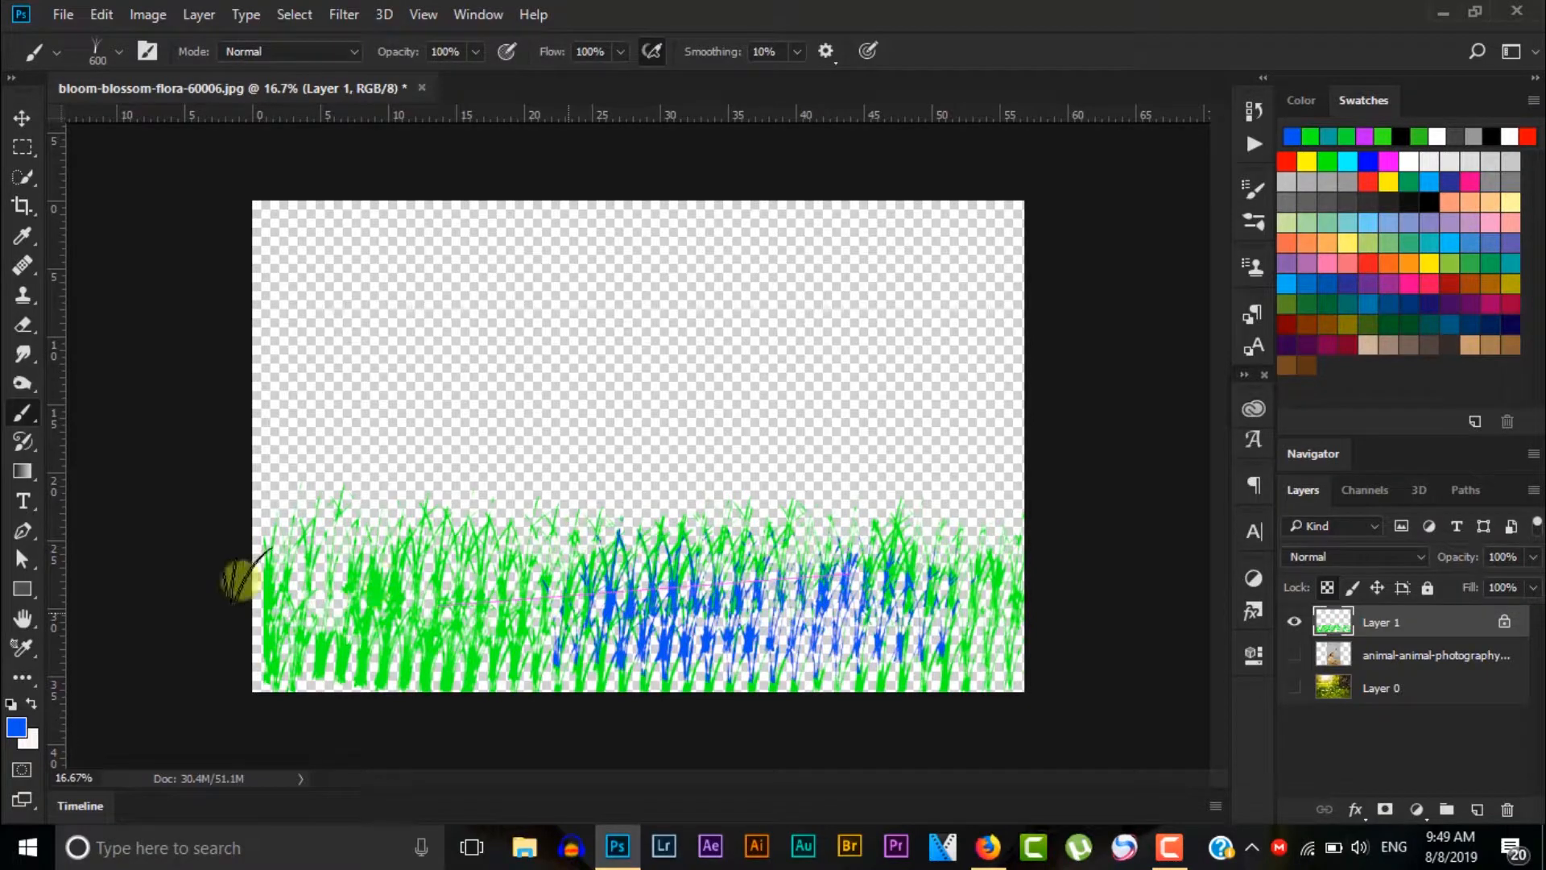
{"action": "mouse_move", "coordinate": [425, 564]}
{"action": "left_mouse_down"}
{"action": "mouse_move", "coordinate": [319, 551]}
{"action": "mouse_move", "coordinate": [327, 621]}
{"action": "mouse_move", "coordinate": [363, 595]}
{"action": "left_mouse_up"}
{"action": "mouse_move", "coordinate": [1003, 604]}
{"action": "left_mouse_down"}
{"action": "mouse_move", "coordinate": [941, 548]}
{"action": "mouse_move", "coordinate": [752, 507]}
{"action": "mouse_move", "coordinate": [991, 537]}
{"action": "mouse_move", "coordinate": [620, 525]}
{"action": "left_mouse_up"}
{"action": "mouse_move", "coordinate": [282, 556]}
{"action": "left_mouse_down"}
{"action": "mouse_move", "coordinate": [311, 614]}
{"action": "mouse_move", "coordinate": [355, 508]}
{"action": "mouse_move", "coordinate": [327, 681]}
{"action": "mouse_move", "coordinate": [320, 639]}
{"action": "left_mouse_up"}
{"action": "mouse_move", "coordinate": [912, 618]}
{"action": "left_mouse_down"}
{"action": "mouse_move", "coordinate": [1040, 599]}
{"action": "mouse_move", "coordinate": [1025, 573]}
{"action": "mouse_move", "coordinate": [951, 538]}
{"action": "left_mouse_up"}
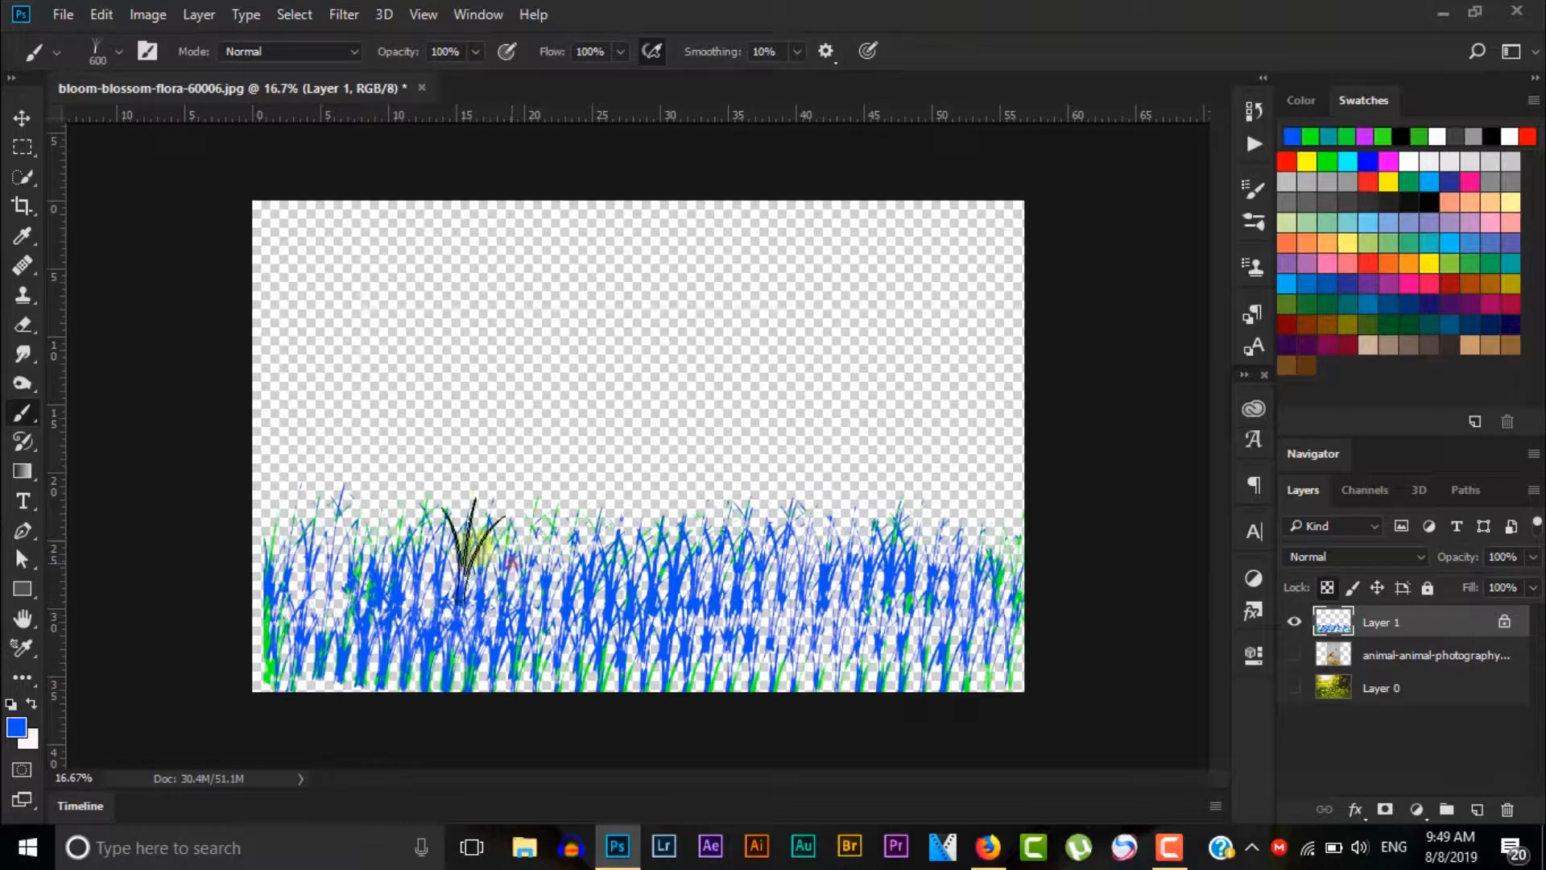
{"action": "left_click_drag", "start_coordinate": [277, 604], "coordinate": [266, 649]}
{"action": "key", "text": "v"}
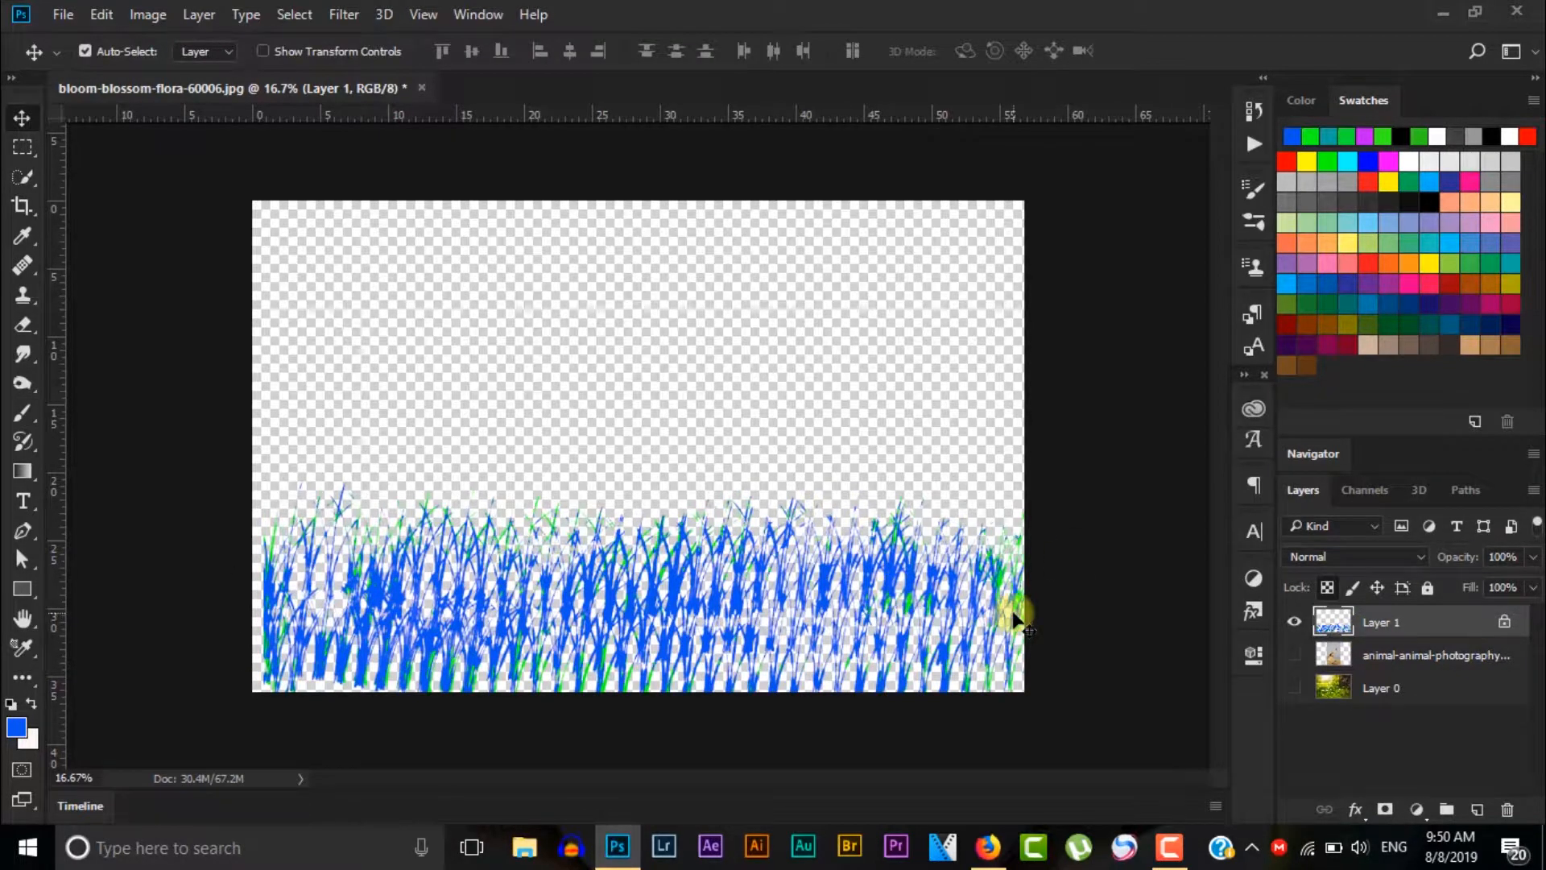
Show the giraffe photo layer in place of Layer 1 and lock the giraffe layer's transparent pixels
{"action": "left_click", "coordinate": [1291, 622]}
{"action": "left_click", "coordinate": [1295, 654]}
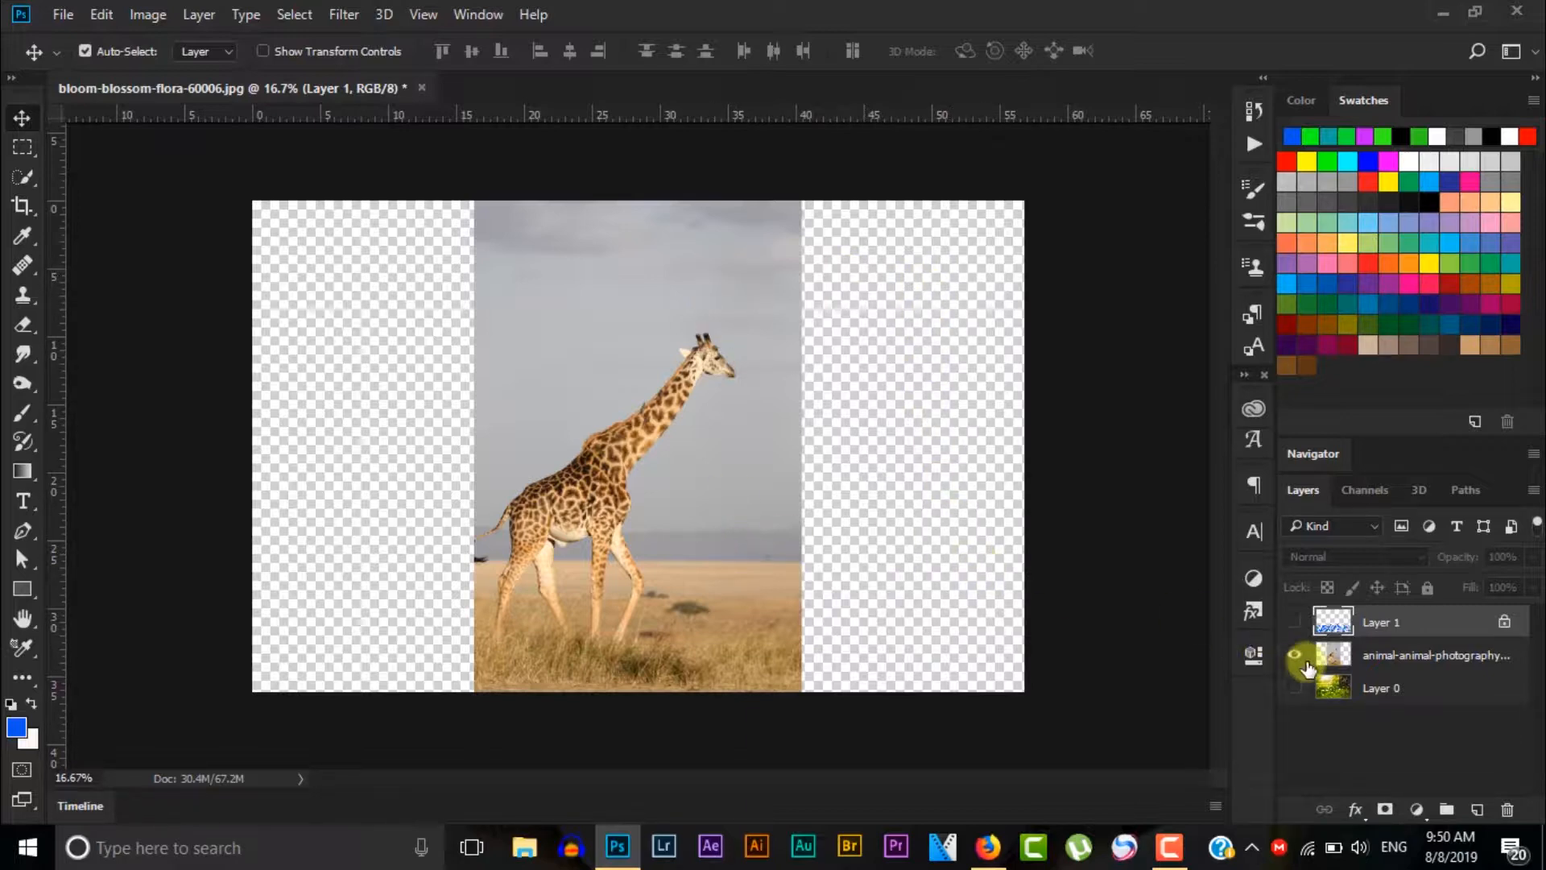
{"action": "left_click", "coordinate": [1366, 654]}
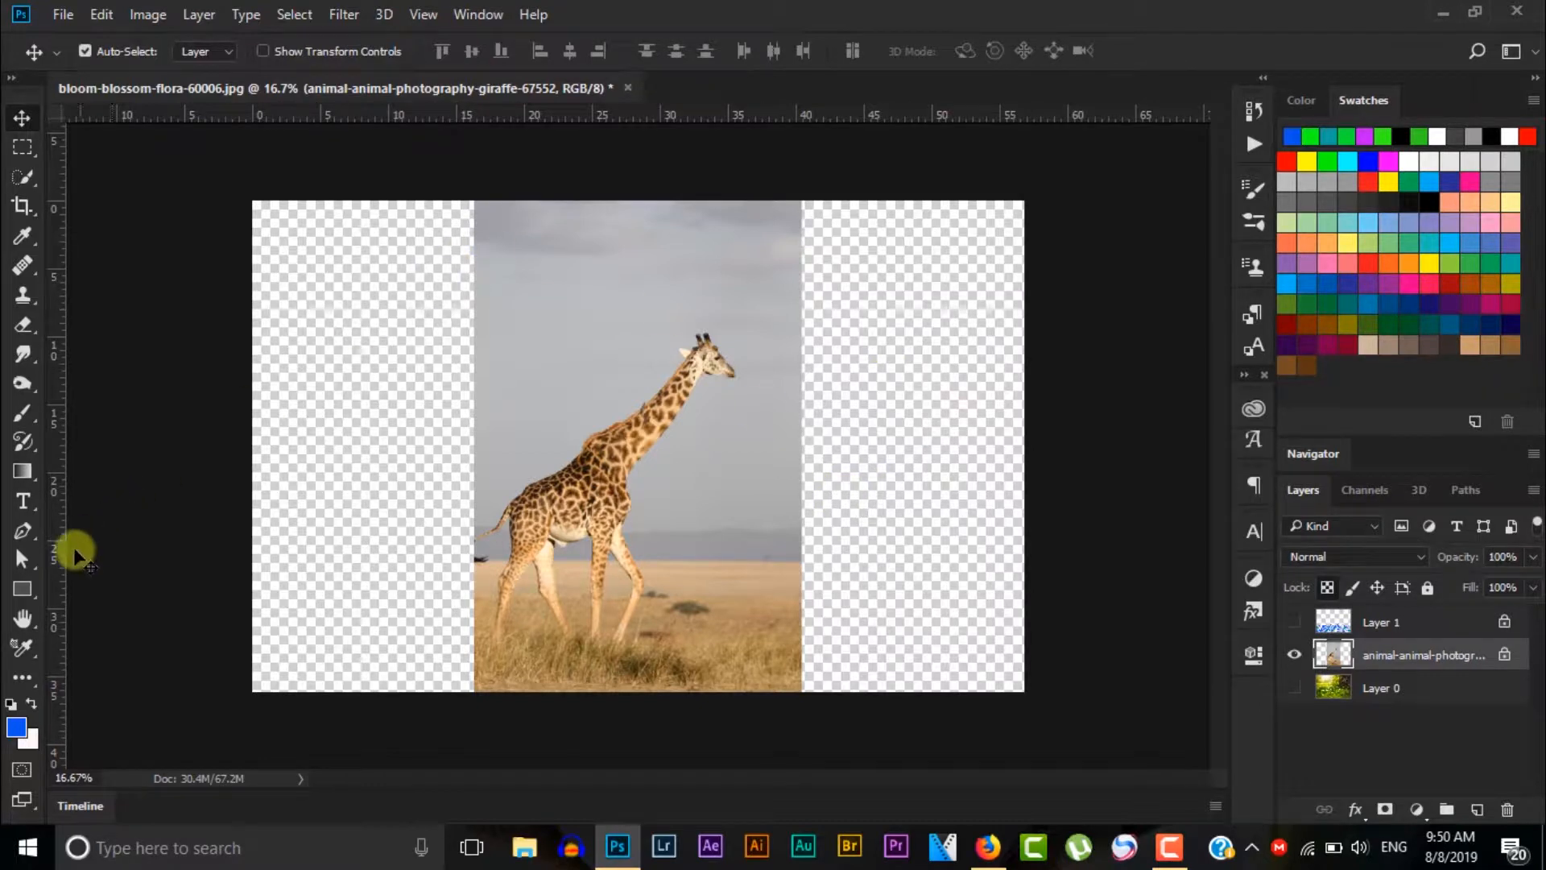
Make test strokes in blue over the giraffe photo with the 600 px soft round brush
{"action": "left_click", "coordinate": [19, 414]}
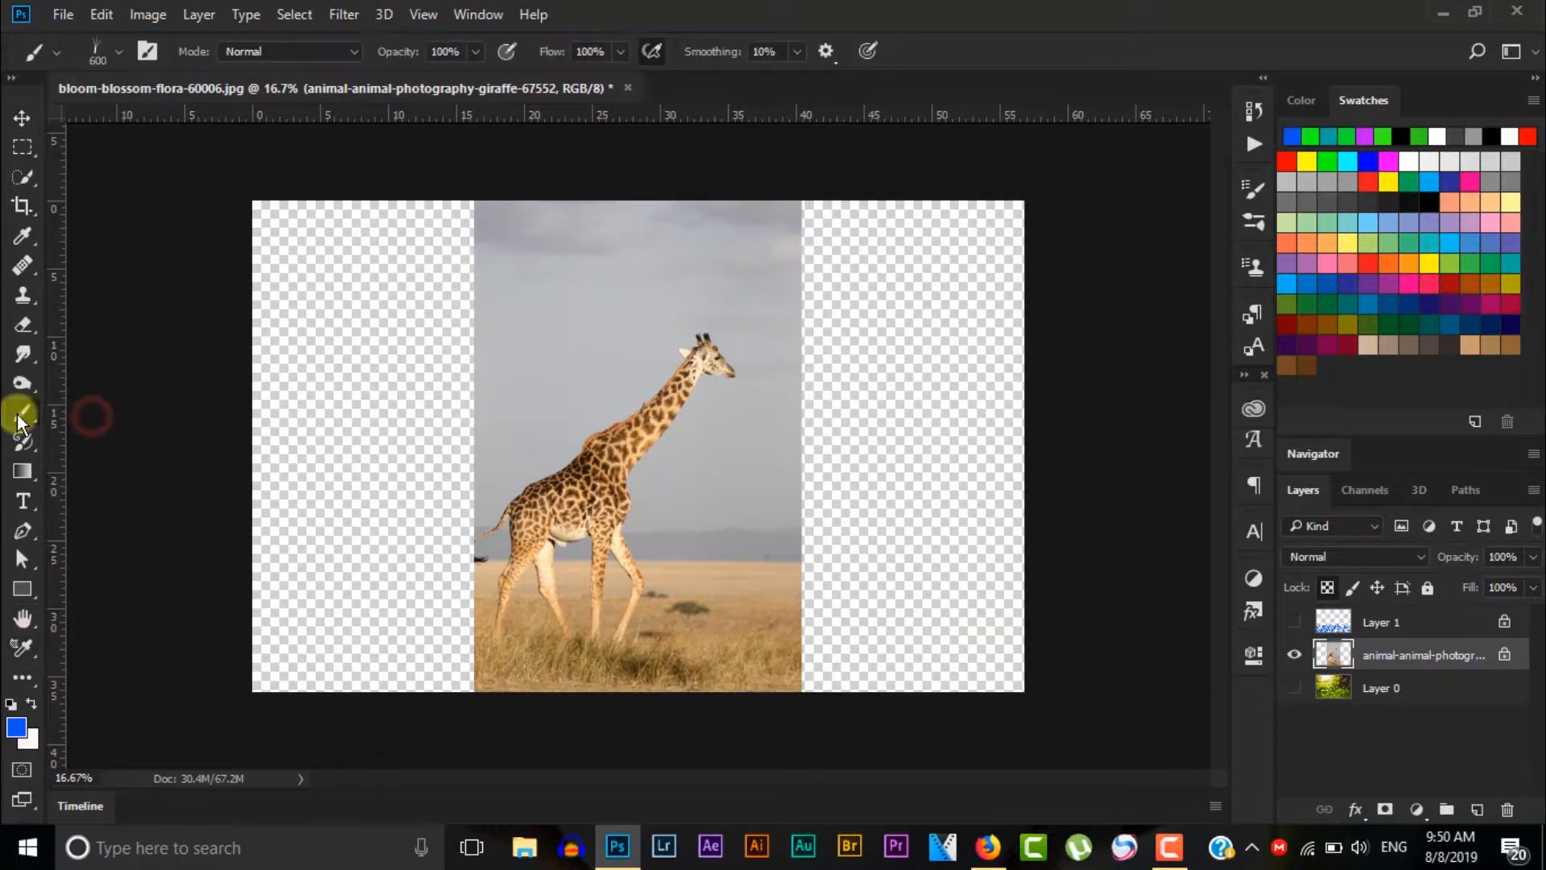
{"action": "left_click", "coordinate": [119, 53]}
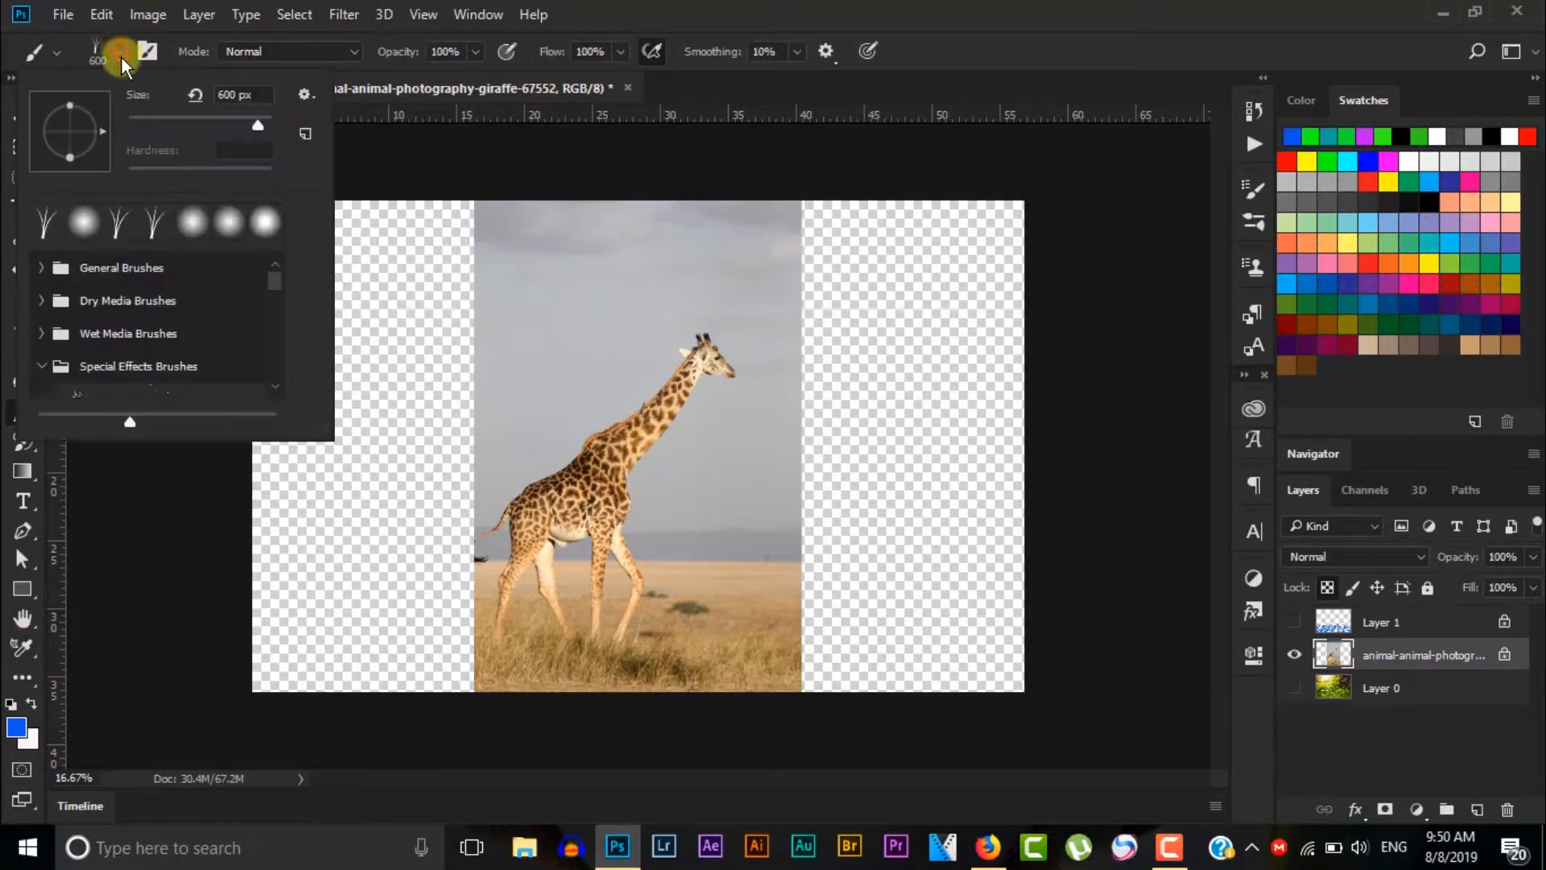
{"action": "double_click", "coordinate": [91, 218]}
{"action": "left_click_drag", "start_coordinate": [714, 300], "coordinate": [604, 536]}
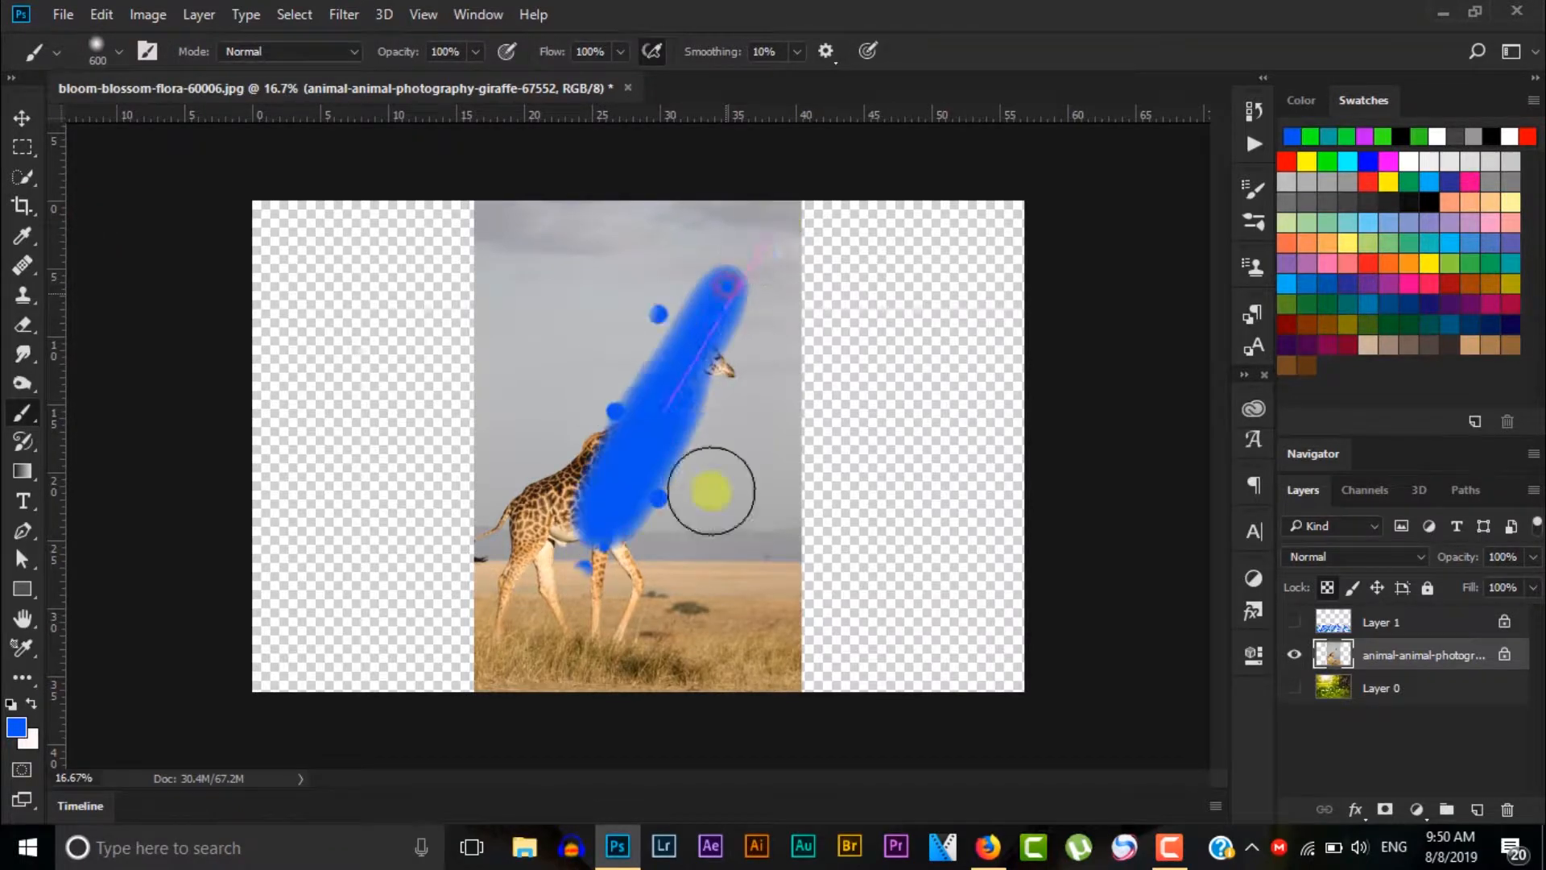
{"action": "mouse_move", "coordinate": [711, 490]}
{"action": "left_mouse_down"}
{"action": "mouse_move", "coordinate": [863, 318]}
{"action": "mouse_move", "coordinate": [845, 590]}
{"action": "mouse_move", "coordinate": [789, 425]}
{"action": "mouse_move", "coordinate": [752, 196]}
{"action": "mouse_move", "coordinate": [756, 443]}
{"action": "mouse_move", "coordinate": [595, 256]}
{"action": "mouse_move", "coordinate": [710, 214]}
{"action": "mouse_move", "coordinate": [845, 227]}
{"action": "mouse_move", "coordinate": [684, 252]}
{"action": "mouse_move", "coordinate": [502, 209]}
{"action": "mouse_move", "coordinate": [490, 309]}
{"action": "mouse_move", "coordinate": [547, 492]}
{"action": "mouse_move", "coordinate": [591, 526]}
{"action": "mouse_move", "coordinate": [987, 536]}
{"action": "mouse_move", "coordinate": [609, 479]}
{"action": "mouse_move", "coordinate": [442, 520]}
{"action": "mouse_move", "coordinate": [393, 471]}
{"action": "mouse_move", "coordinate": [361, 401]}
{"action": "mouse_move", "coordinate": [523, 525]}
{"action": "mouse_move", "coordinate": [744, 501]}
{"action": "mouse_move", "coordinate": [582, 510]}
{"action": "left_mouse_up"}
{"action": "key", "text": "v"}
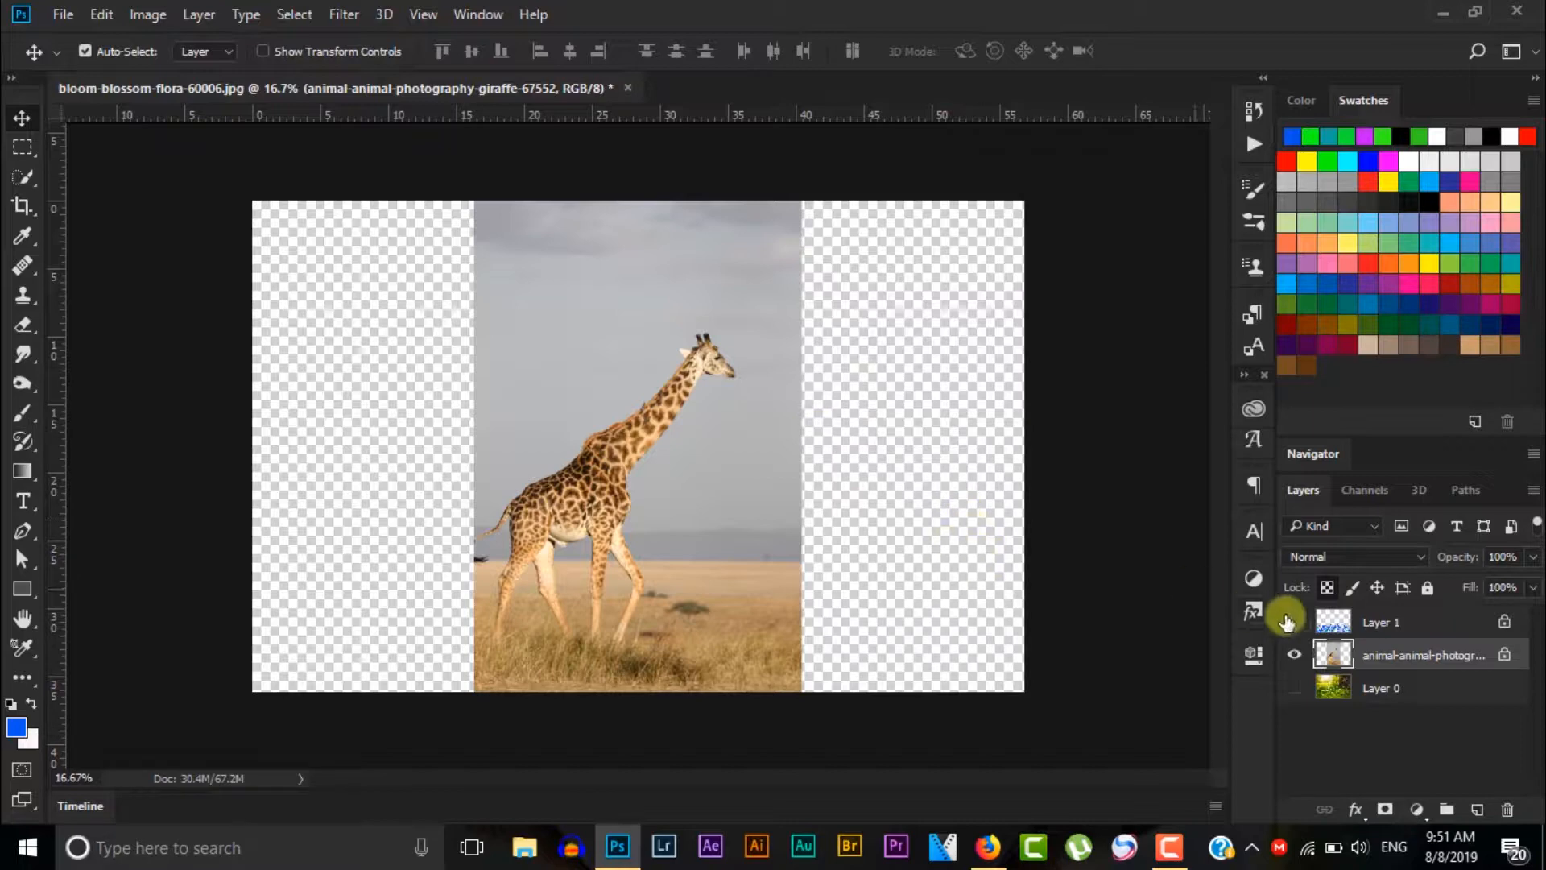
Replace the giraffe layer's transparent pixel lock with an image pixel lock and test moving the photo
{"action": "left_click", "coordinate": [1328, 588]}
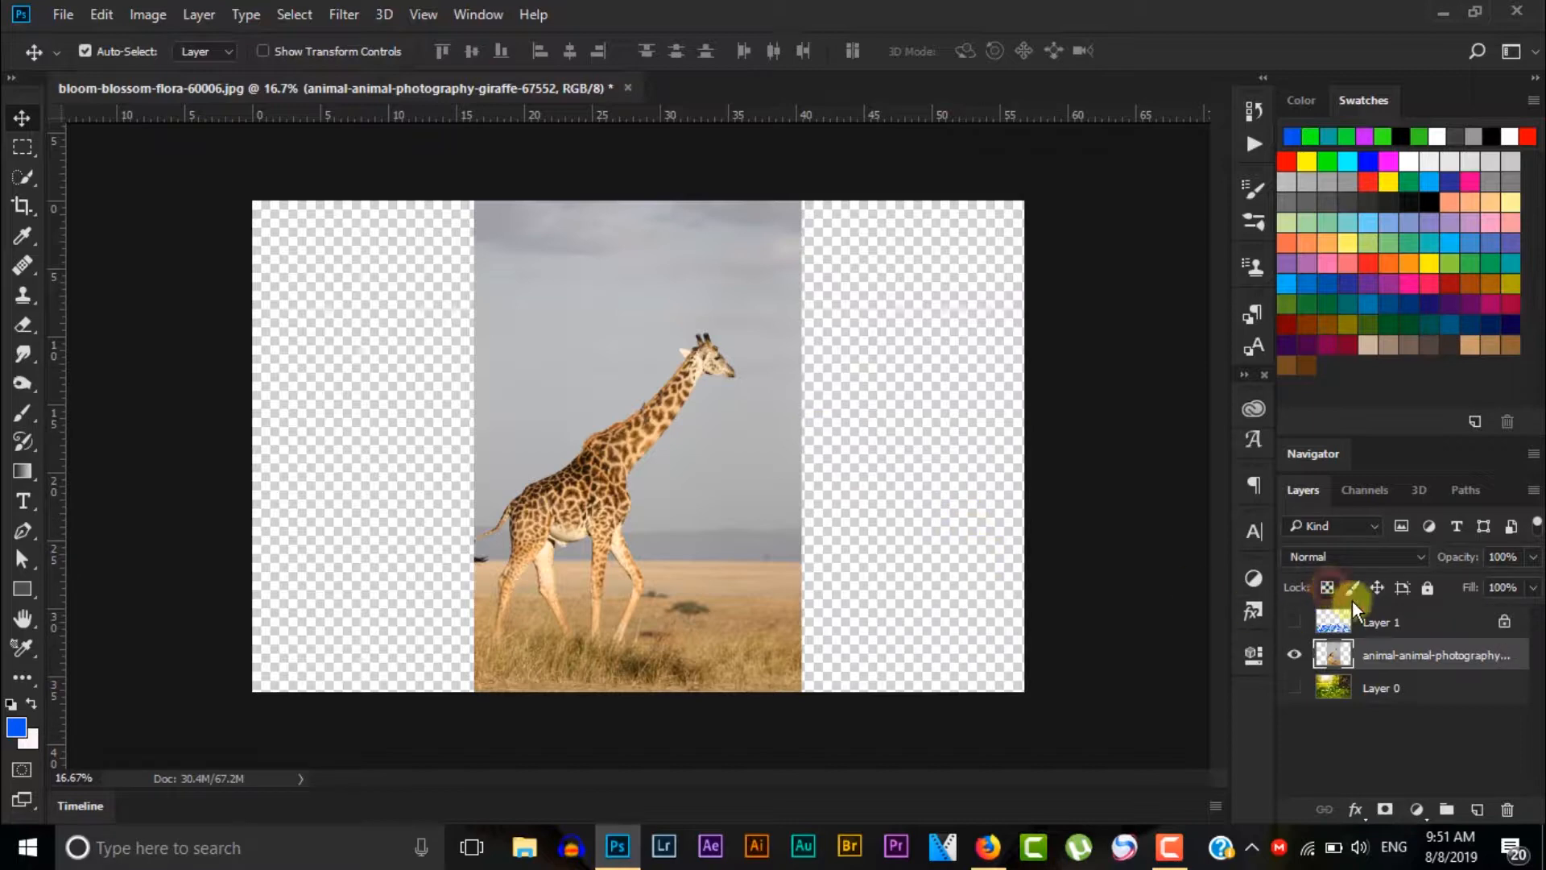
{"action": "left_click", "coordinate": [1352, 589]}
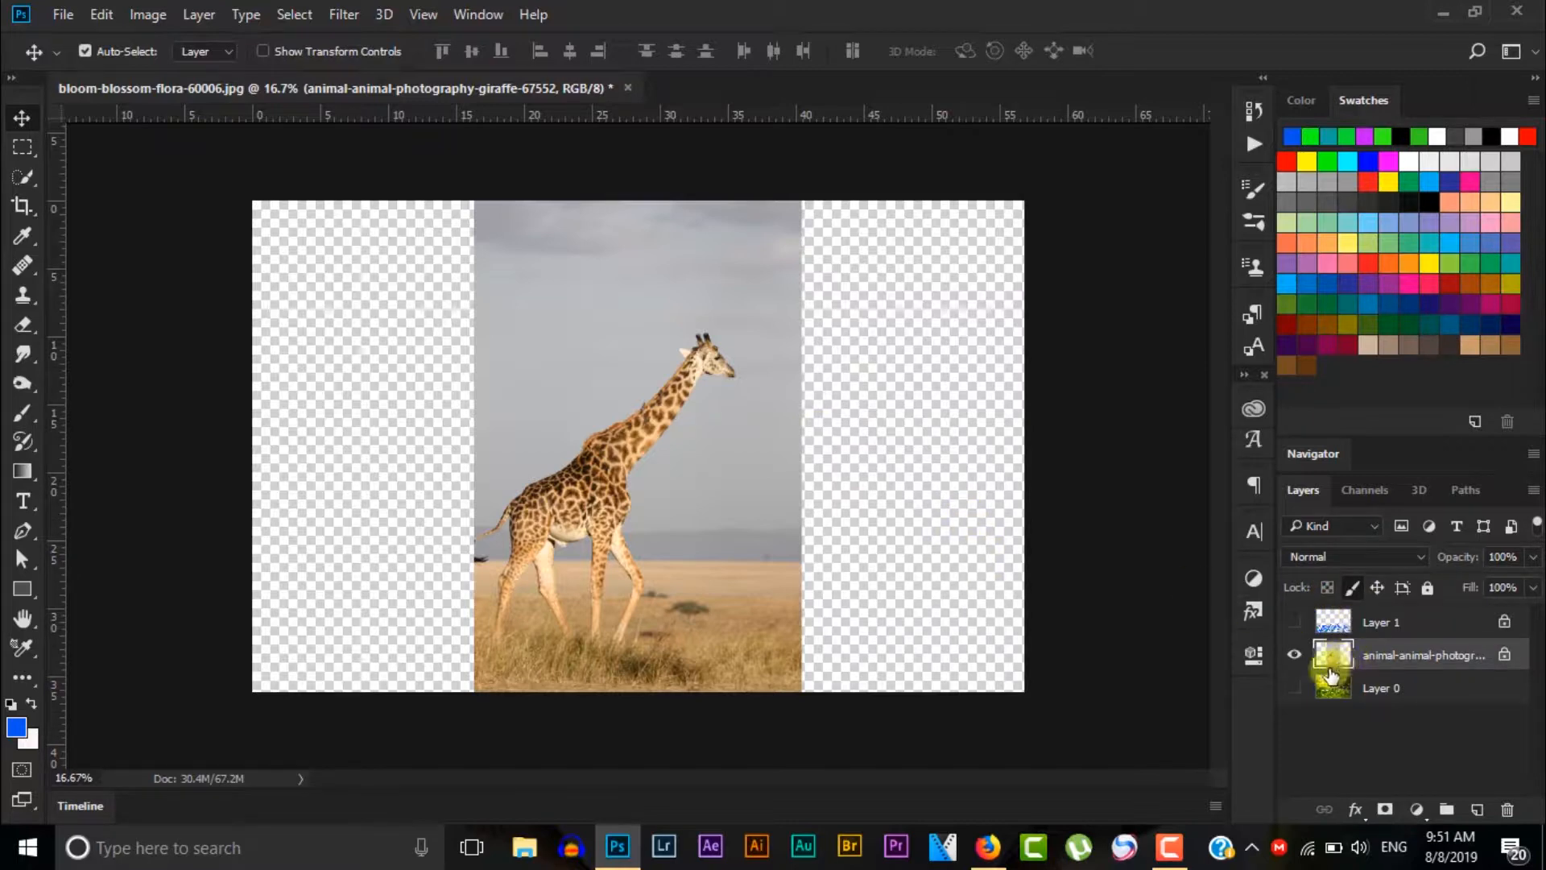
{"action": "left_click_drag", "start_coordinate": [724, 447], "coordinate": [681, 433]}
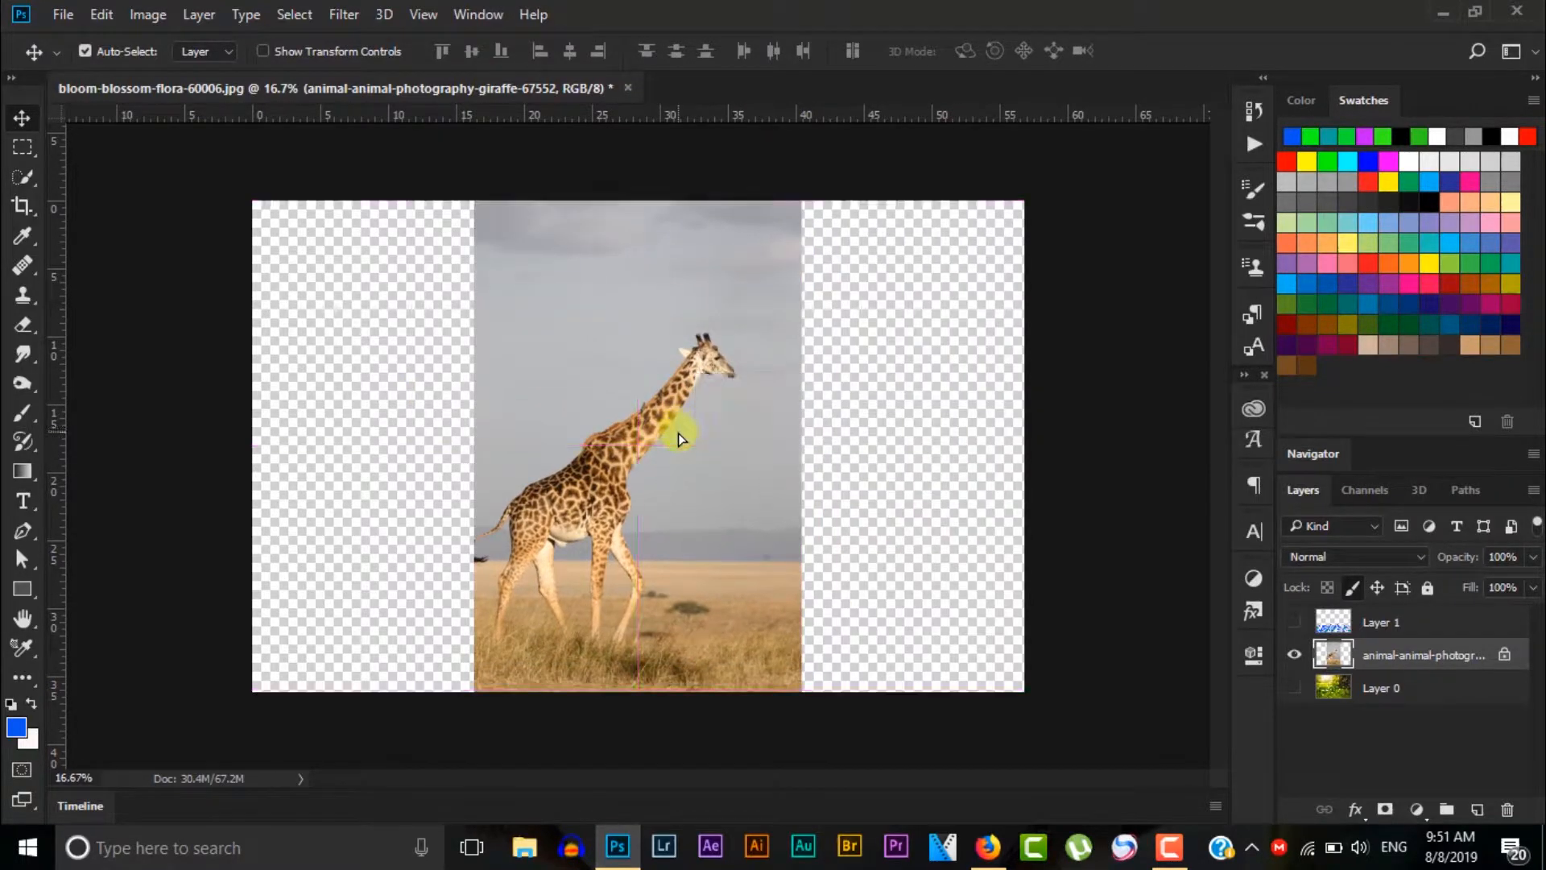
Try to brush over the pixel-locked giraffe layer, and shift the photo very slightly right with the Move tool
{"action": "left_click", "coordinate": [28, 400]}
{"action": "left_click", "coordinate": [616, 359]}
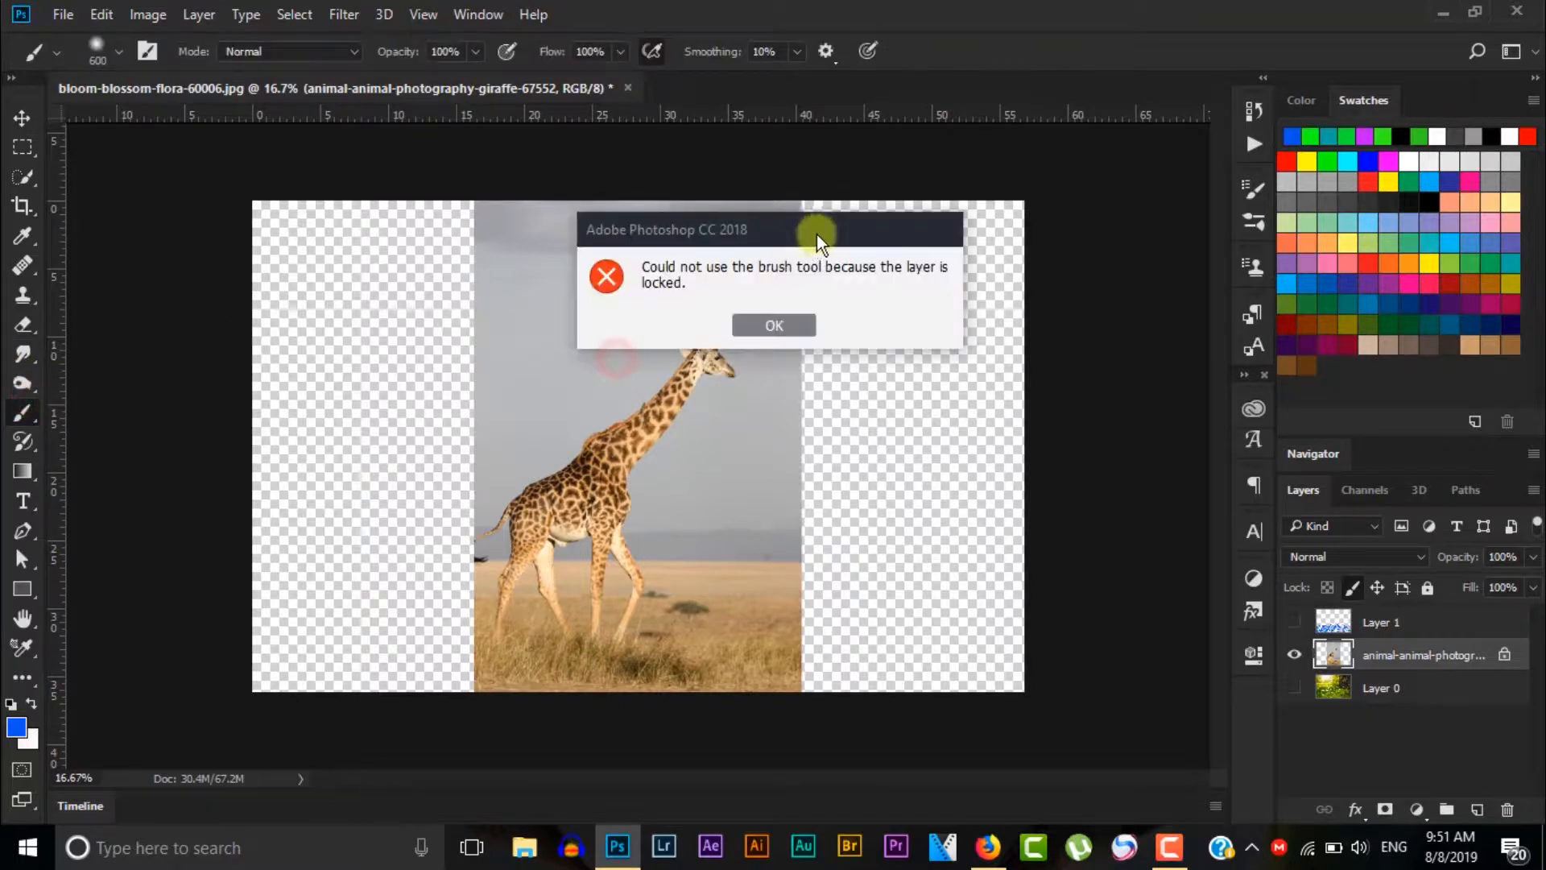
{"action": "left_click", "coordinate": [787, 321]}
{"action": "left_click", "coordinate": [23, 116]}
{"action": "left_click_drag", "start_coordinate": [698, 370], "coordinate": [698, 371]}
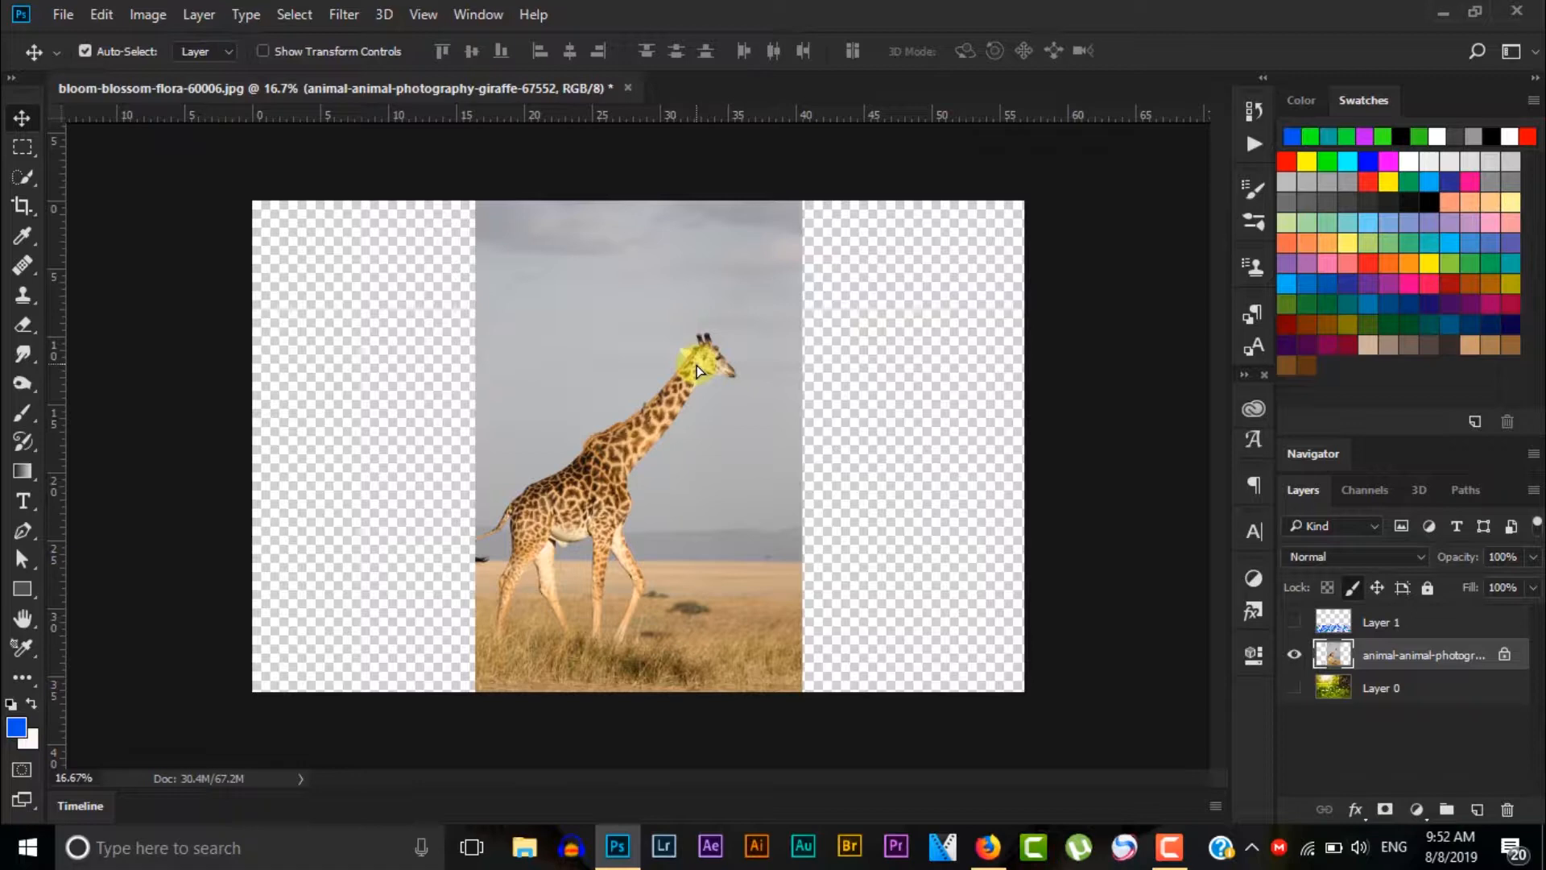
Show and select Layer 0 in place of the giraffe layer and toggle its image pixel lock
{"action": "left_click", "coordinate": [1329, 686]}
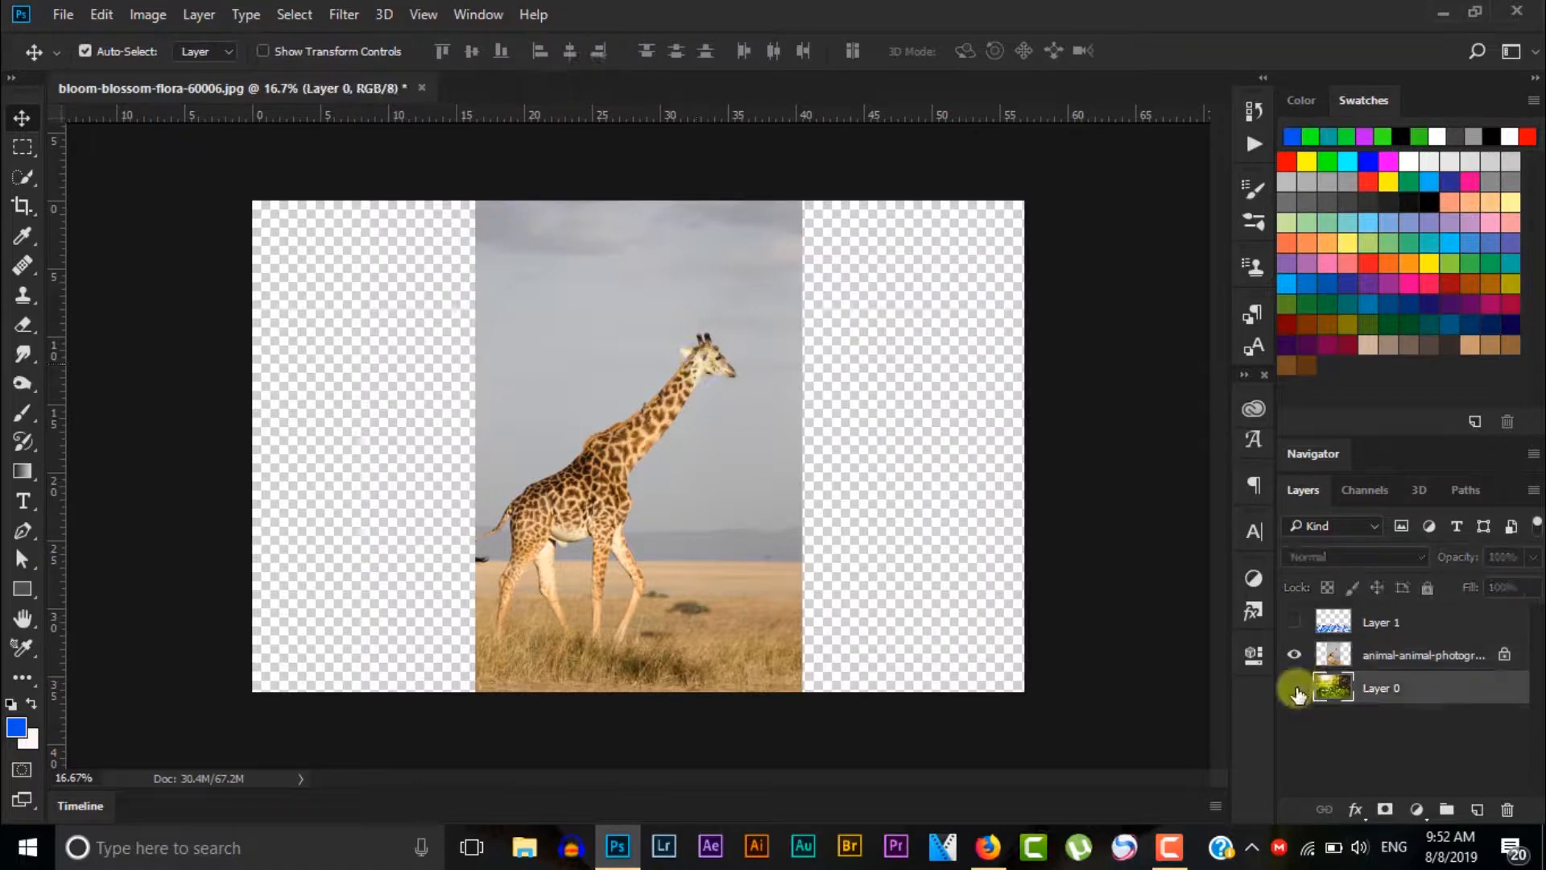
{"action": "left_click", "coordinate": [1293, 687]}
{"action": "left_click", "coordinate": [1294, 654]}
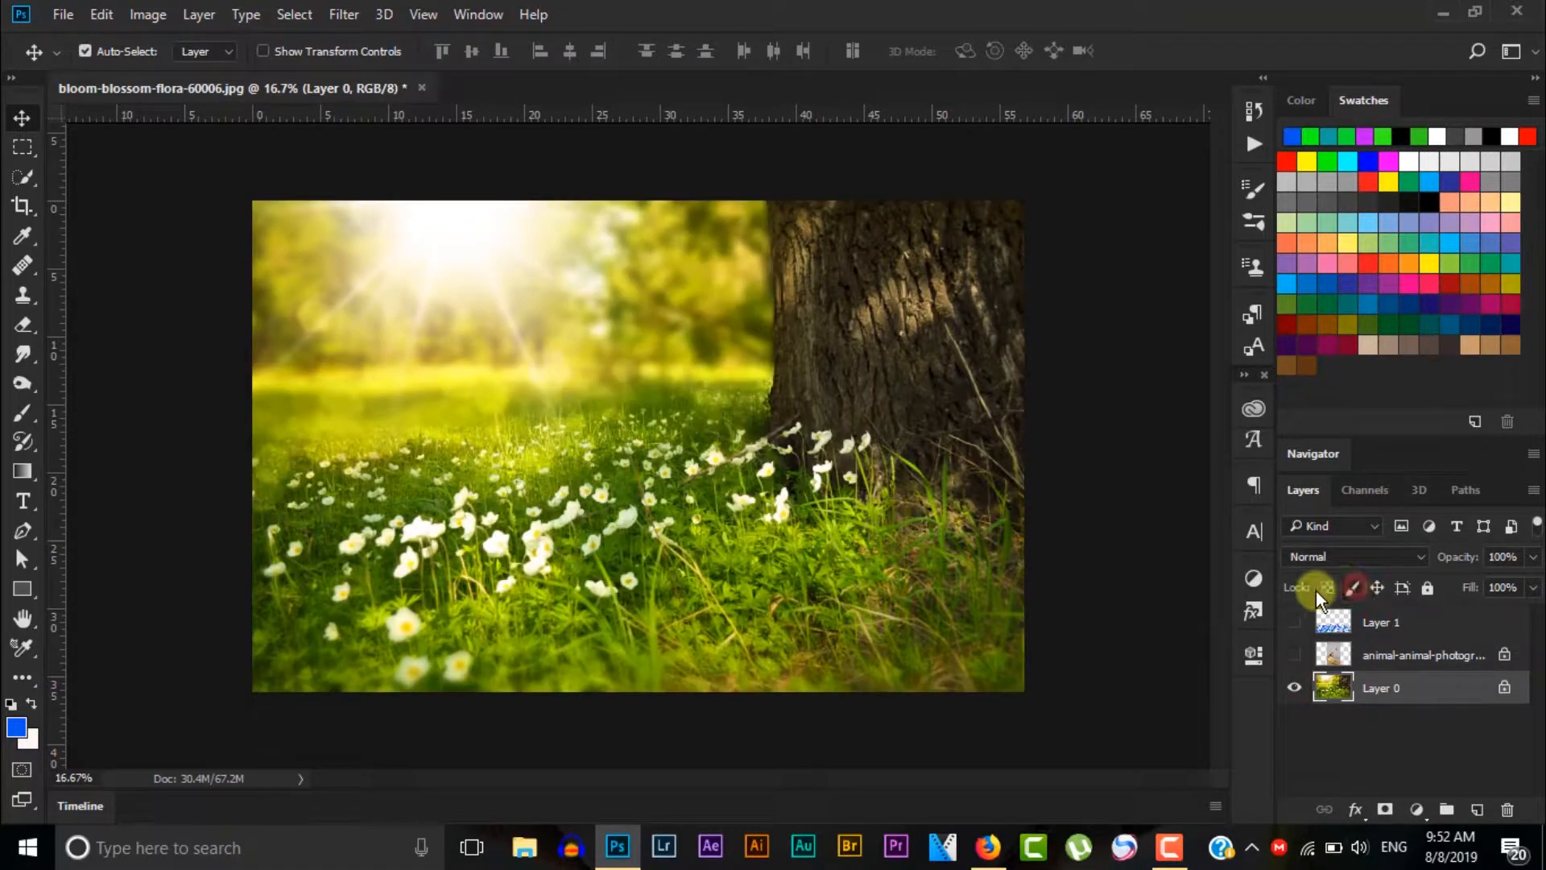
{"action": "left_click", "coordinate": [1351, 589]}
Make test strokes across the flower meadow on Layer 0
{"action": "mouse_move", "coordinate": [780, 504]}
{"action": "left_mouse_down"}
{"action": "mouse_move", "coordinate": [692, 515]}
{"action": "mouse_move", "coordinate": [760, 480]}
{"action": "mouse_move", "coordinate": [594, 541]}
{"action": "left_mouse_up"}
{"action": "mouse_move", "coordinate": [677, 579]}
{"action": "left_mouse_down"}
{"action": "mouse_move", "coordinate": [635, 535]}
{"action": "mouse_move", "coordinate": [504, 464]}
{"action": "left_mouse_up"}
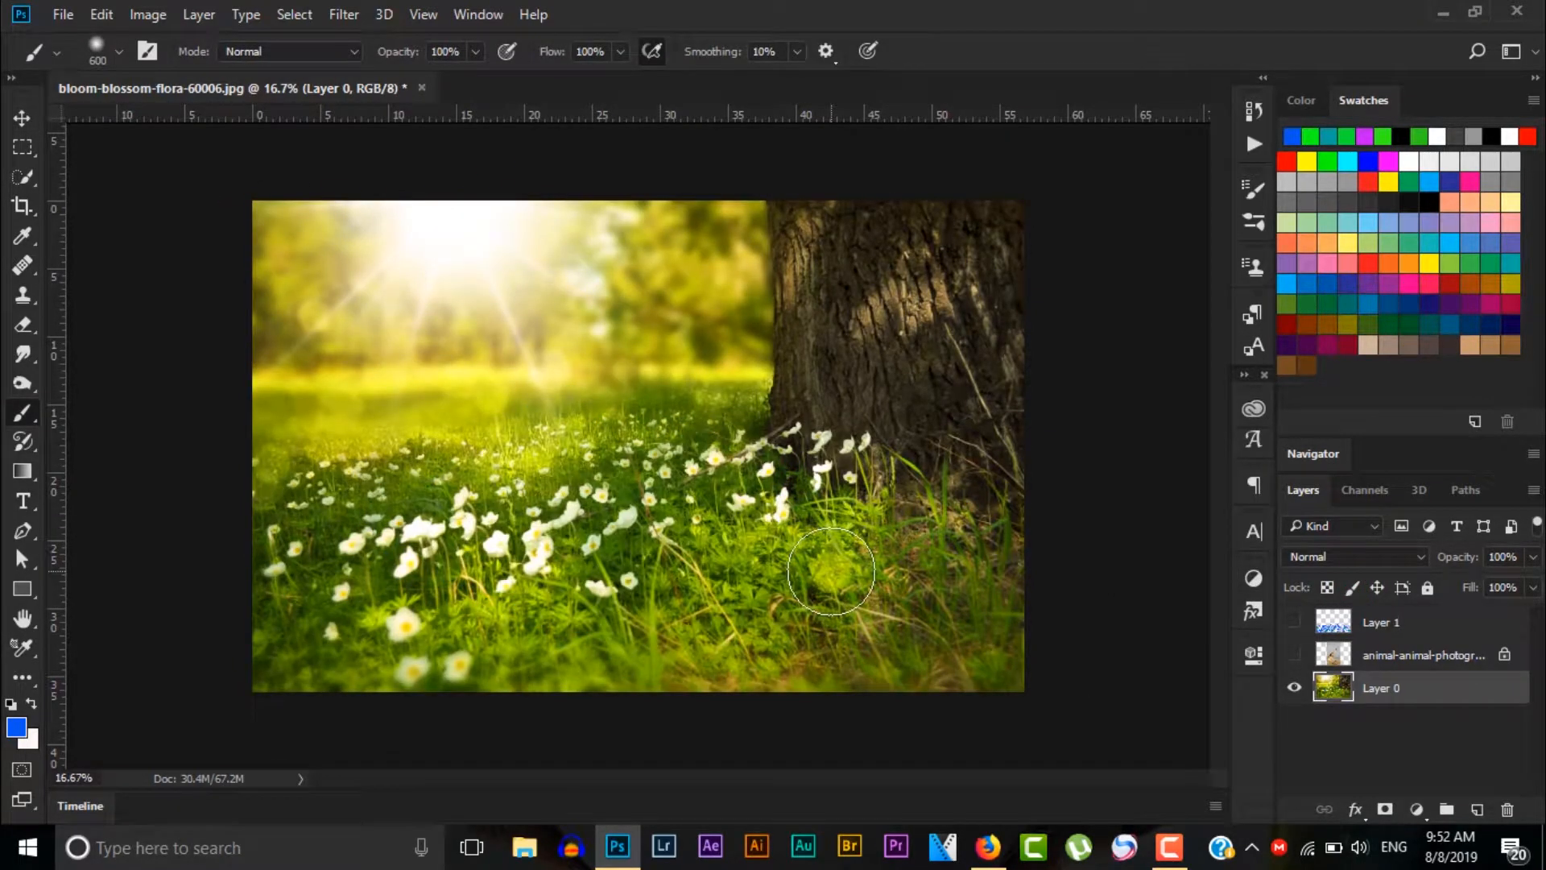
{"action": "key", "text": "v"}
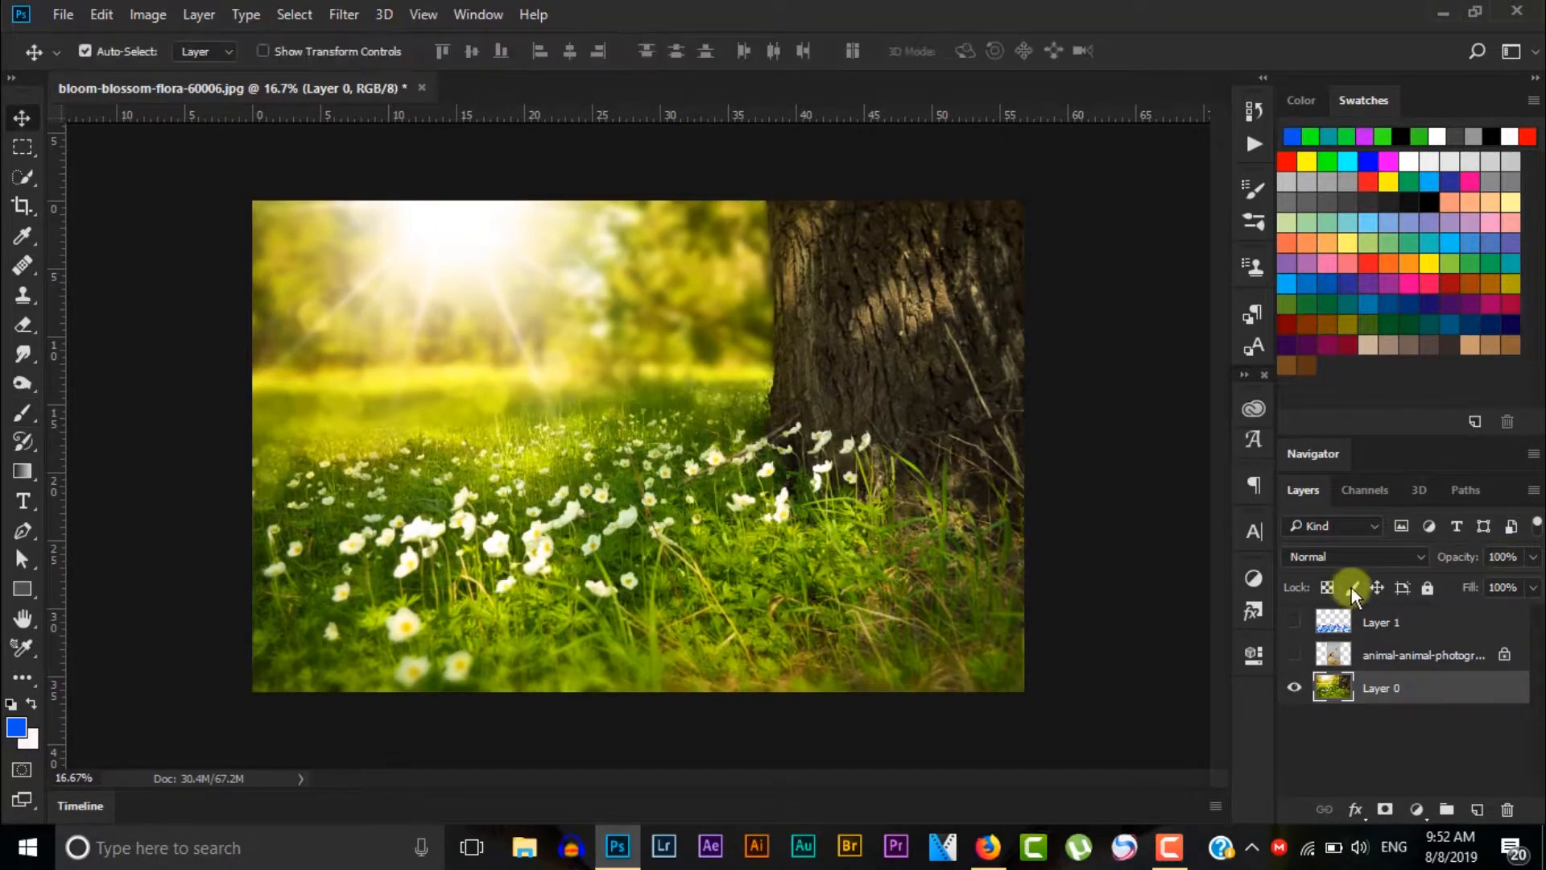
Lock the image pixels of Layer 0 and try to paint on the meadow photo with the Brush
{"action": "left_click", "coordinate": [1354, 588]}
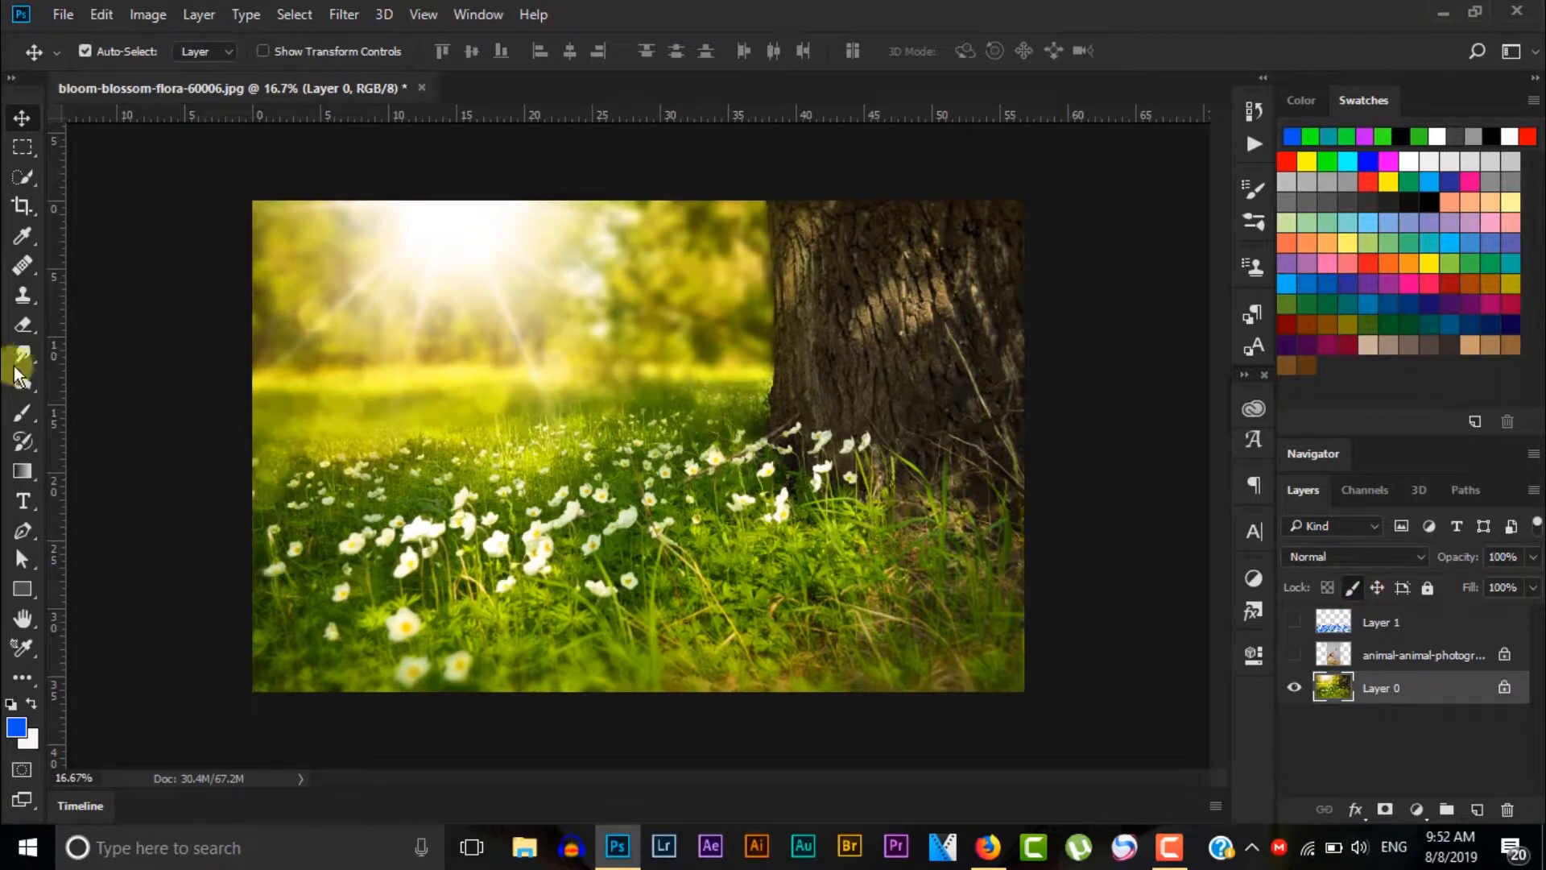
{"action": "left_click", "coordinate": [22, 412]}
{"action": "left_click", "coordinate": [573, 502]}
{"action": "left_click", "coordinate": [782, 323]}
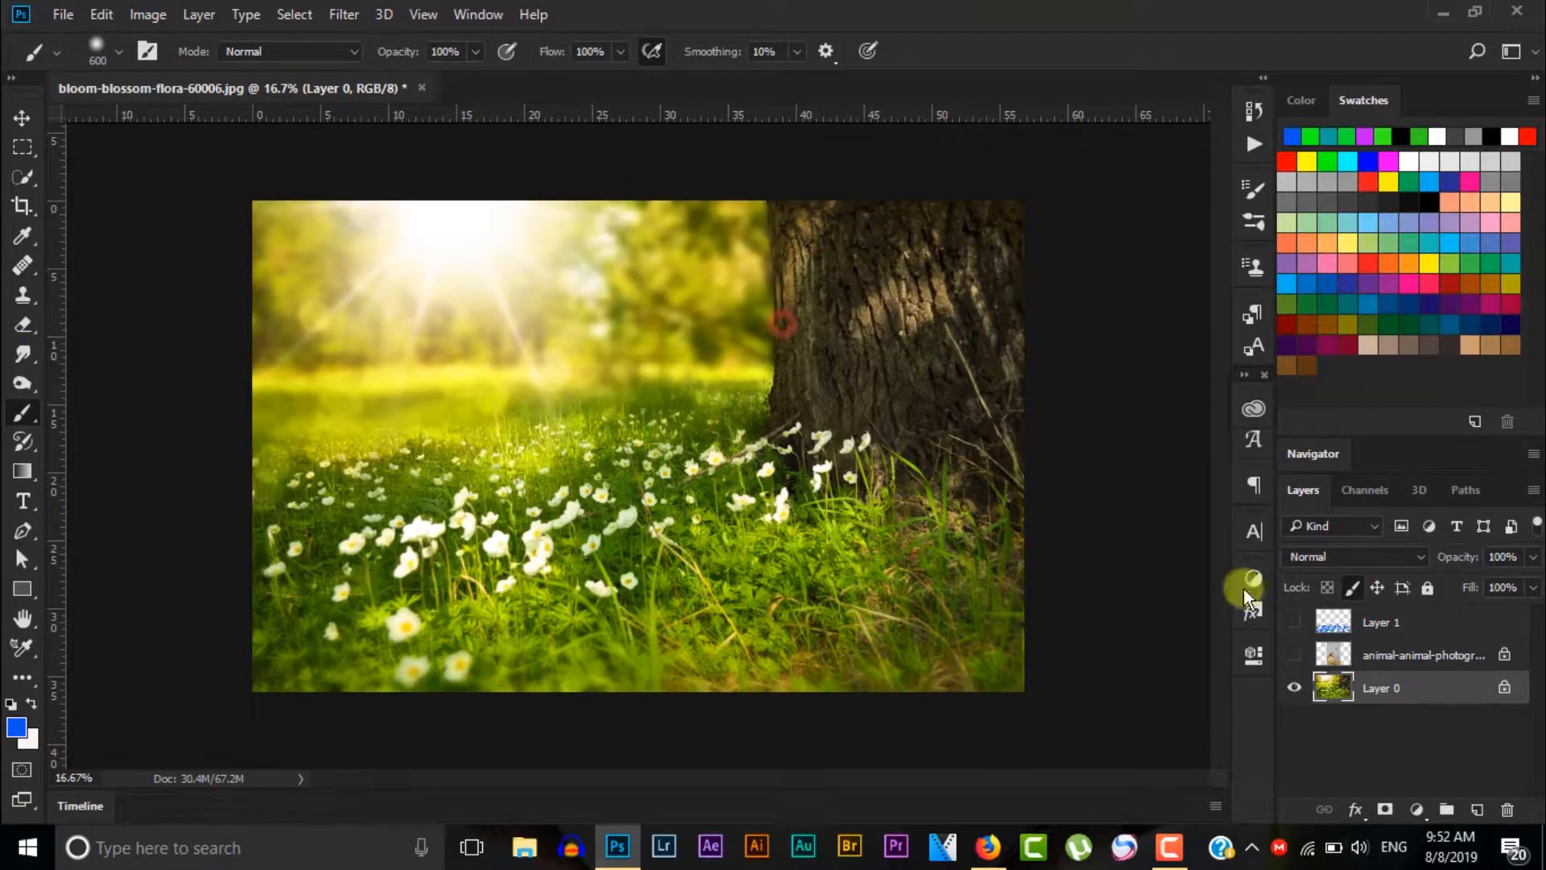
{"action": "key", "text": "v"}
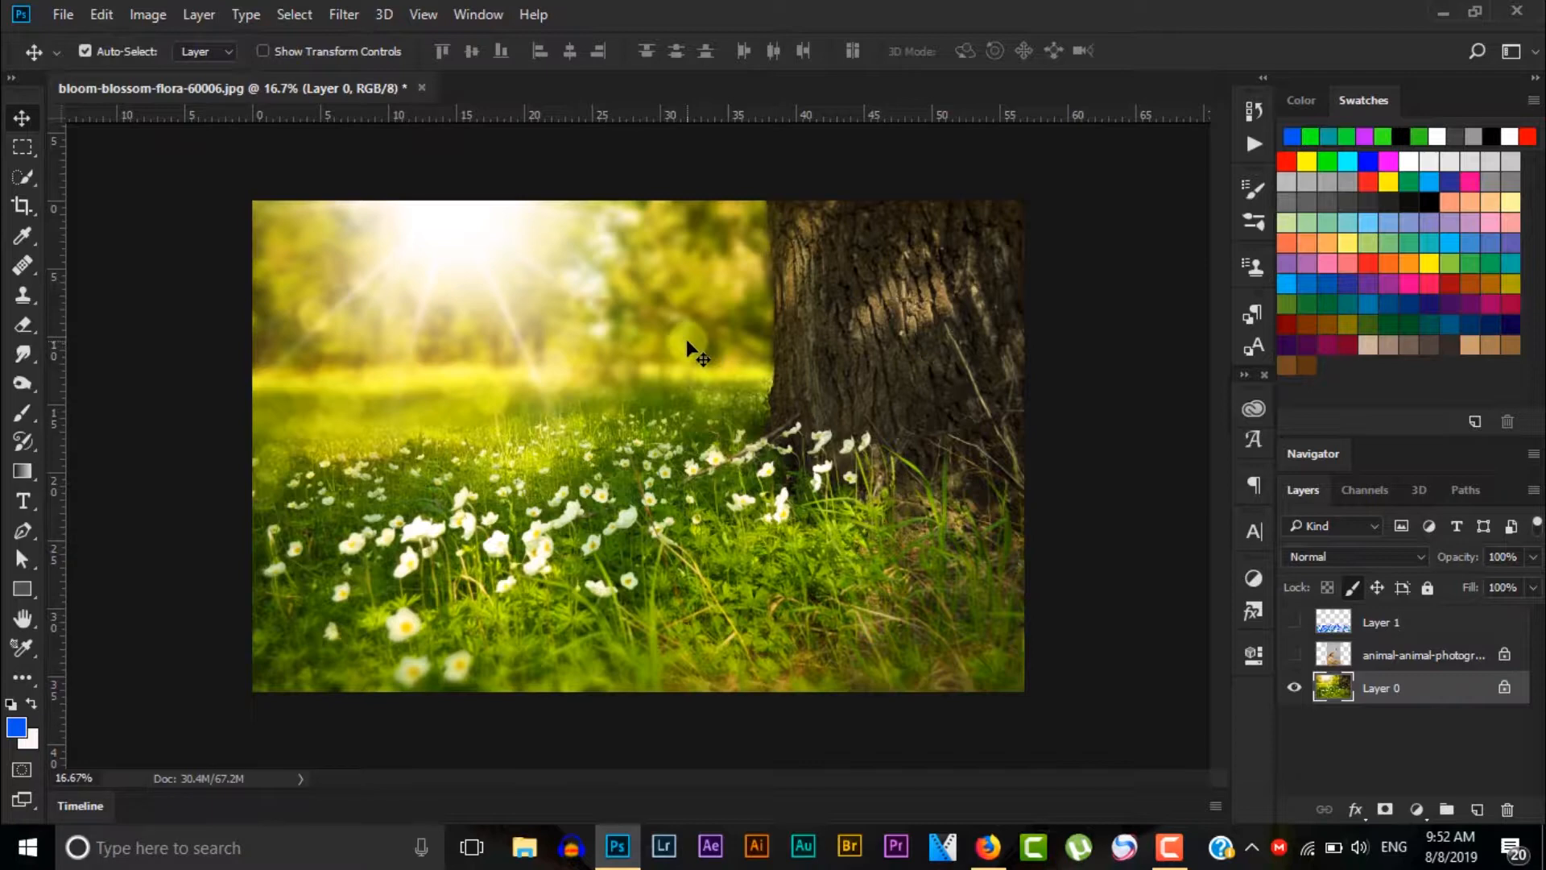
Move the meadow photo to the right half of the canvas and undo the move
{"action": "left_click_drag", "start_coordinate": [686, 339], "coordinate": [1064, 349]}
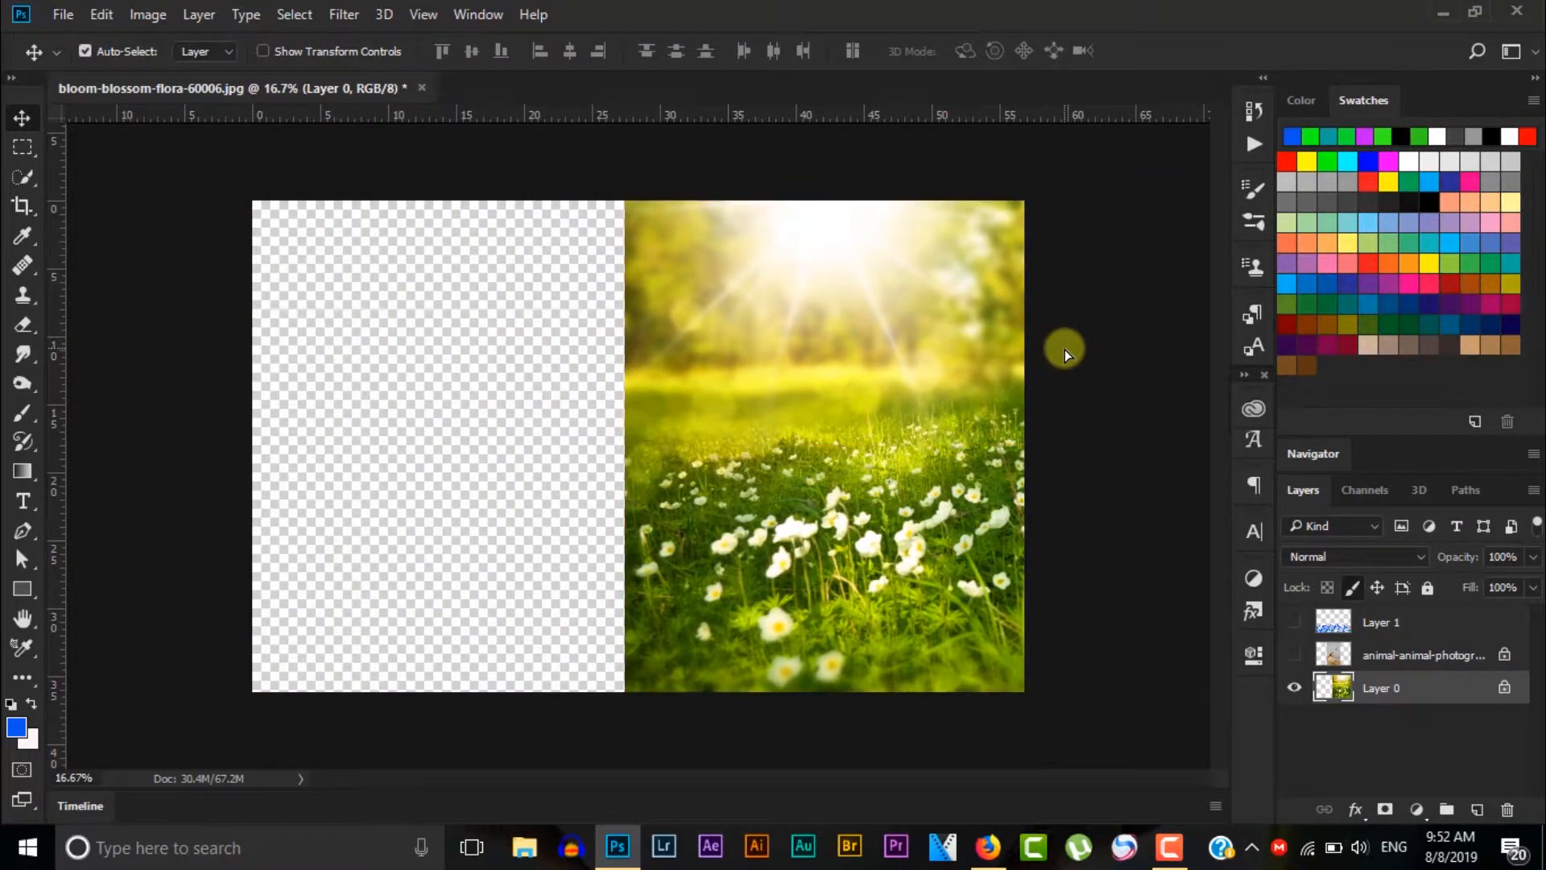
{"action": "key", "text": "ctrl+z"}
Unlock the image pixels of Layer 0 and show the giraffe layer in its place
{"action": "left_click", "coordinate": [1354, 588]}
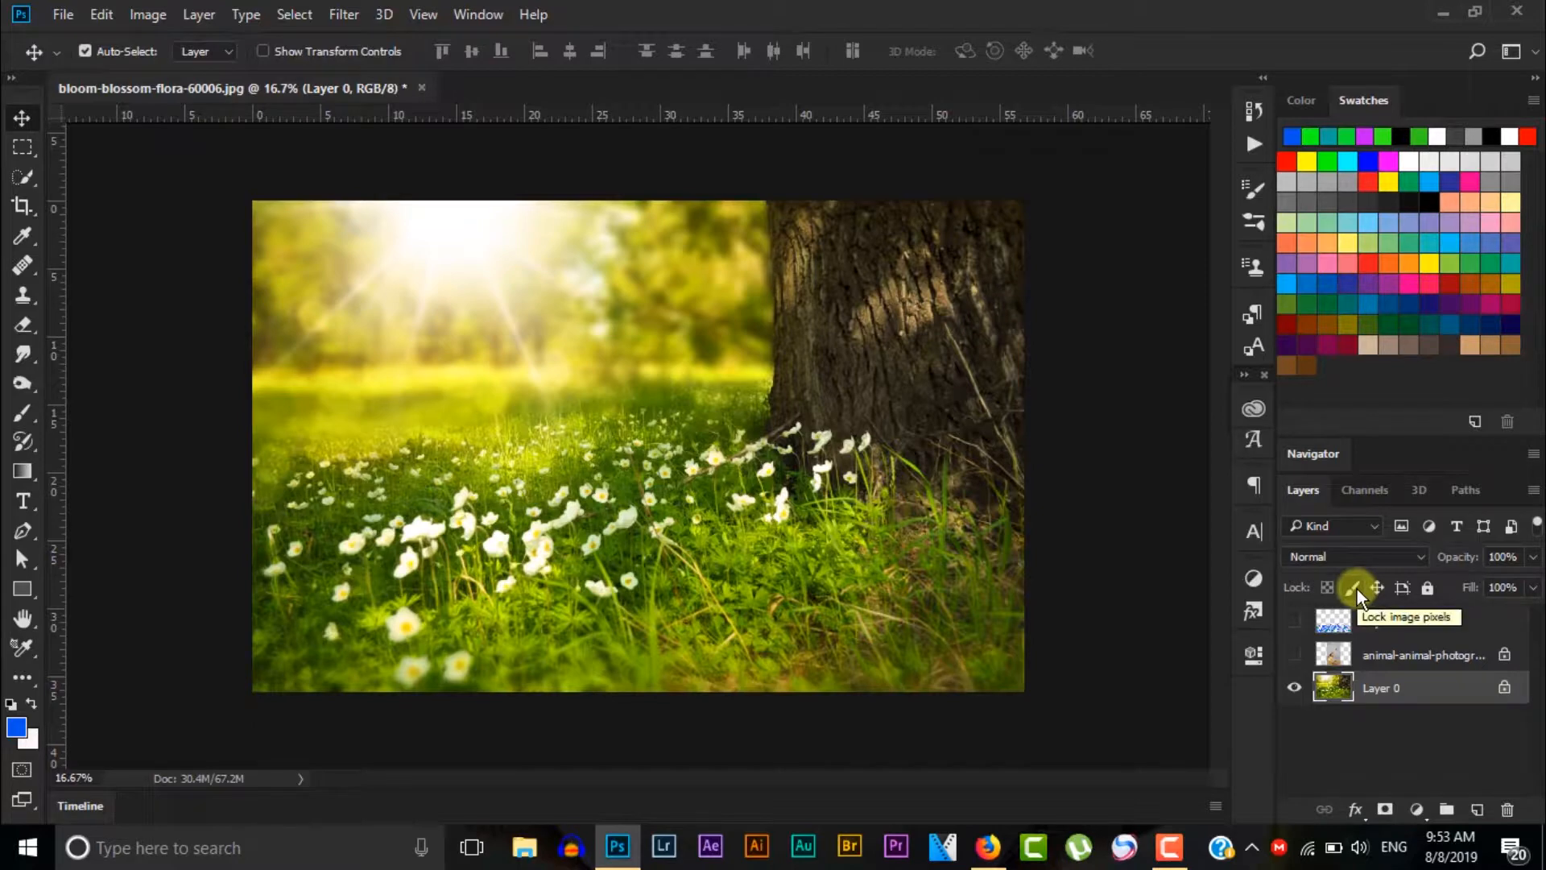
{"action": "left_click", "coordinate": [1295, 655]}
{"action": "left_click", "coordinate": [1294, 686]}
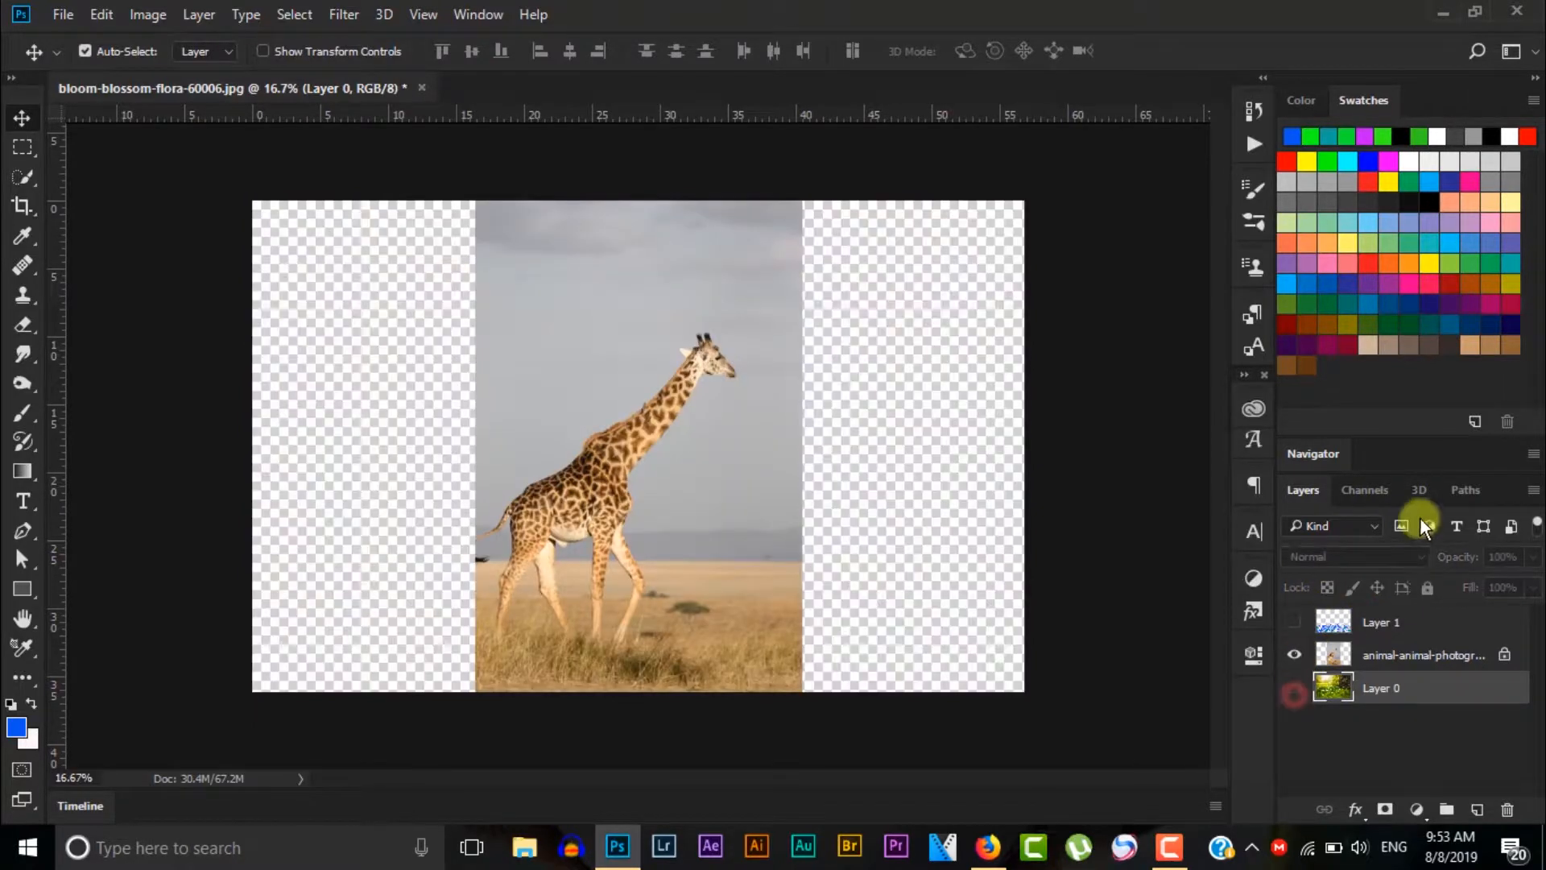
Replace the giraffe layer's image pixel lock with a position lock and try to move the photo
{"action": "left_click", "coordinate": [1332, 655]}
{"action": "left_click", "coordinate": [1351, 588]}
{"action": "left_click", "coordinate": [1374, 588]}
{"action": "left_click_drag", "start_coordinate": [655, 442], "coordinate": [694, 483]}
Paint blue over the position-locked giraffe photo with the soft round brush and undo the strokes
{"action": "left_click", "coordinate": [22, 413]}
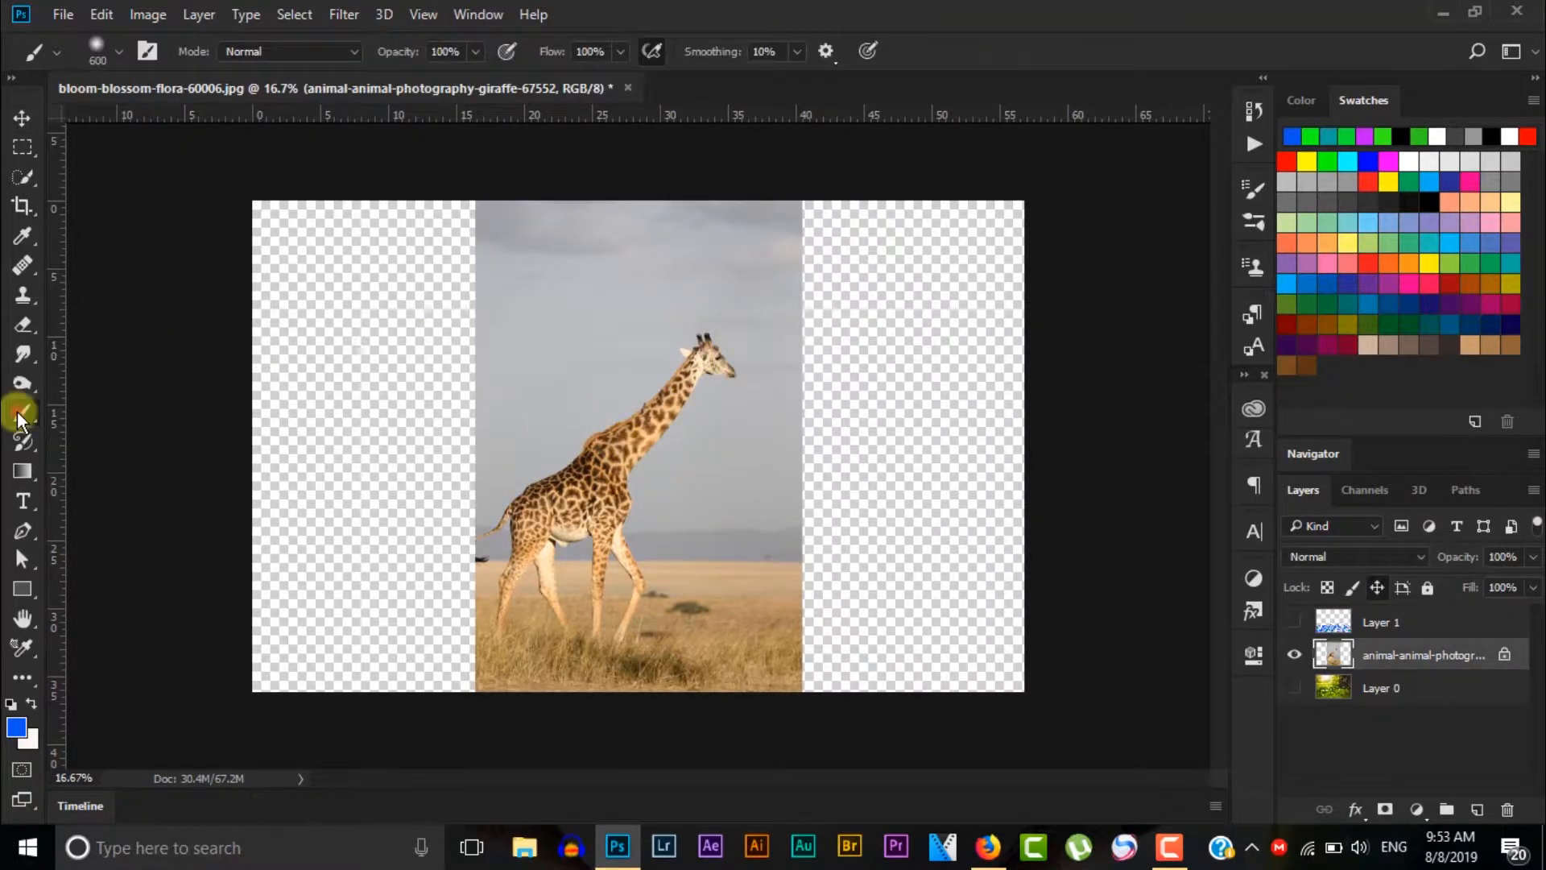
{"action": "mouse_move", "coordinate": [708, 328]}
{"action": "left_mouse_down"}
{"action": "mouse_move", "coordinate": [598, 523]}
{"action": "mouse_move", "coordinate": [697, 363]}
{"action": "mouse_move", "coordinate": [685, 449]}
{"action": "mouse_move", "coordinate": [720, 271]}
{"action": "mouse_move", "coordinate": [597, 490]}
{"action": "mouse_move", "coordinate": [553, 471]}
{"action": "mouse_move", "coordinate": [511, 407]}
{"action": "mouse_move", "coordinate": [489, 232]}
{"action": "mouse_move", "coordinate": [615, 211]}
{"action": "mouse_move", "coordinate": [743, 364]}
{"action": "mouse_move", "coordinate": [730, 399]}
{"action": "left_mouse_up"}
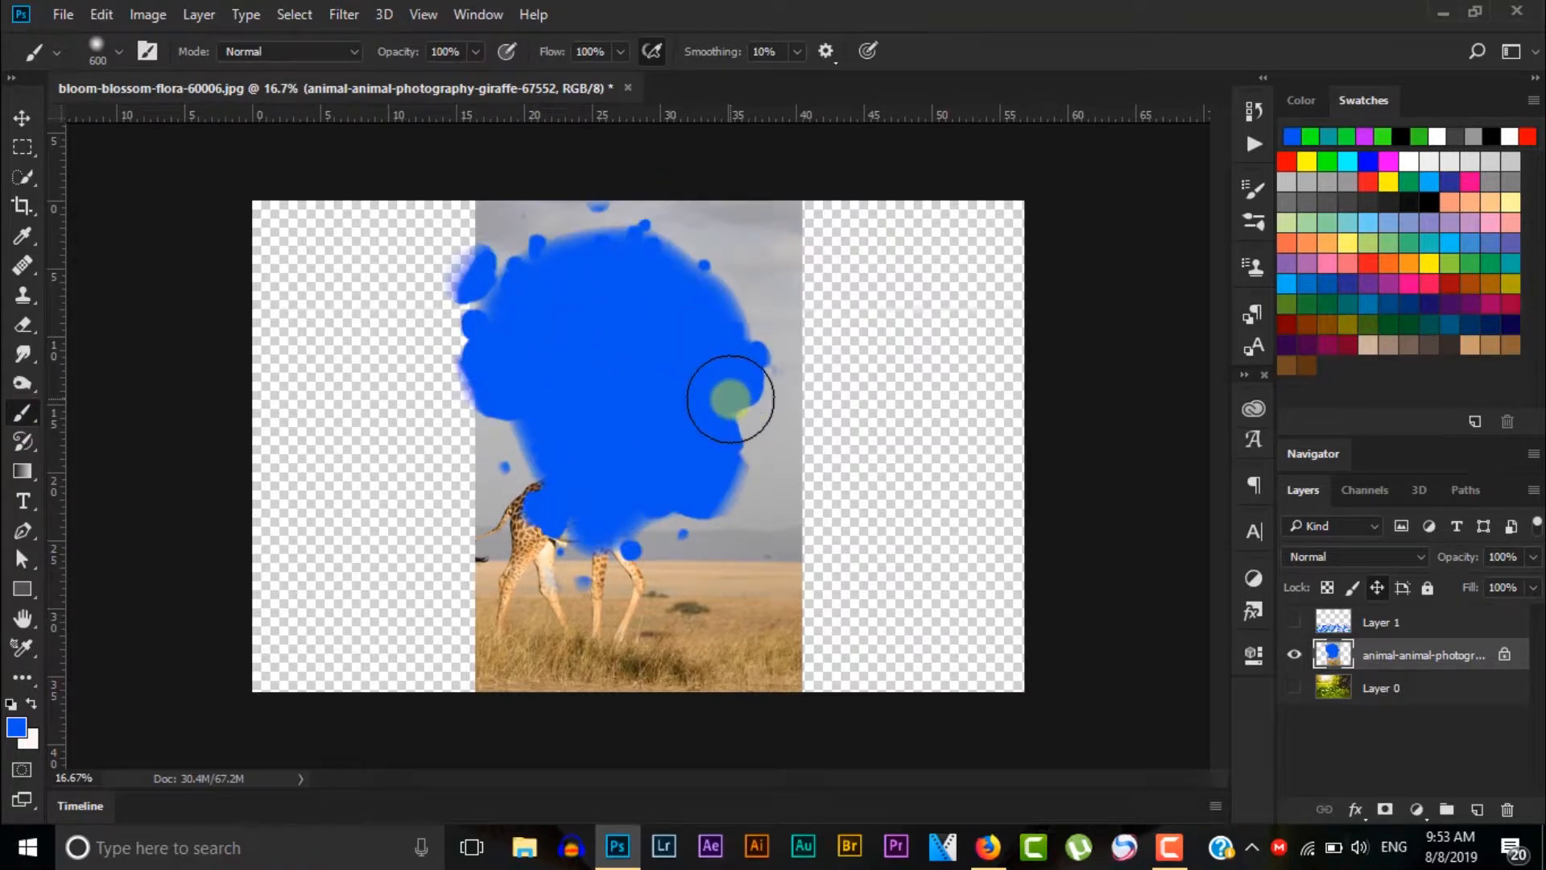
{"action": "mouse_move", "coordinate": [418, 459]}
{"action": "left_mouse_down"}
{"action": "mouse_move", "coordinate": [518, 521]}
{"action": "mouse_move", "coordinate": [303, 318]}
{"action": "mouse_move", "coordinate": [333, 323]}
{"action": "mouse_move", "coordinate": [346, 260]}
{"action": "mouse_move", "coordinate": [539, 666]}
{"action": "mouse_move", "coordinate": [978, 583]}
{"action": "mouse_move", "coordinate": [978, 363]}
{"action": "mouse_move", "coordinate": [967, 418]}
{"action": "mouse_move", "coordinate": [787, 410]}
{"action": "mouse_move", "coordinate": [852, 335]}
{"action": "left_mouse_up"}
{"action": "key", "text": "ctrl+z"}
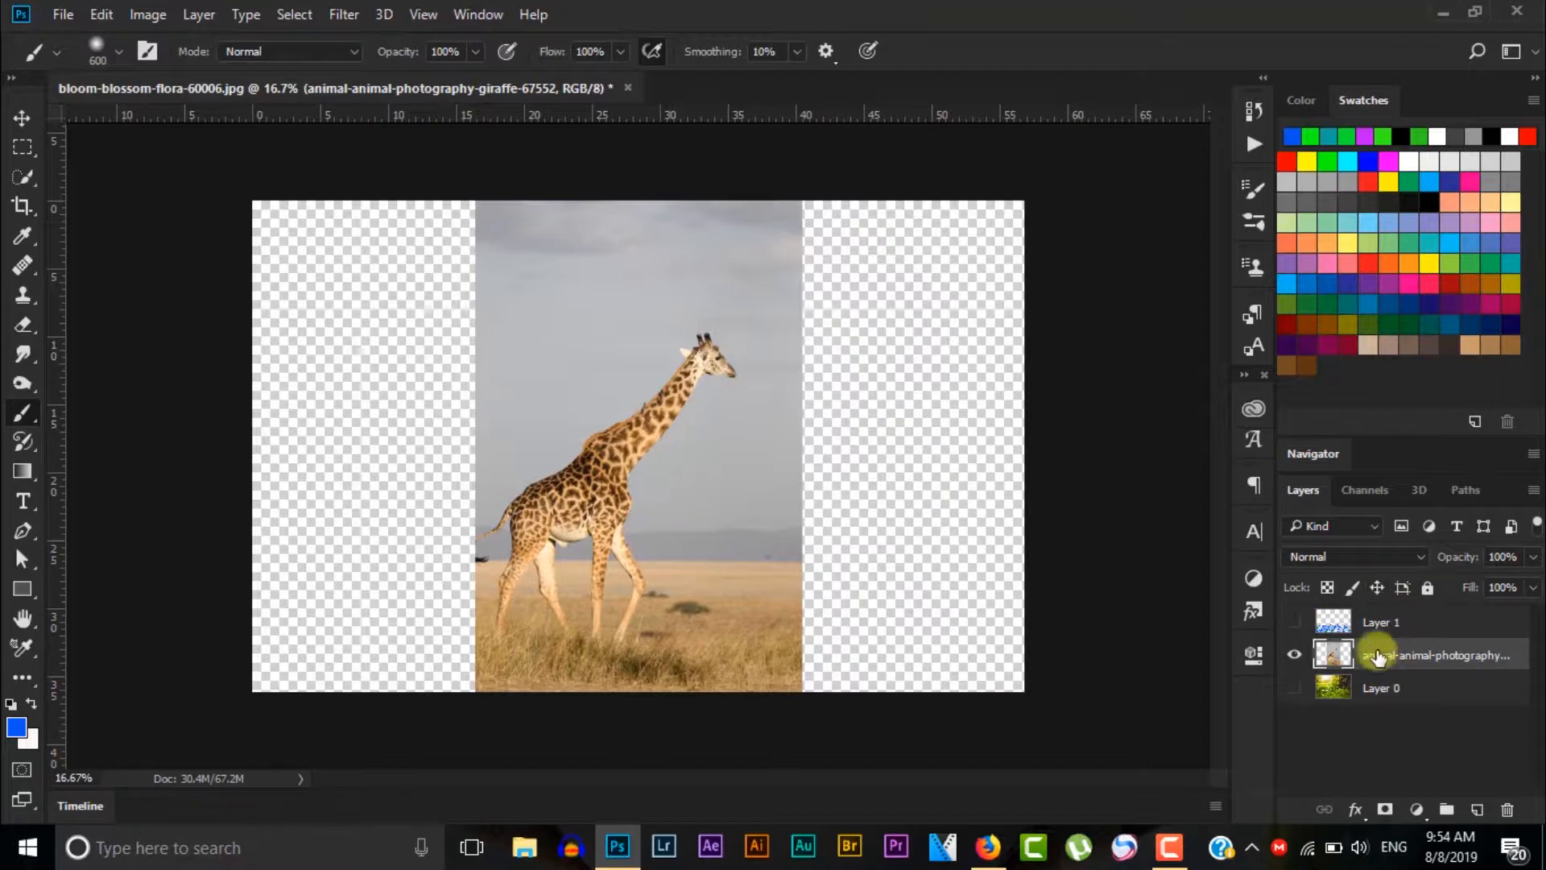
Lock both the position and the image pixels of the giraffe layer and activate the Move tool
{"action": "left_click", "coordinate": [1381, 590]}
{"action": "left_click", "coordinate": [1352, 587]}
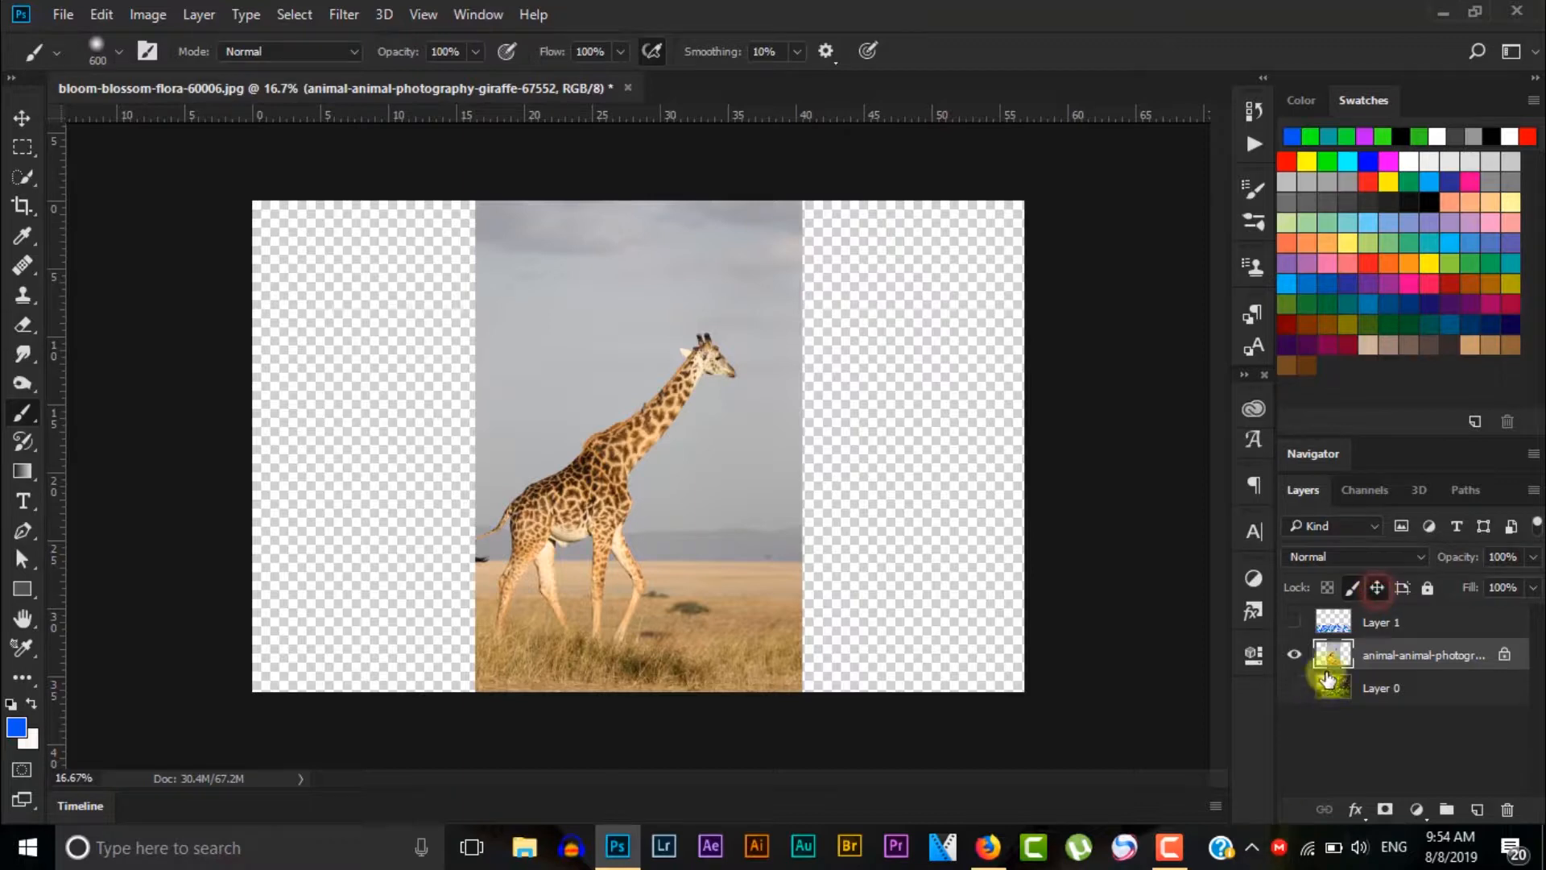
{"action": "left_click", "coordinate": [20, 117]}
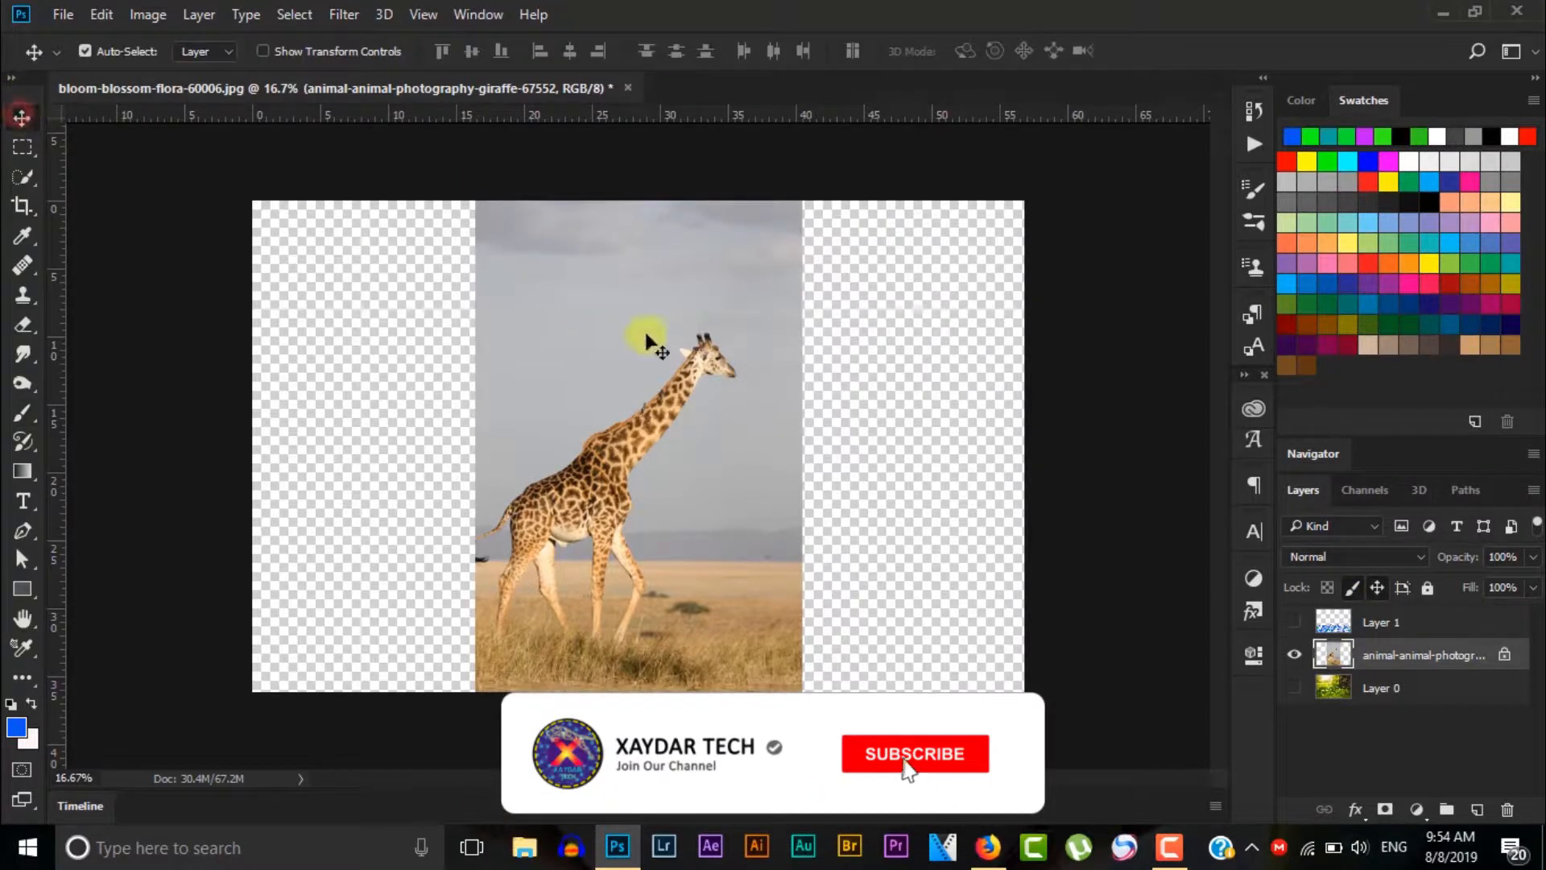
Try to move the locked giraffe photo and paint on it with the Brush tool
{"action": "left_click_drag", "start_coordinate": [654, 396], "coordinate": [697, 436]}
{"action": "left_click", "coordinate": [38, 413]}
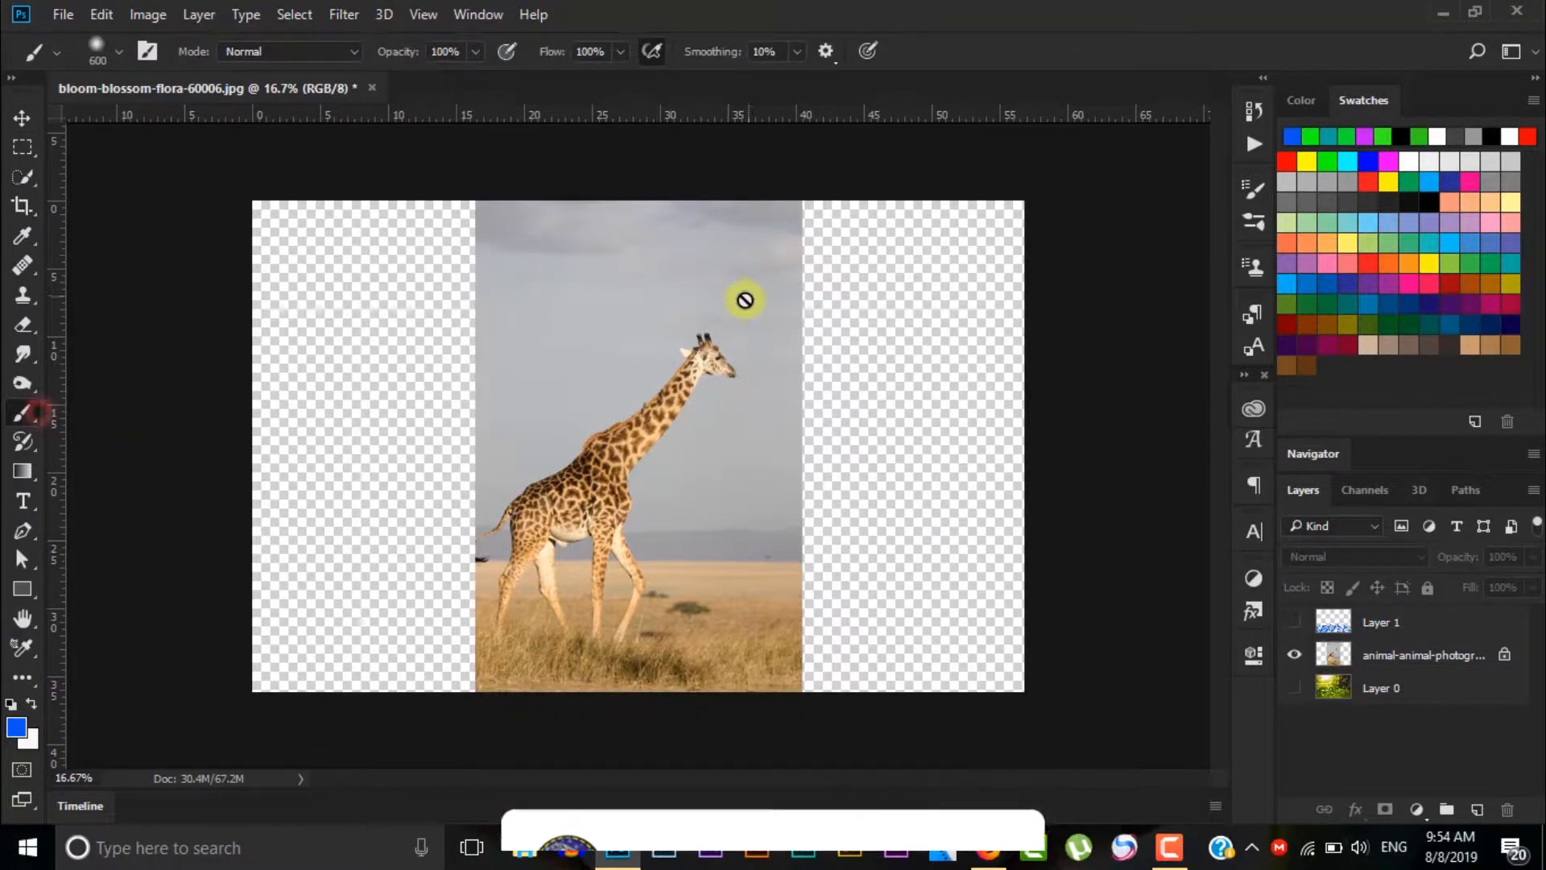
{"action": "left_click", "coordinate": [692, 318]}
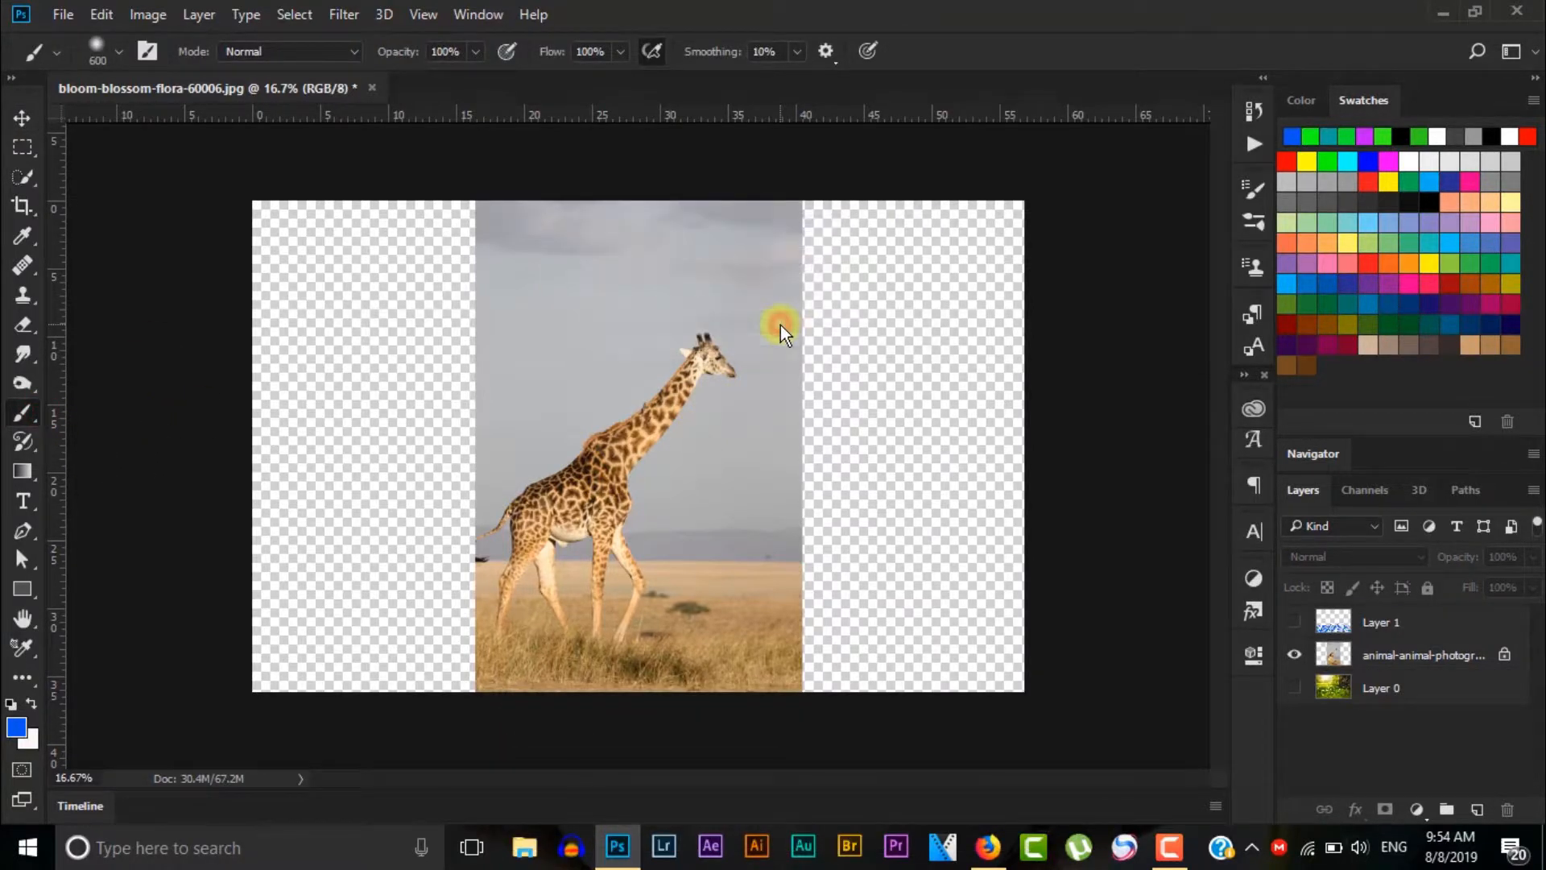
{"action": "left_click", "coordinate": [780, 325]}
Show and select the grass Layer 1 and hide the giraffe layer
{"action": "left_click", "coordinate": [1295, 626]}
{"action": "left_click", "coordinate": [1294, 654]}
{"action": "left_click", "coordinate": [1333, 622]}
Lock the transparent pixels and position of Layer 1 and try to move the grass
{"action": "left_click", "coordinate": [1327, 589]}
{"action": "left_click", "coordinate": [1377, 587]}
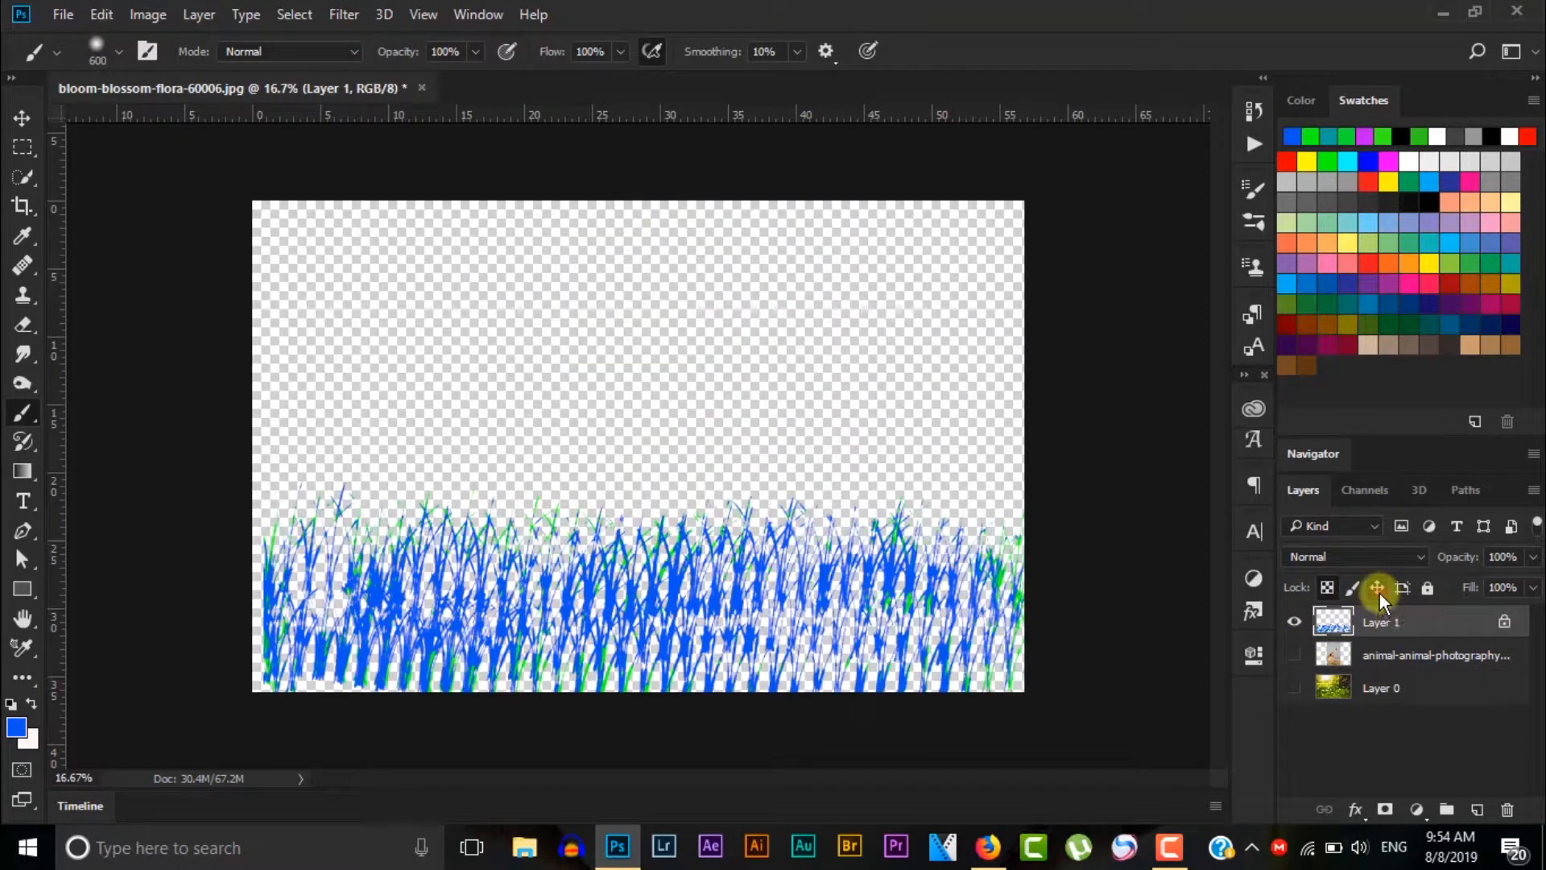
{"action": "key", "text": "v"}
{"action": "left_click", "coordinate": [823, 620]}
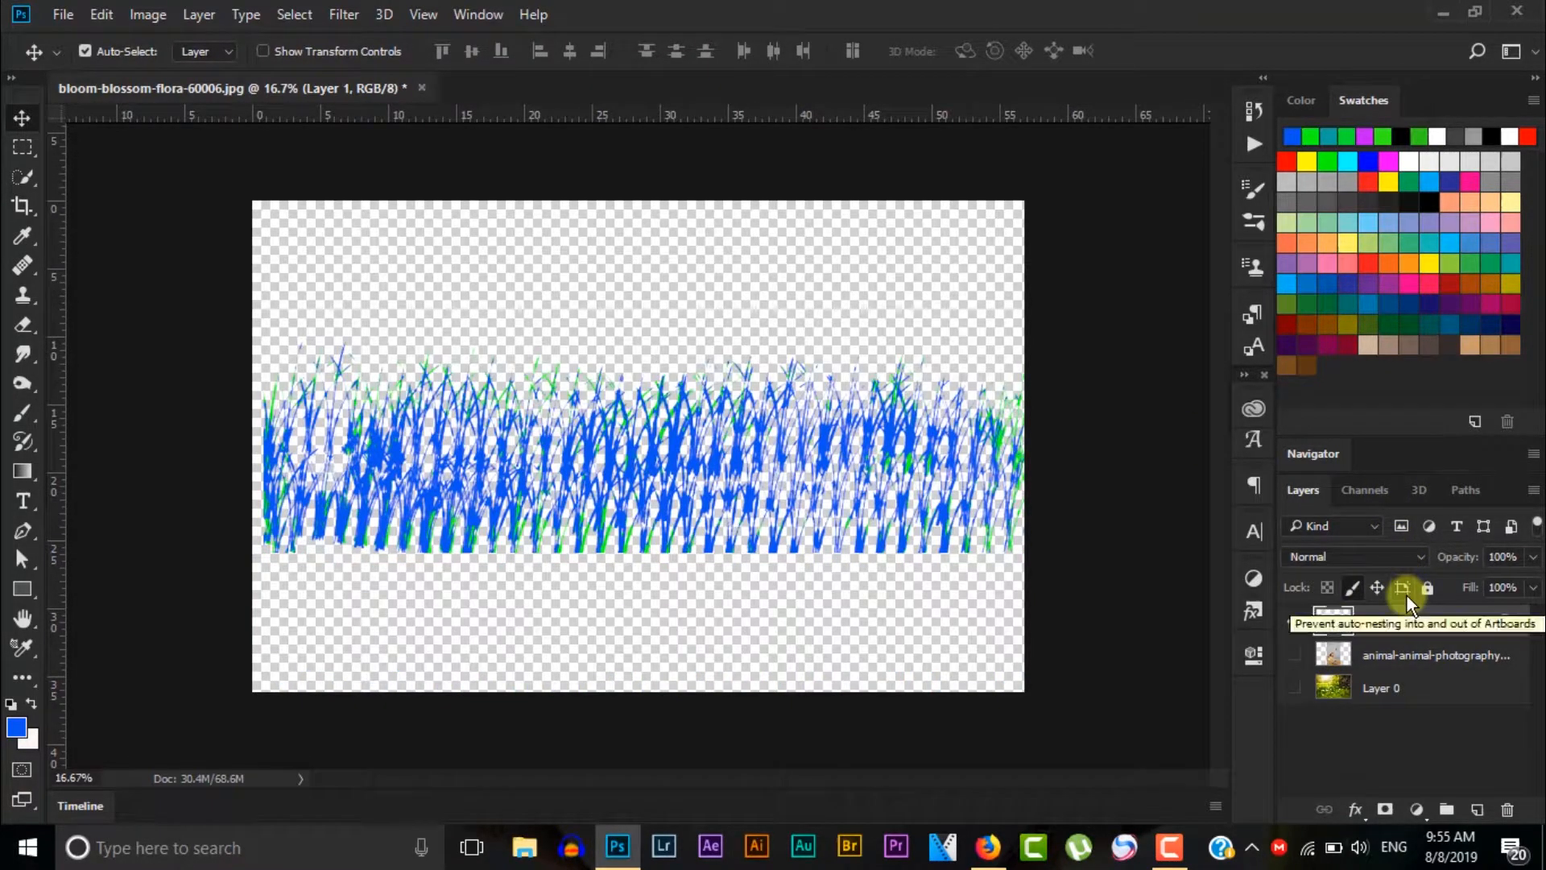
Create a new document with artboards from the iPhone 6 mobile preset, 750 x 1334 px at 72 ppi
{"action": "left_click", "coordinate": [70, 14]}
{"action": "left_click", "coordinate": [86, 35]}
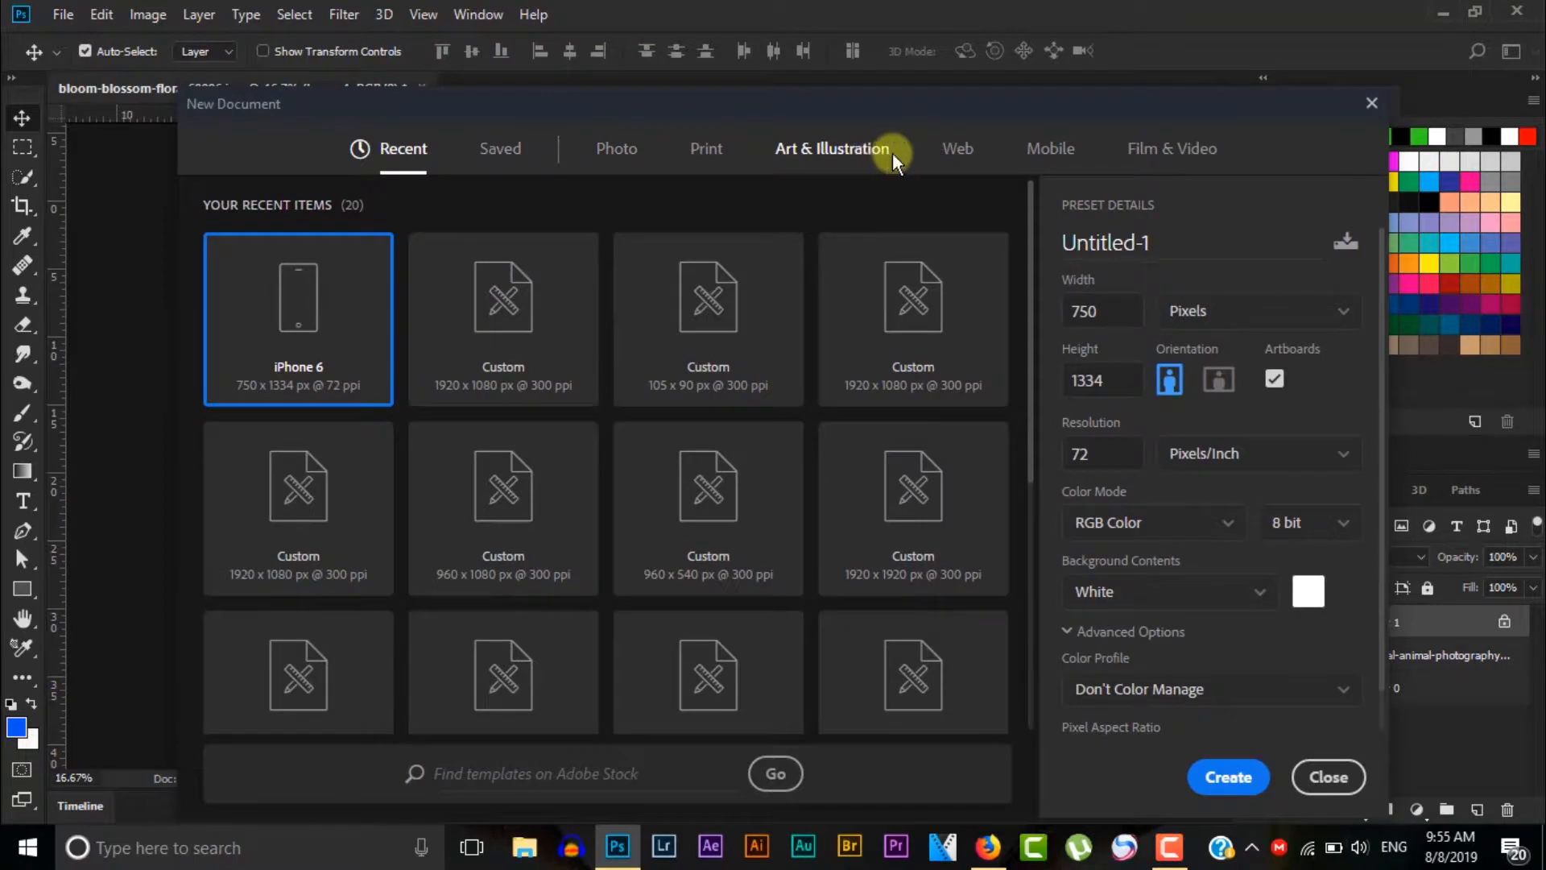
{"action": "left_click", "coordinate": [620, 149]}
{"action": "left_click", "coordinate": [716, 151]}
{"action": "left_click", "coordinate": [818, 153]}
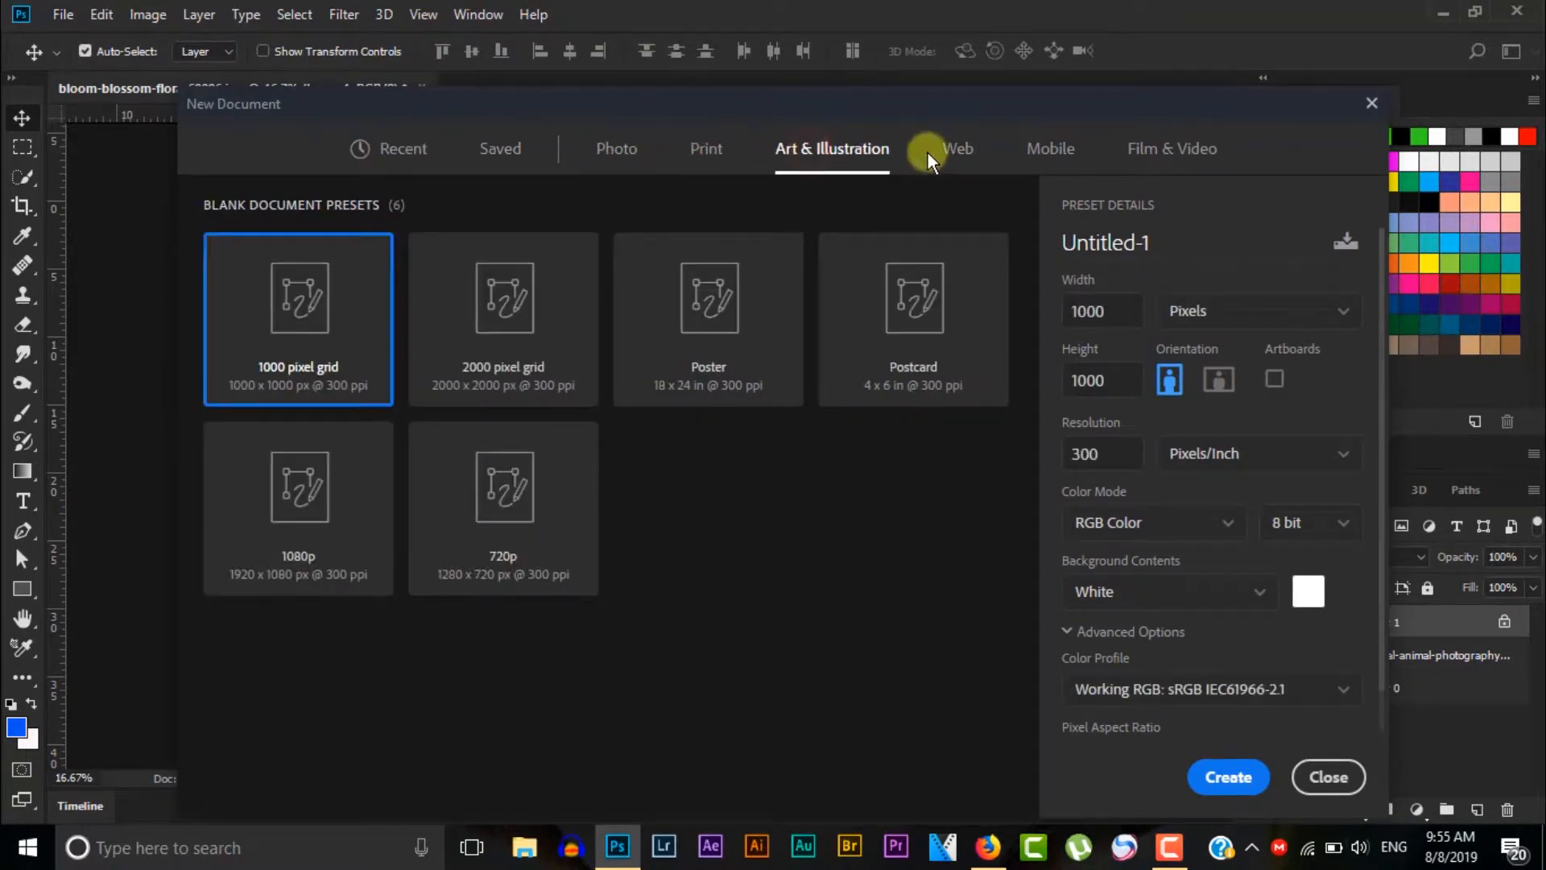
{"action": "left_click", "coordinate": [1184, 155]}
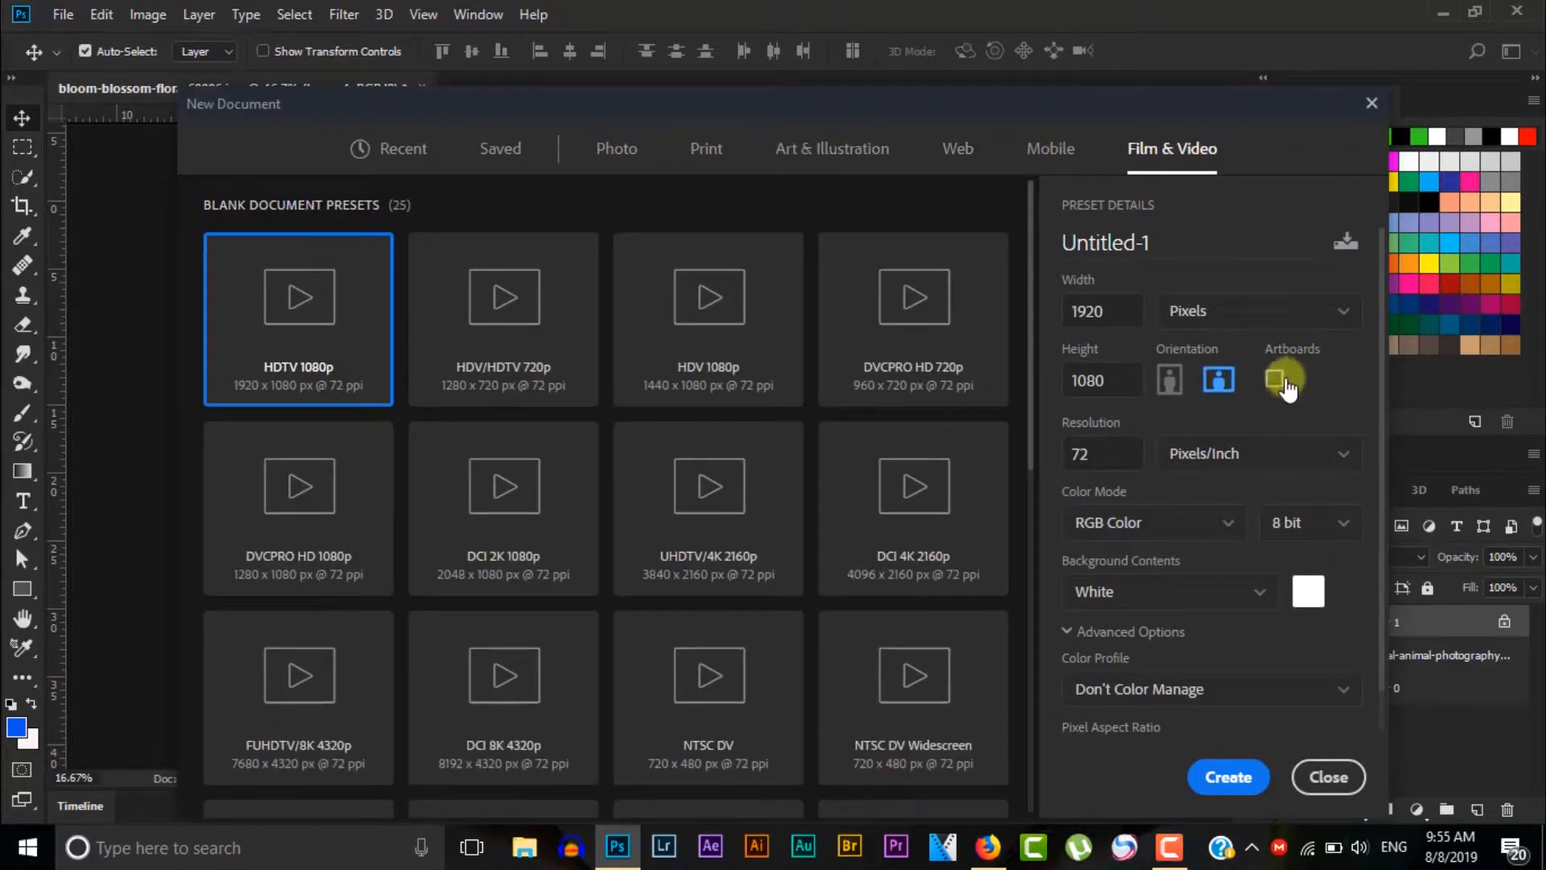
{"action": "left_click", "coordinate": [970, 156]}
{"action": "left_click", "coordinate": [1043, 157]}
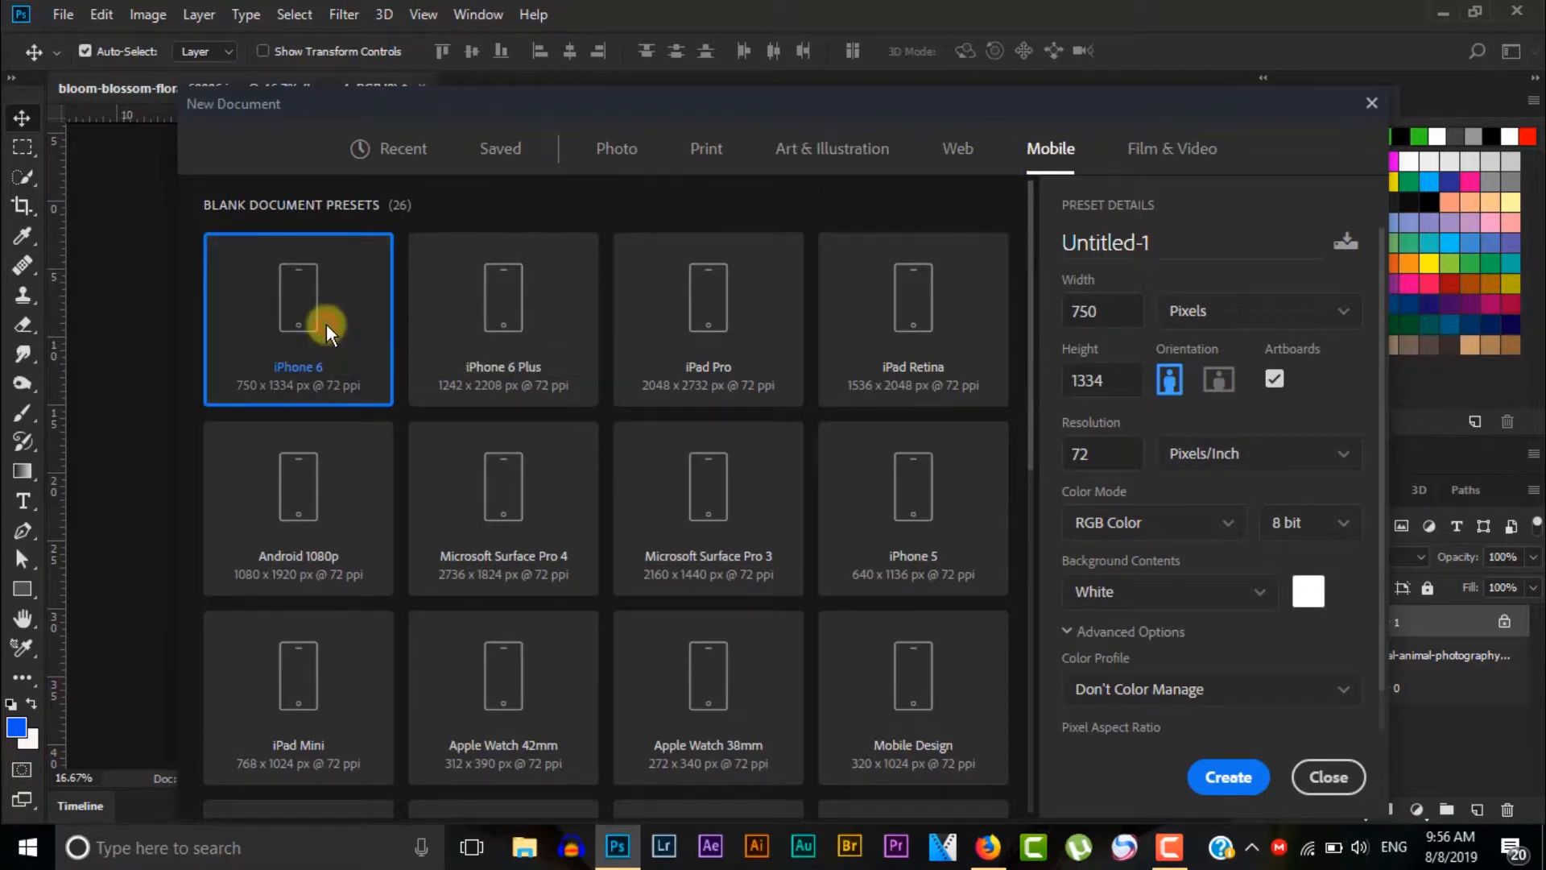
{"action": "left_click", "coordinate": [1230, 774]}
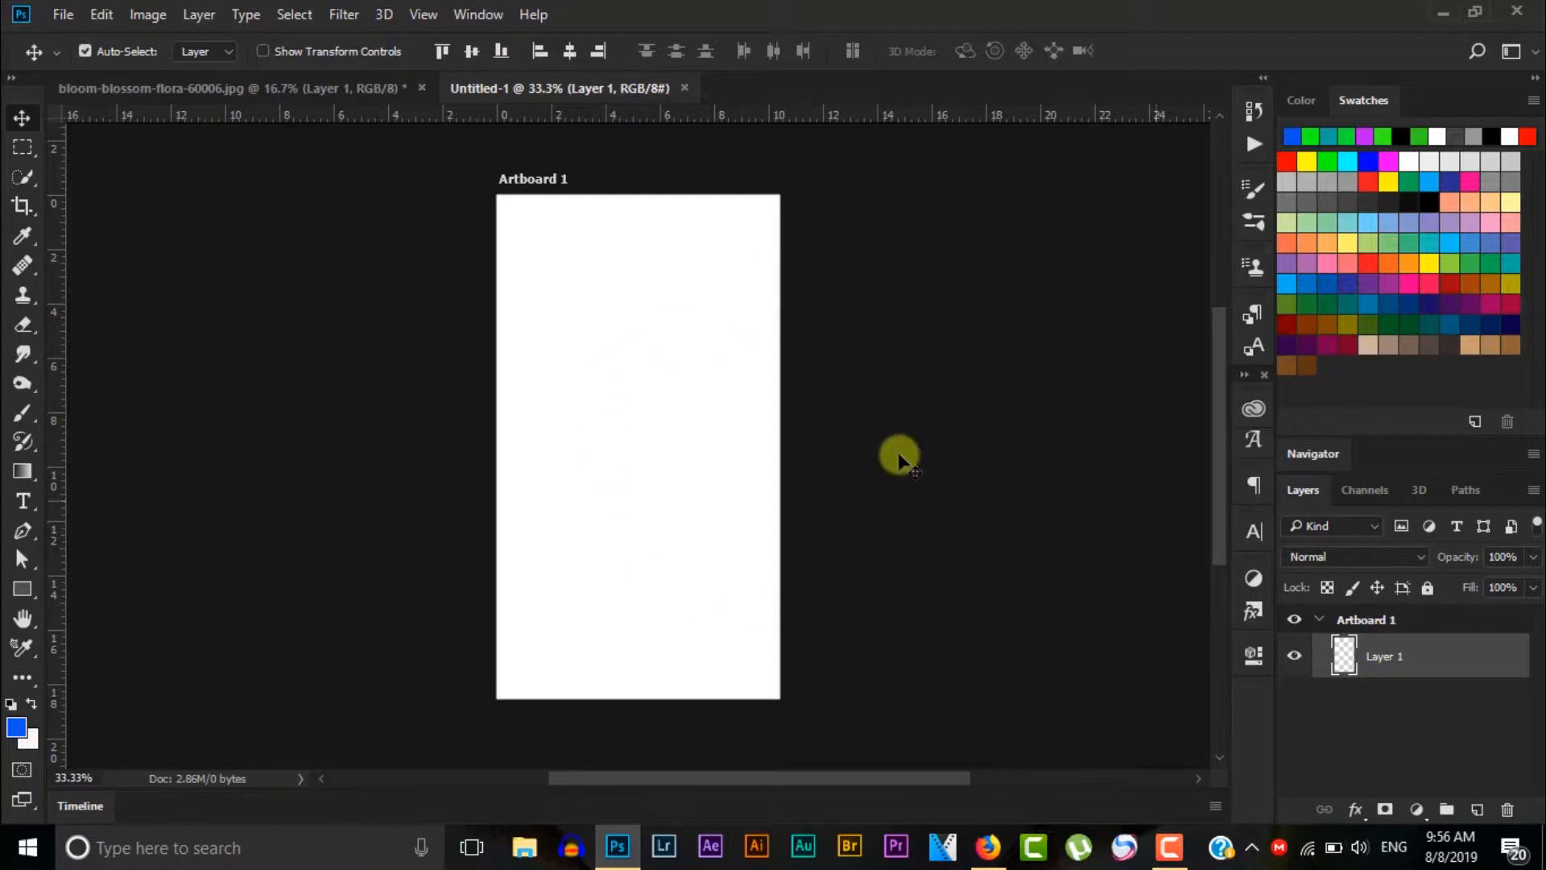
Select Artboard 1 and duplicate it beside the original
{"action": "left_click", "coordinate": [670, 339]}
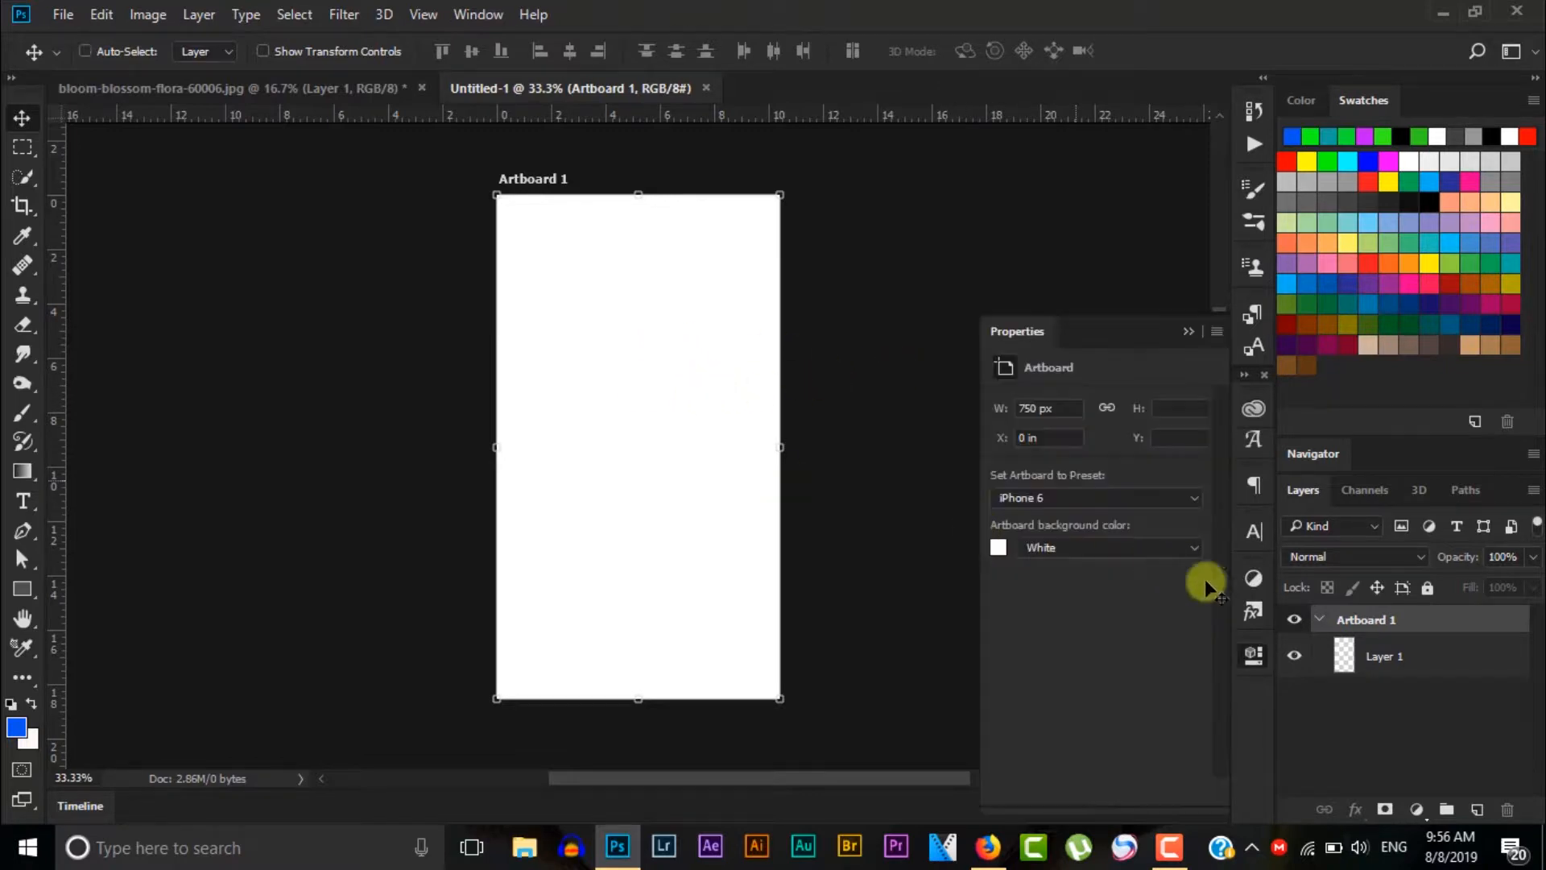
{"action": "key", "text": "ctrl+j"}
{"action": "left_click", "coordinate": [1189, 332]}
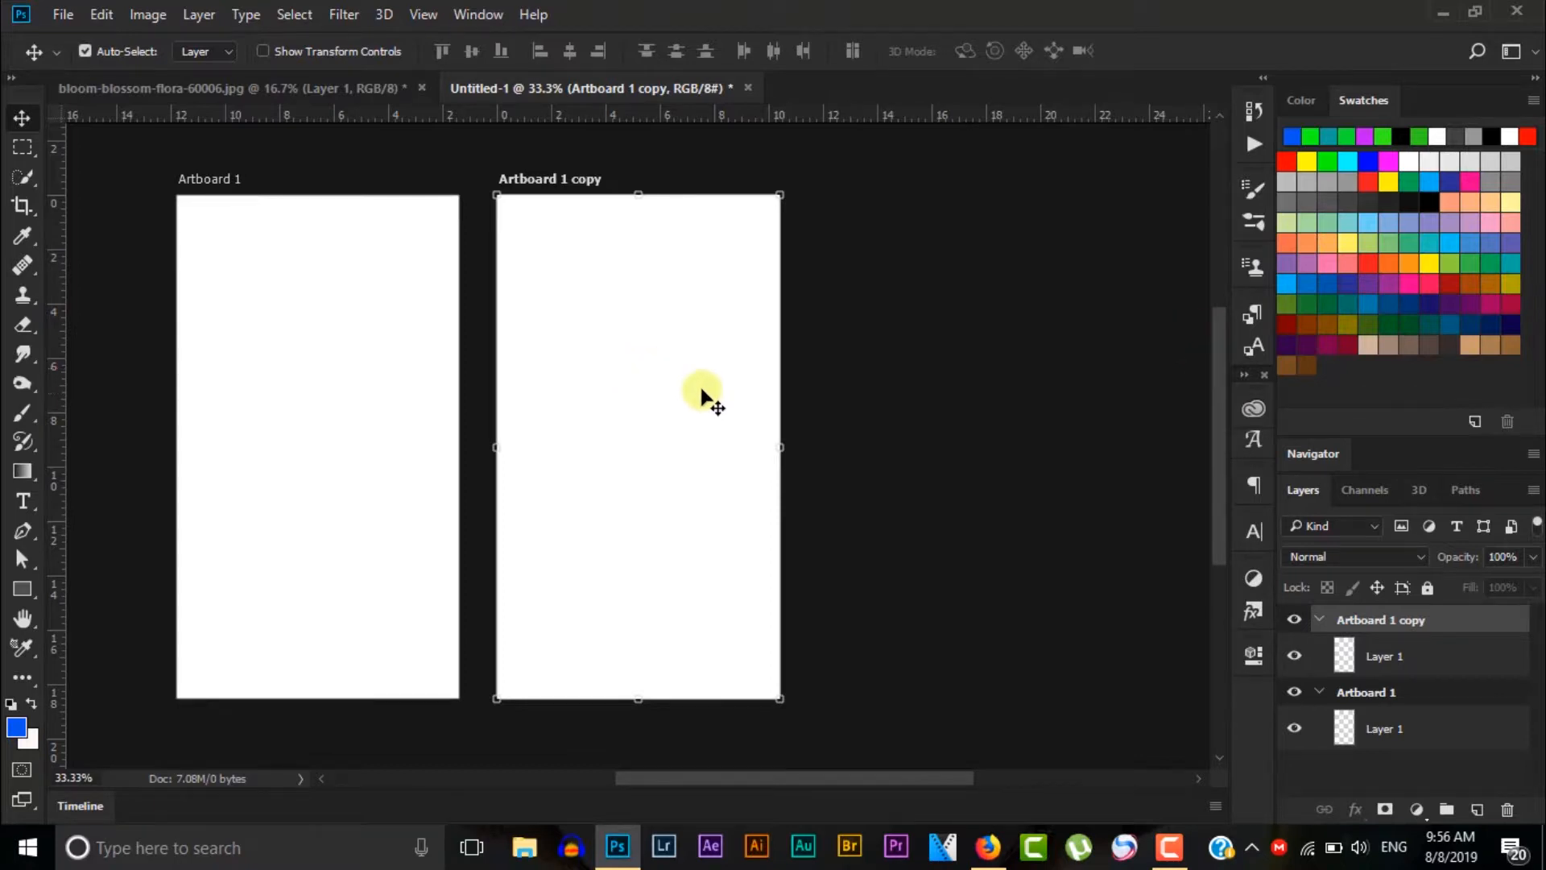
Duplicate the copied artboard once more and undo that extra copy
{"action": "key", "text": "ctrl+j"}
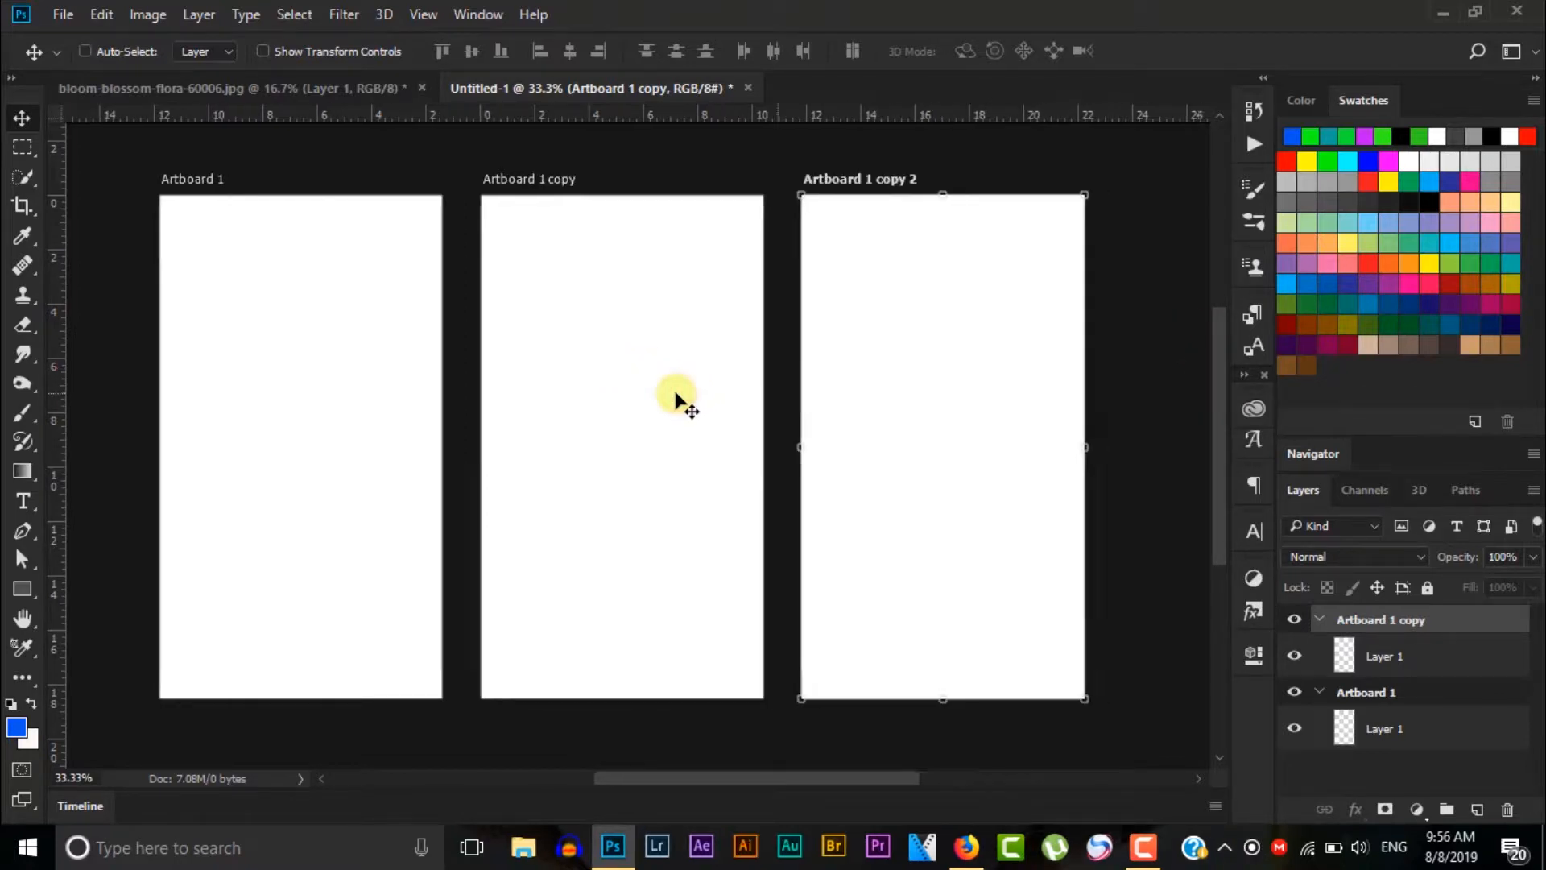
{"action": "key", "text": "ctrl+z"}
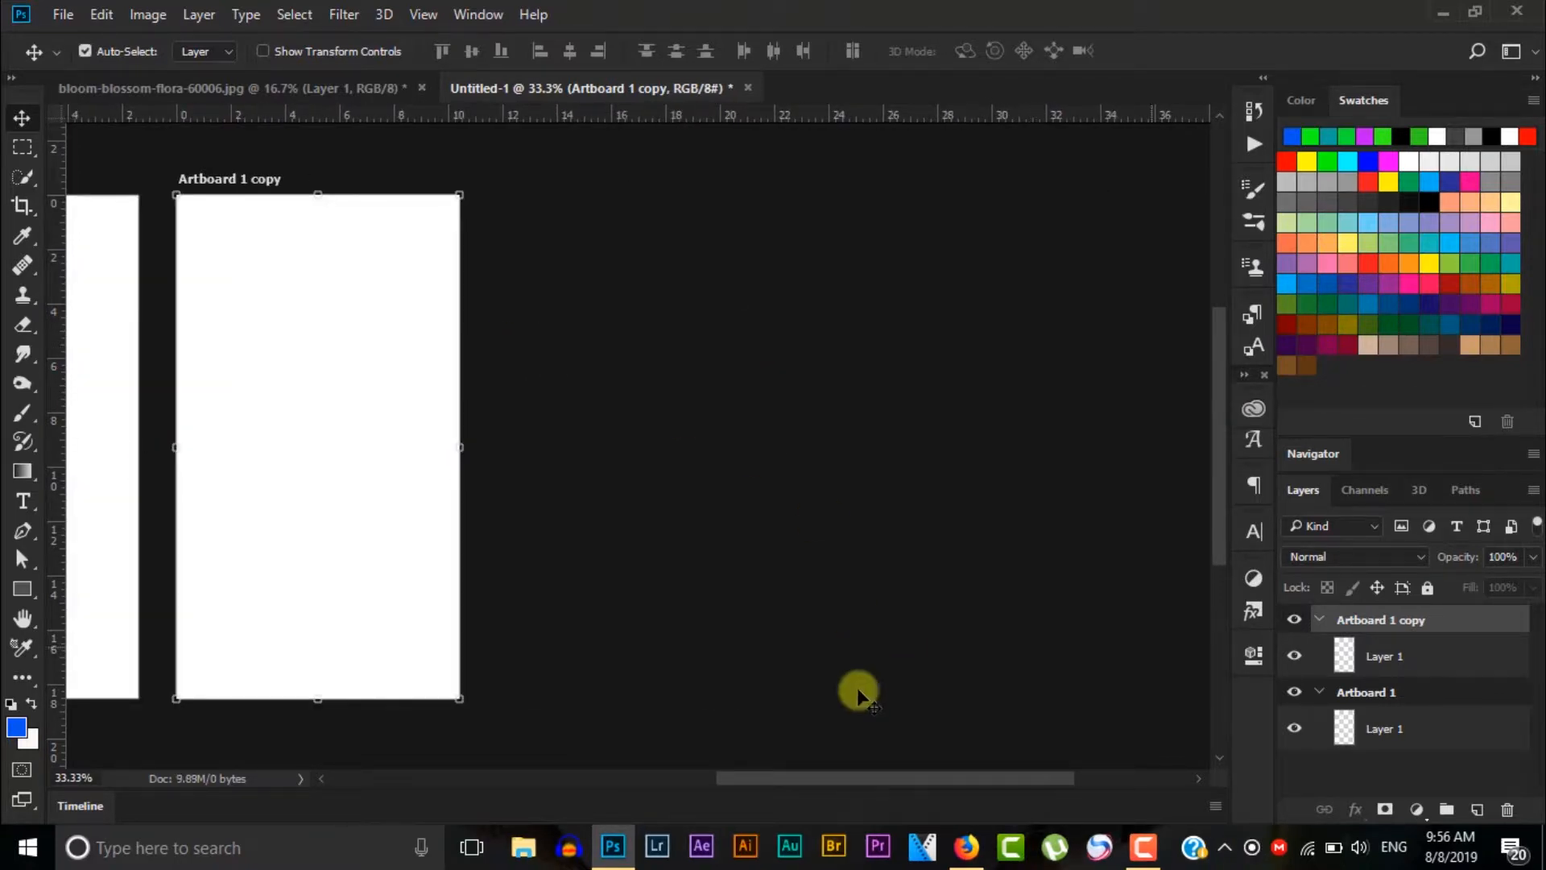
{"action": "left_click", "coordinate": [1018, 535]}
{"action": "left_click", "coordinate": [791, 481]}
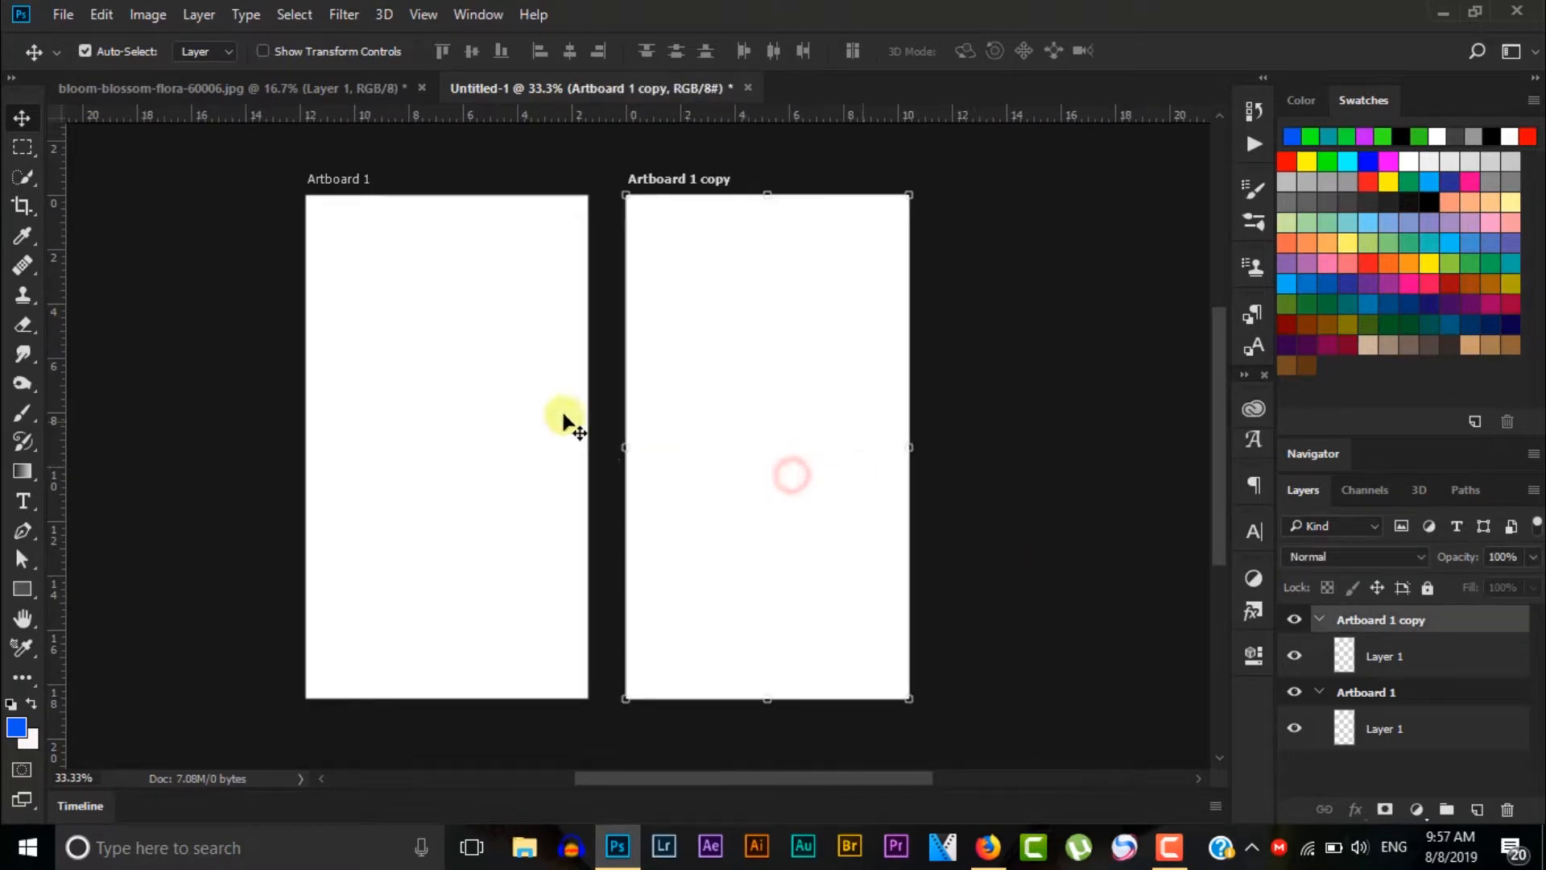
{"action": "left_click_drag", "start_coordinate": [749, 425], "coordinate": [608, 417]}
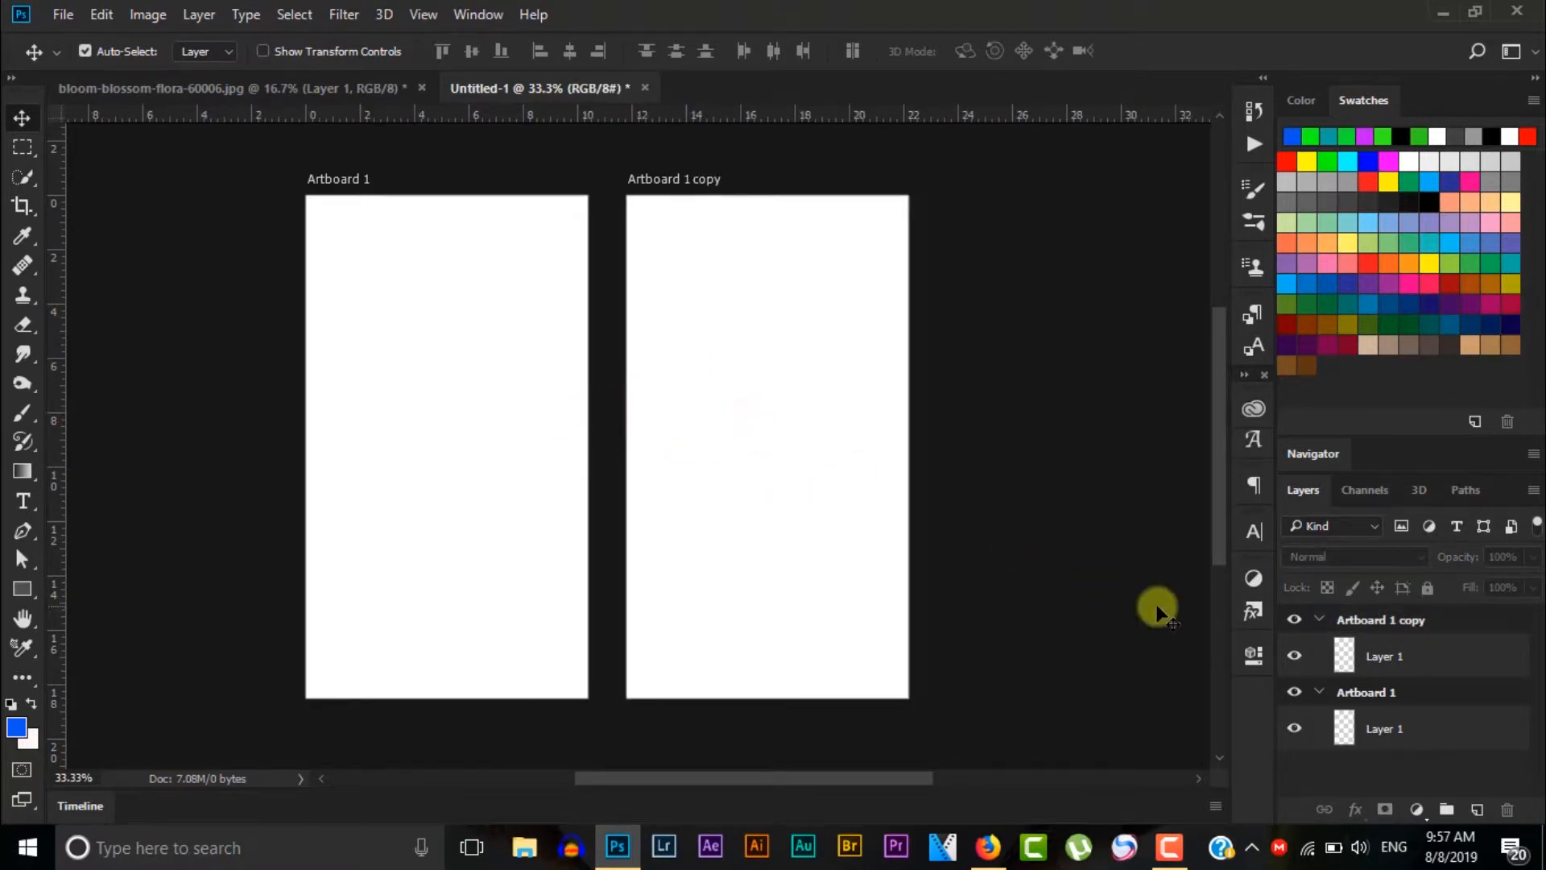
Place a linked giraffe photo in Artboard 1 copy and animal-blue-colorful-35598 in Artboard 1, and lock against artboard auto-nesting
{"action": "left_click", "coordinate": [1379, 619]}
{"action": "left_click", "coordinate": [63, 15]}
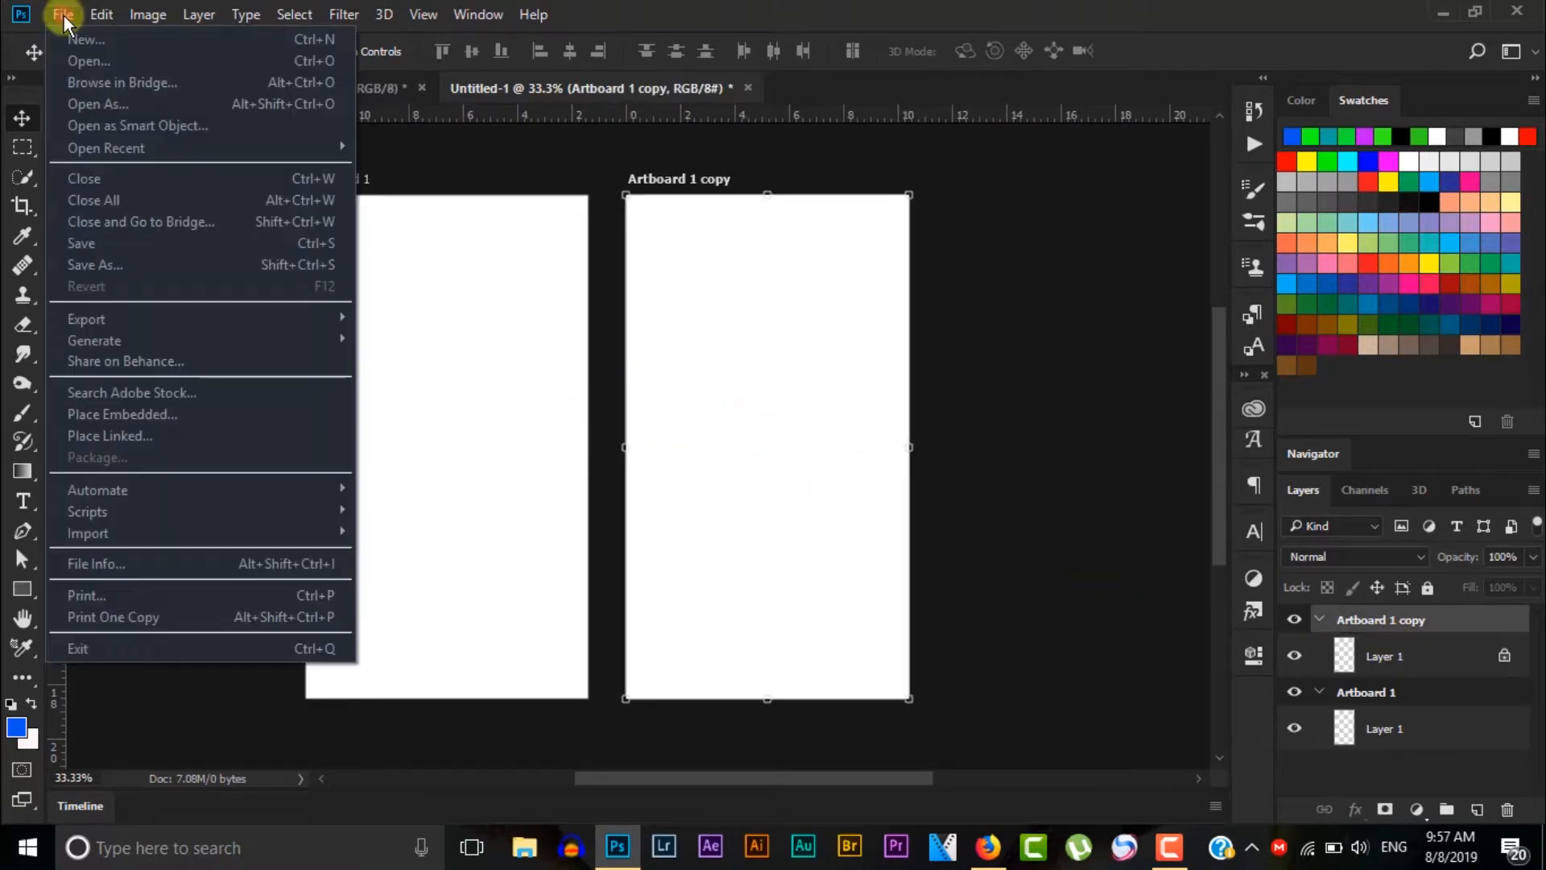
{"action": "left_click", "coordinate": [170, 434]}
{"action": "double_click", "coordinate": [491, 134]}
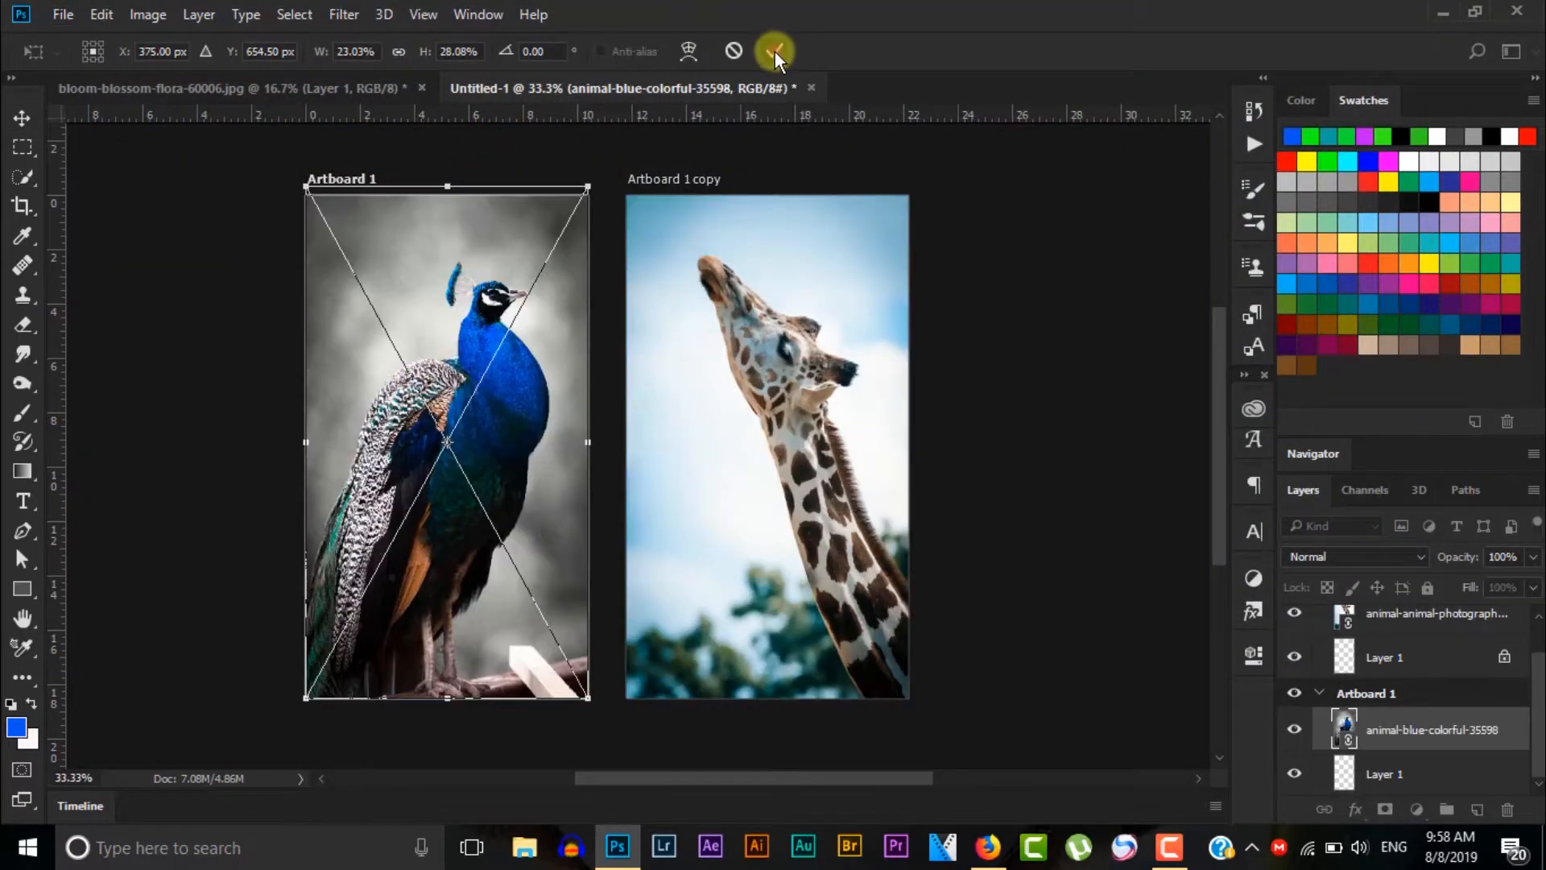
{"action": "left_click", "coordinate": [774, 51]}
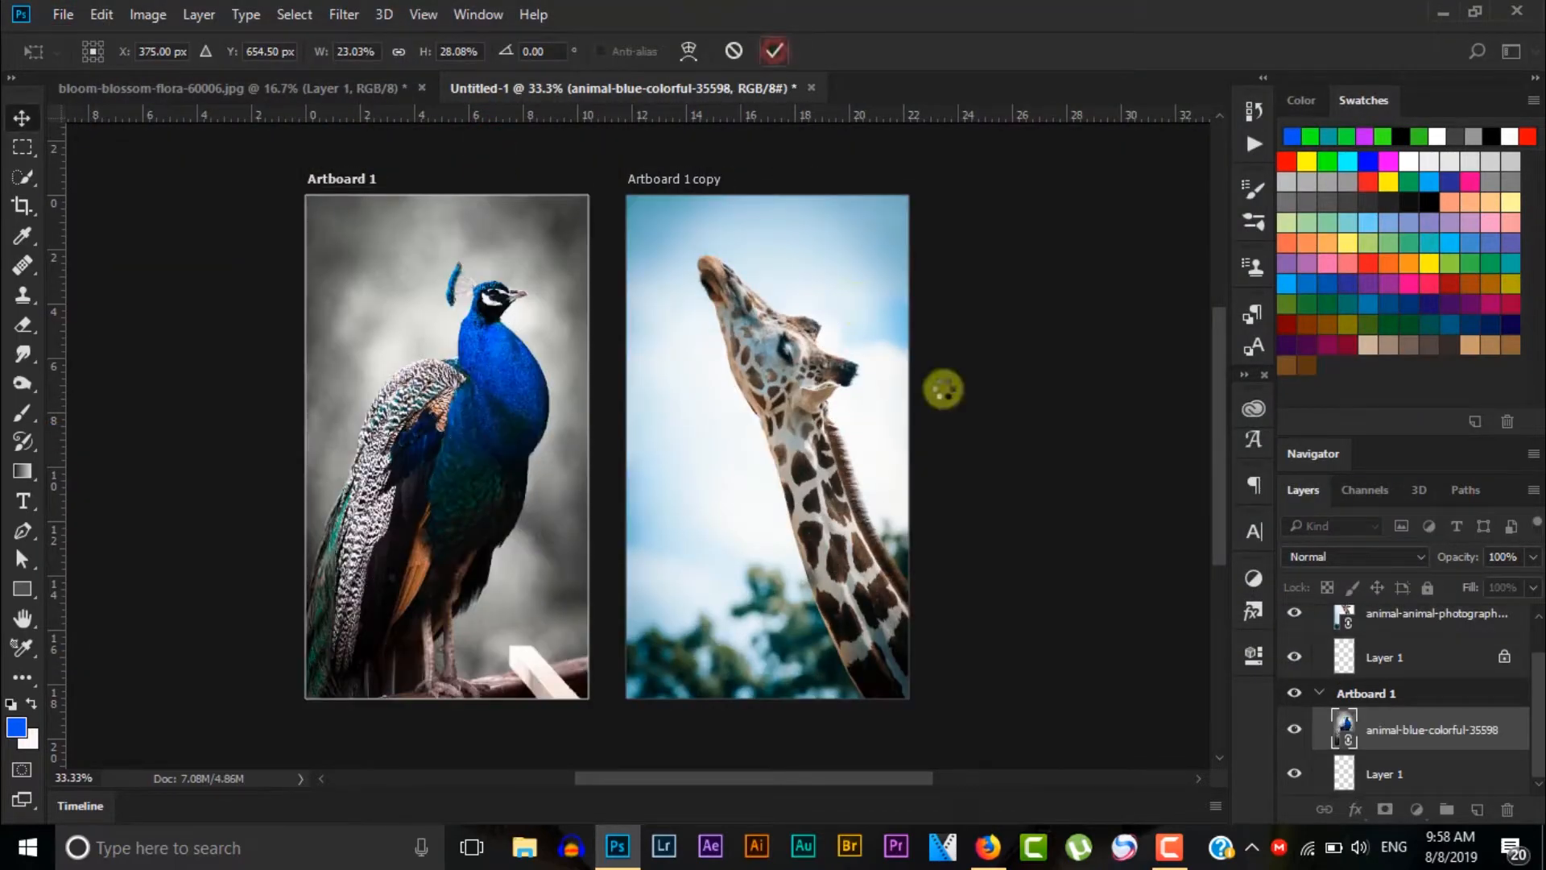
{"action": "left_click", "coordinate": [1403, 587]}
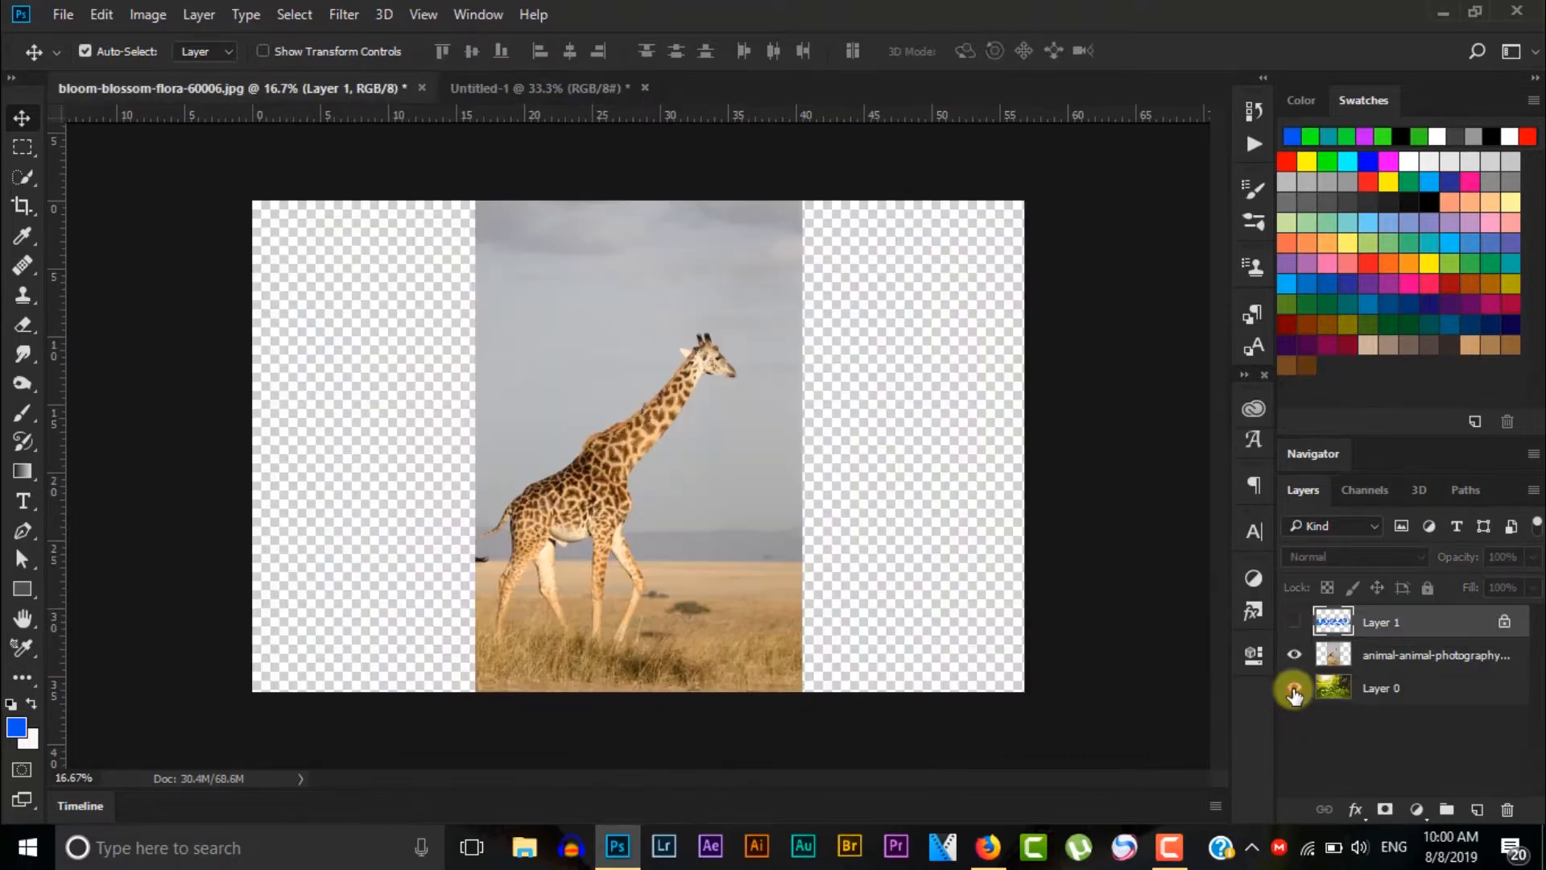
Show and select the meadow Layer 0 in the bloom-blossom-flora document and apply the Lock all option to it
{"action": "left_click", "coordinate": [1294, 687]}
{"action": "left_click", "coordinate": [1401, 620]}
{"action": "left_click", "coordinate": [1340, 687]}
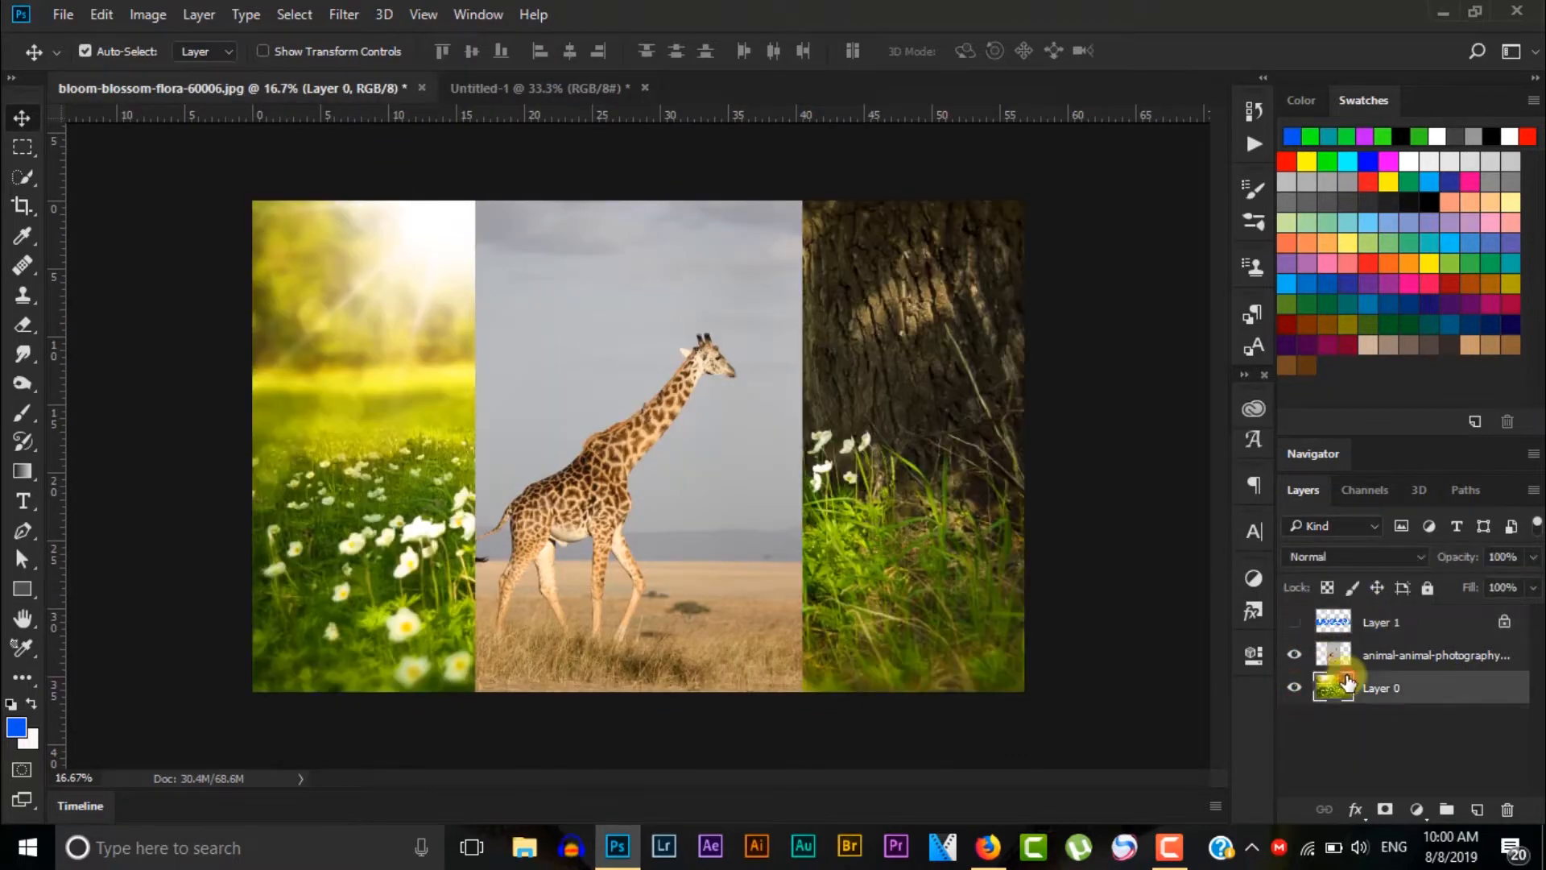
{"action": "left_click", "coordinate": [1427, 587]}
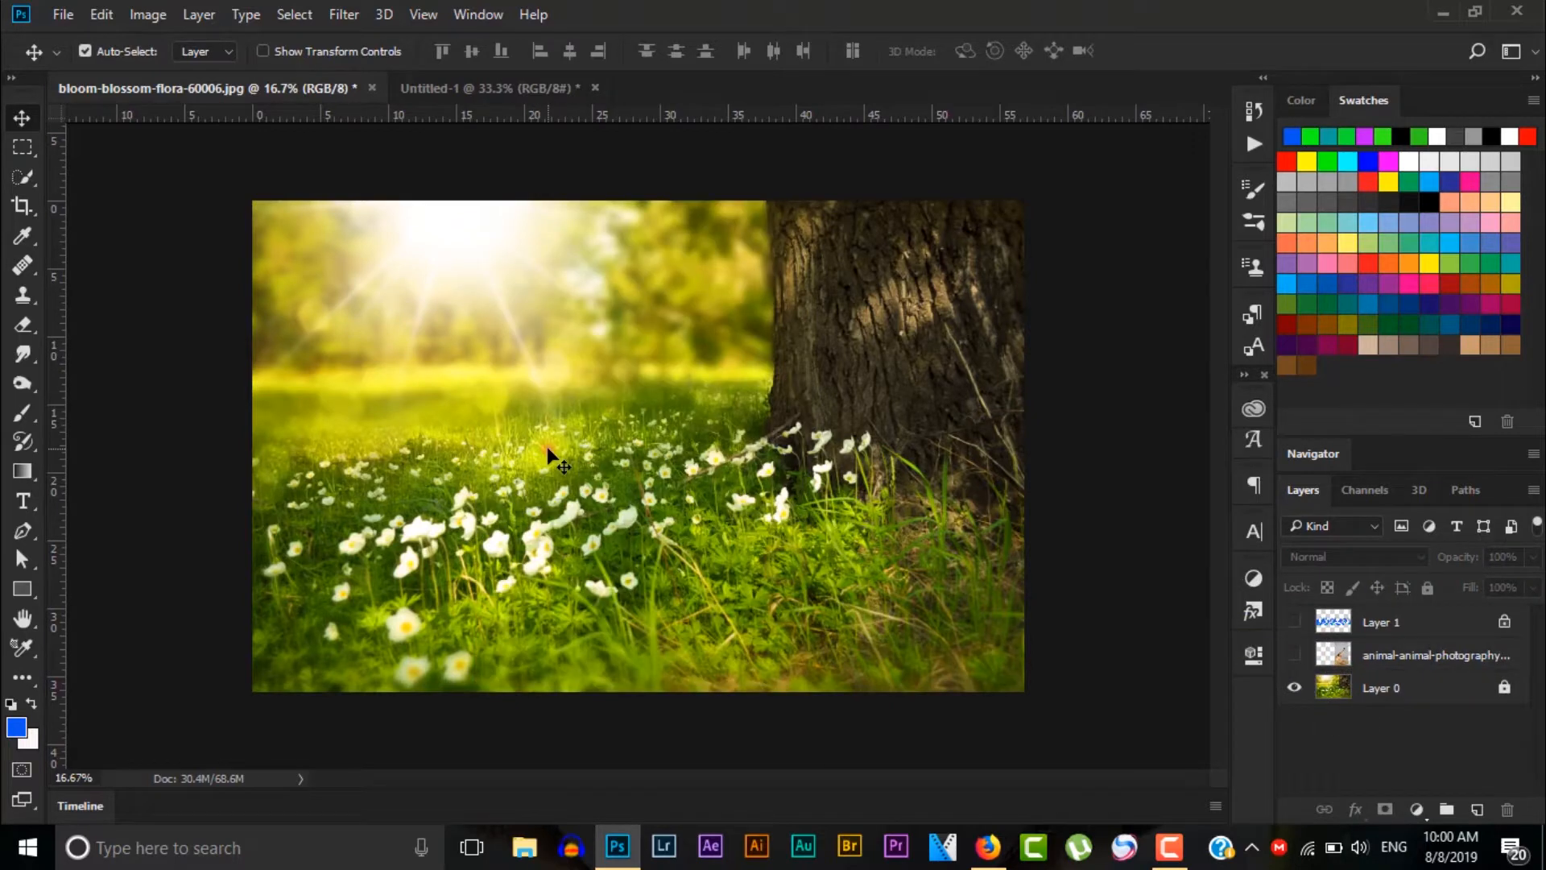
Try to paint on the fully locked meadow photo with the Brush tool
{"action": "left_click", "coordinate": [24, 296]}
{"action": "left_click", "coordinate": [24, 414]}
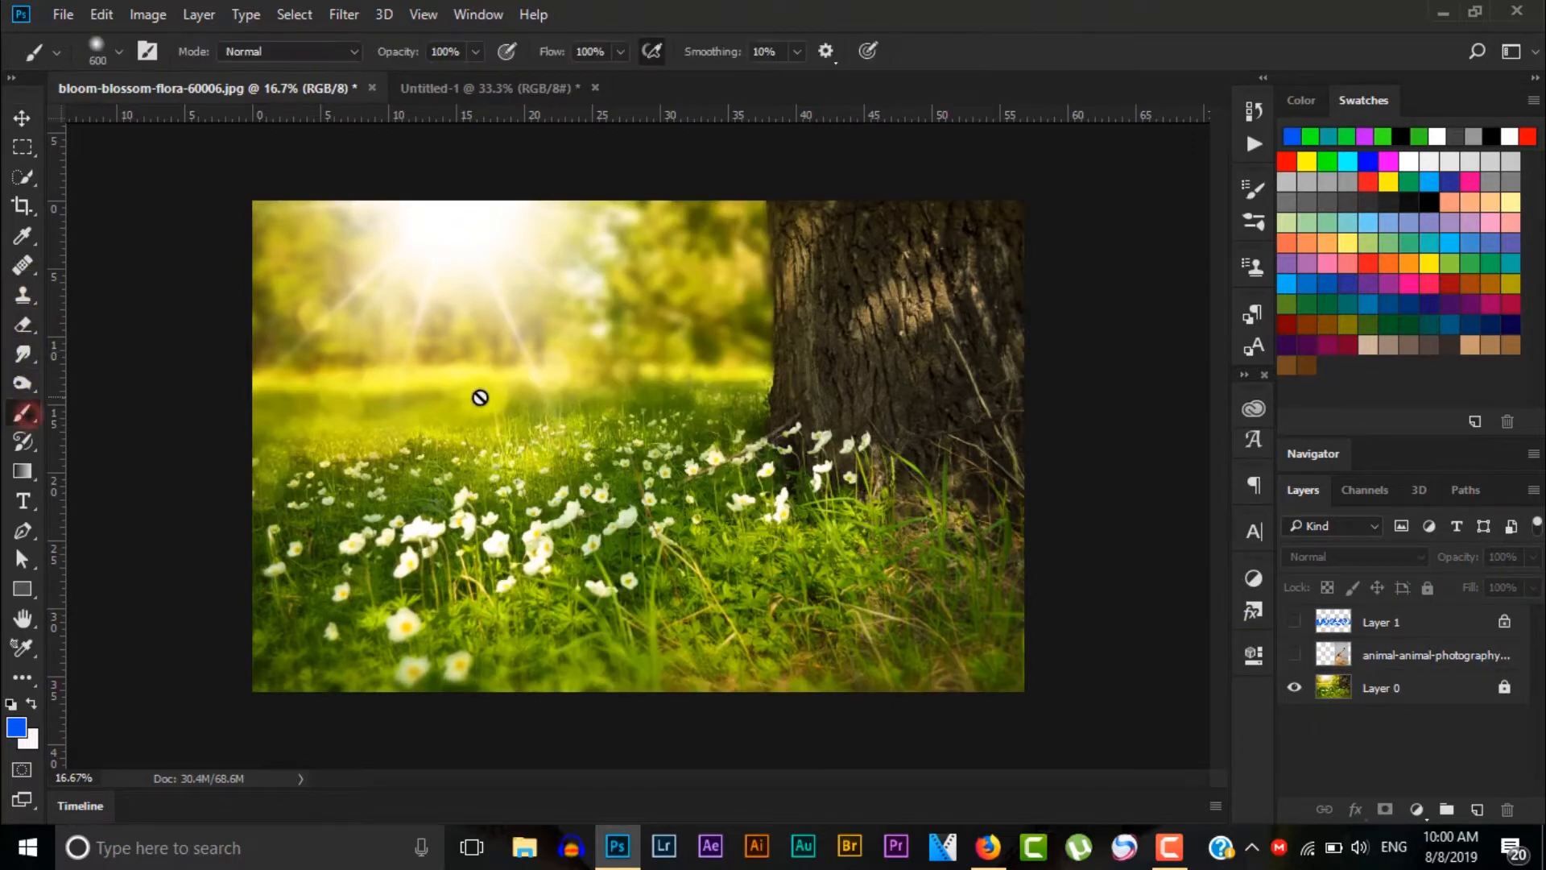
{"action": "left_click", "coordinate": [481, 396]}
{"action": "left_click", "coordinate": [765, 324]}
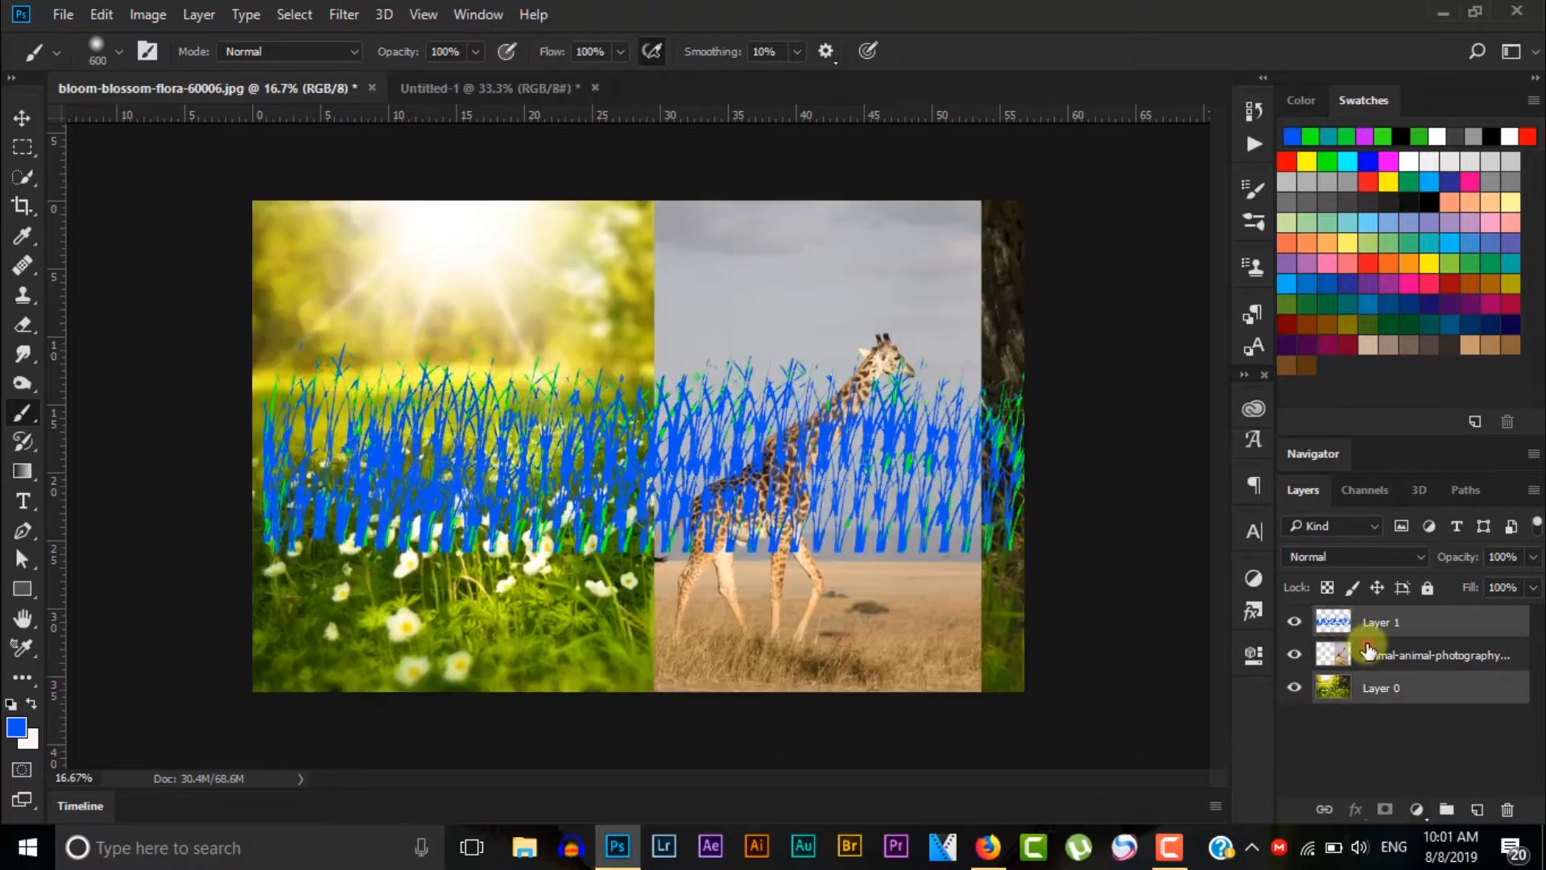
Group Layer 1, the giraffe layer and Layer 0, and switch Lock all on and off for the group
{"action": "left_click", "coordinate": [1369, 646], "text": "ctrl"}
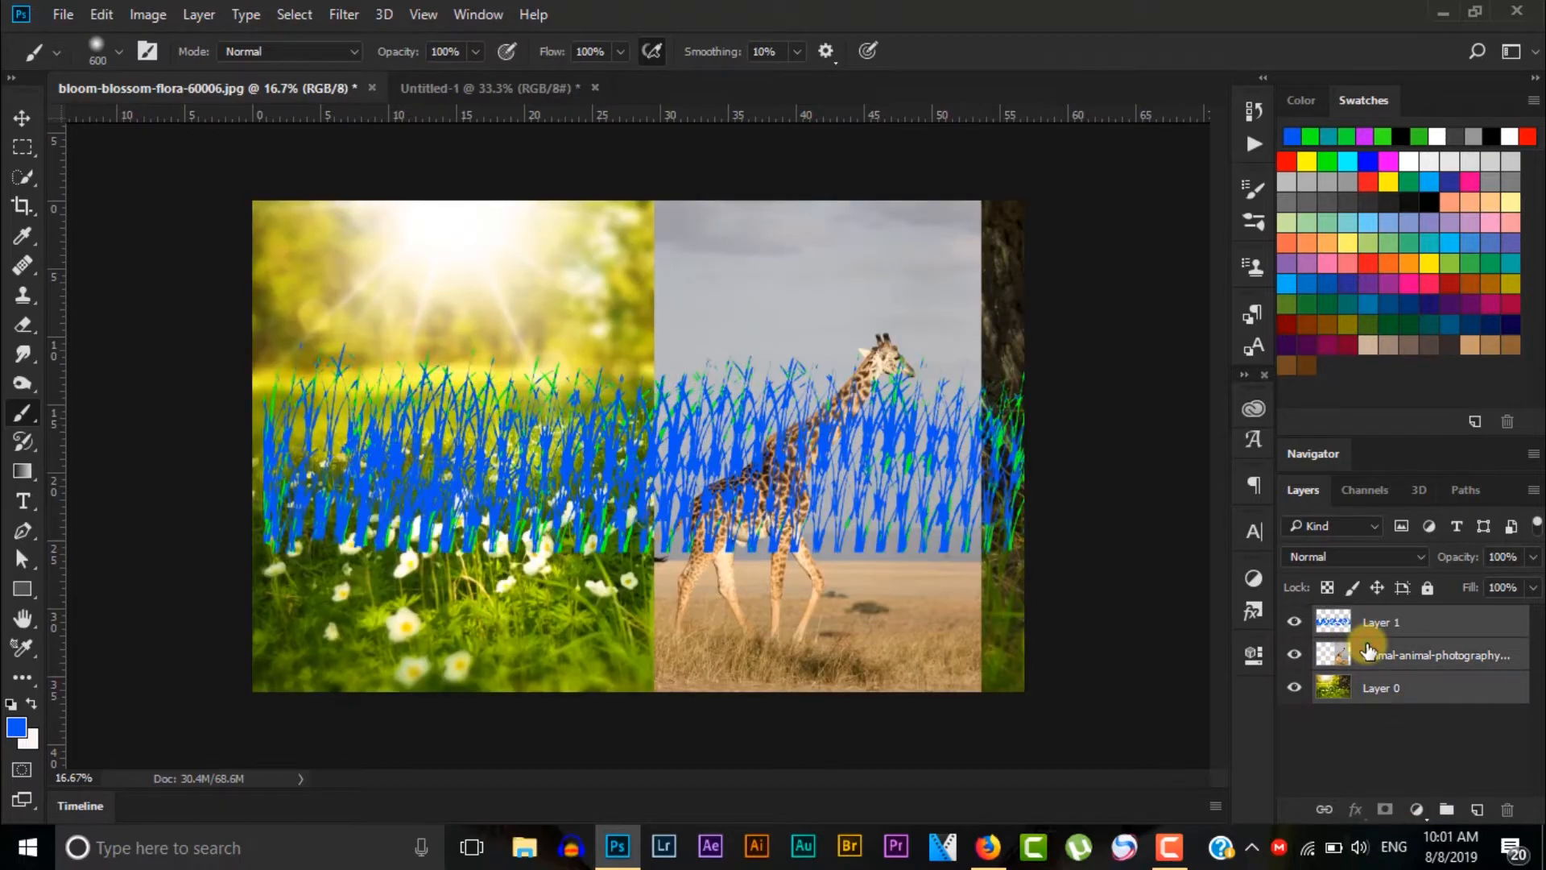
{"action": "left_click", "coordinate": [1446, 809]}
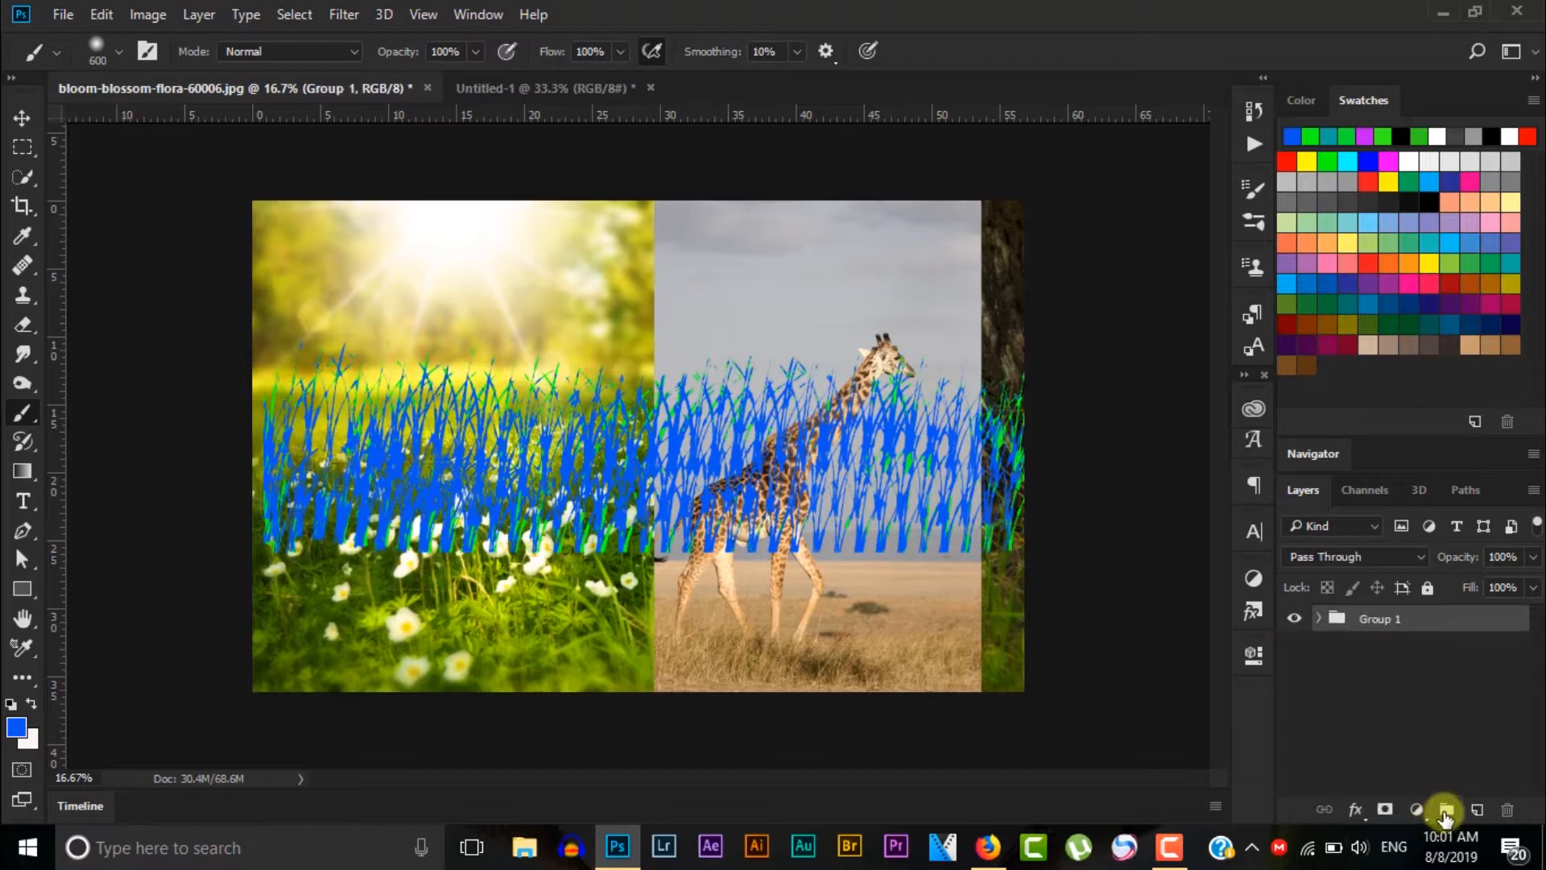
{"action": "left_click", "coordinate": [1425, 593]}
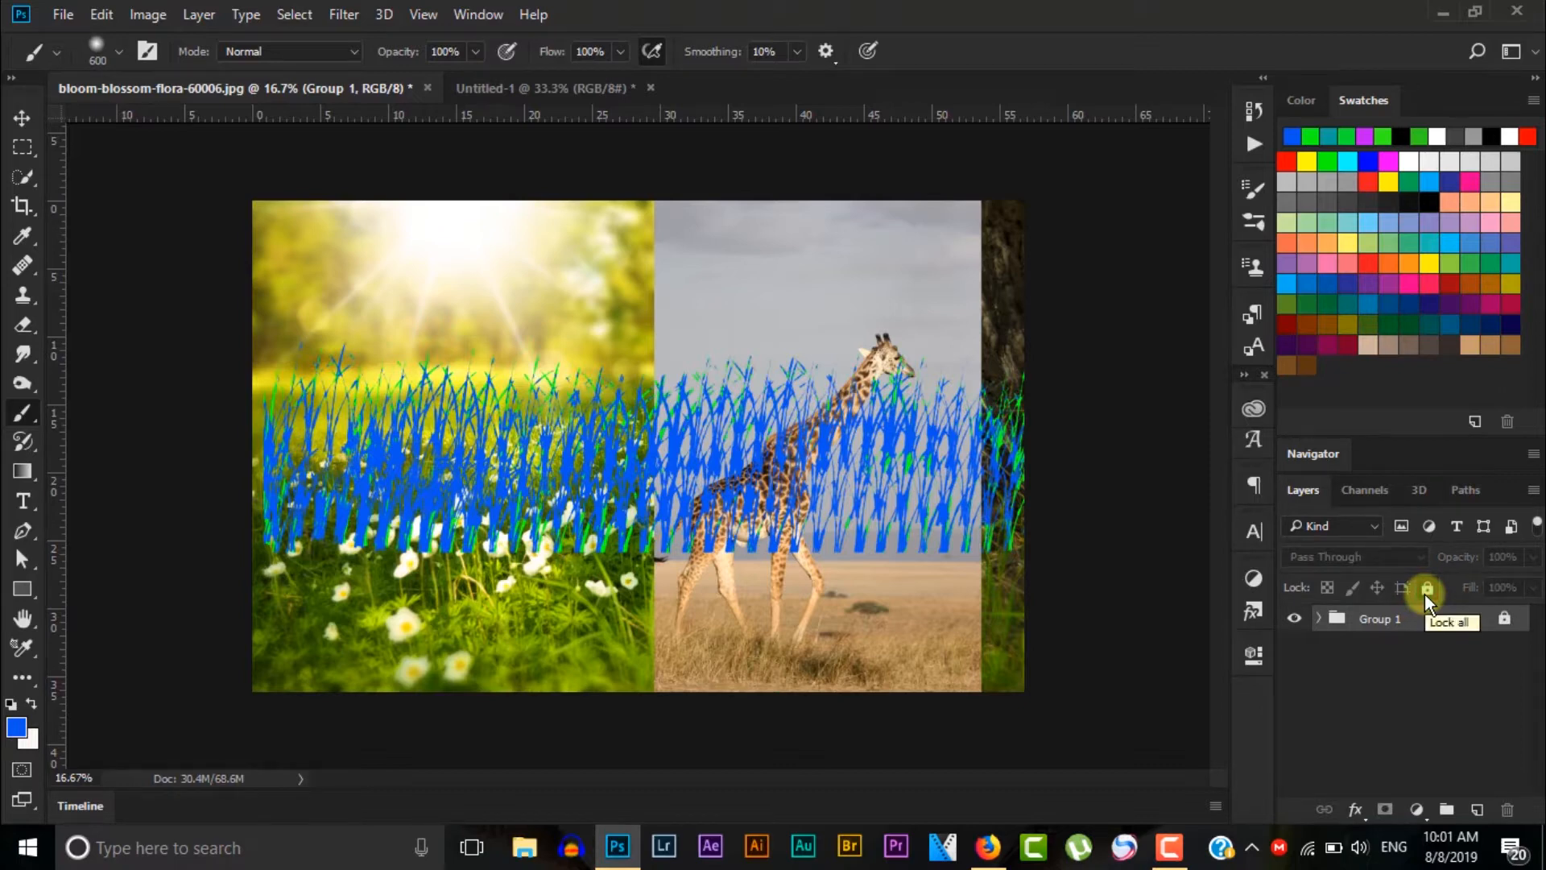
{"action": "left_click", "coordinate": [1425, 593]}
Lock the transparency of all layers in Group 1 and expand the group
{"action": "left_click", "coordinate": [198, 15]}
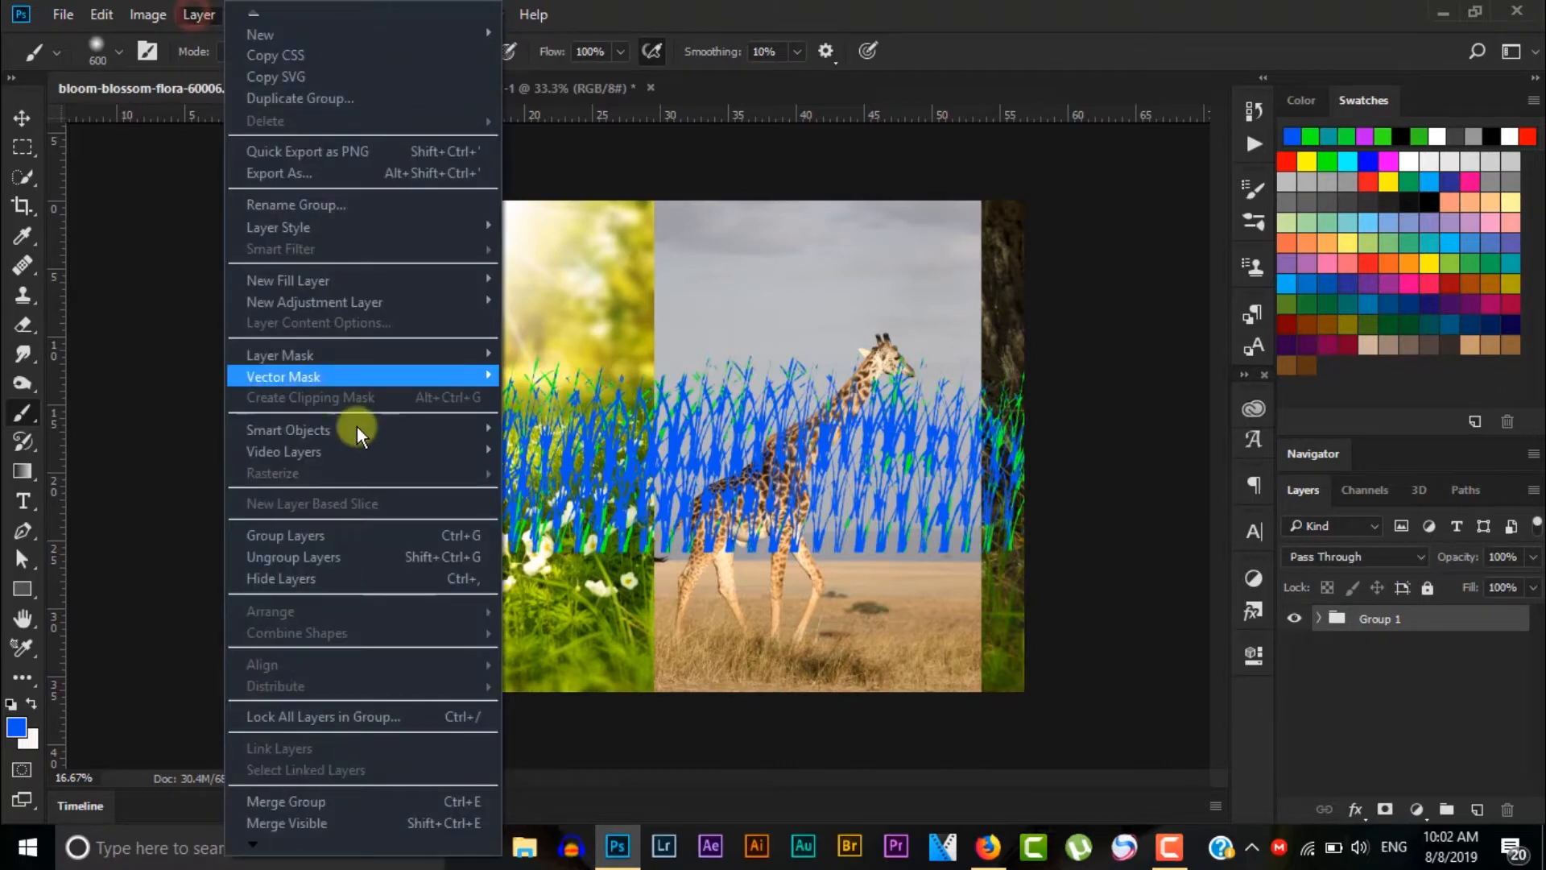
{"action": "left_click", "coordinate": [365, 714]}
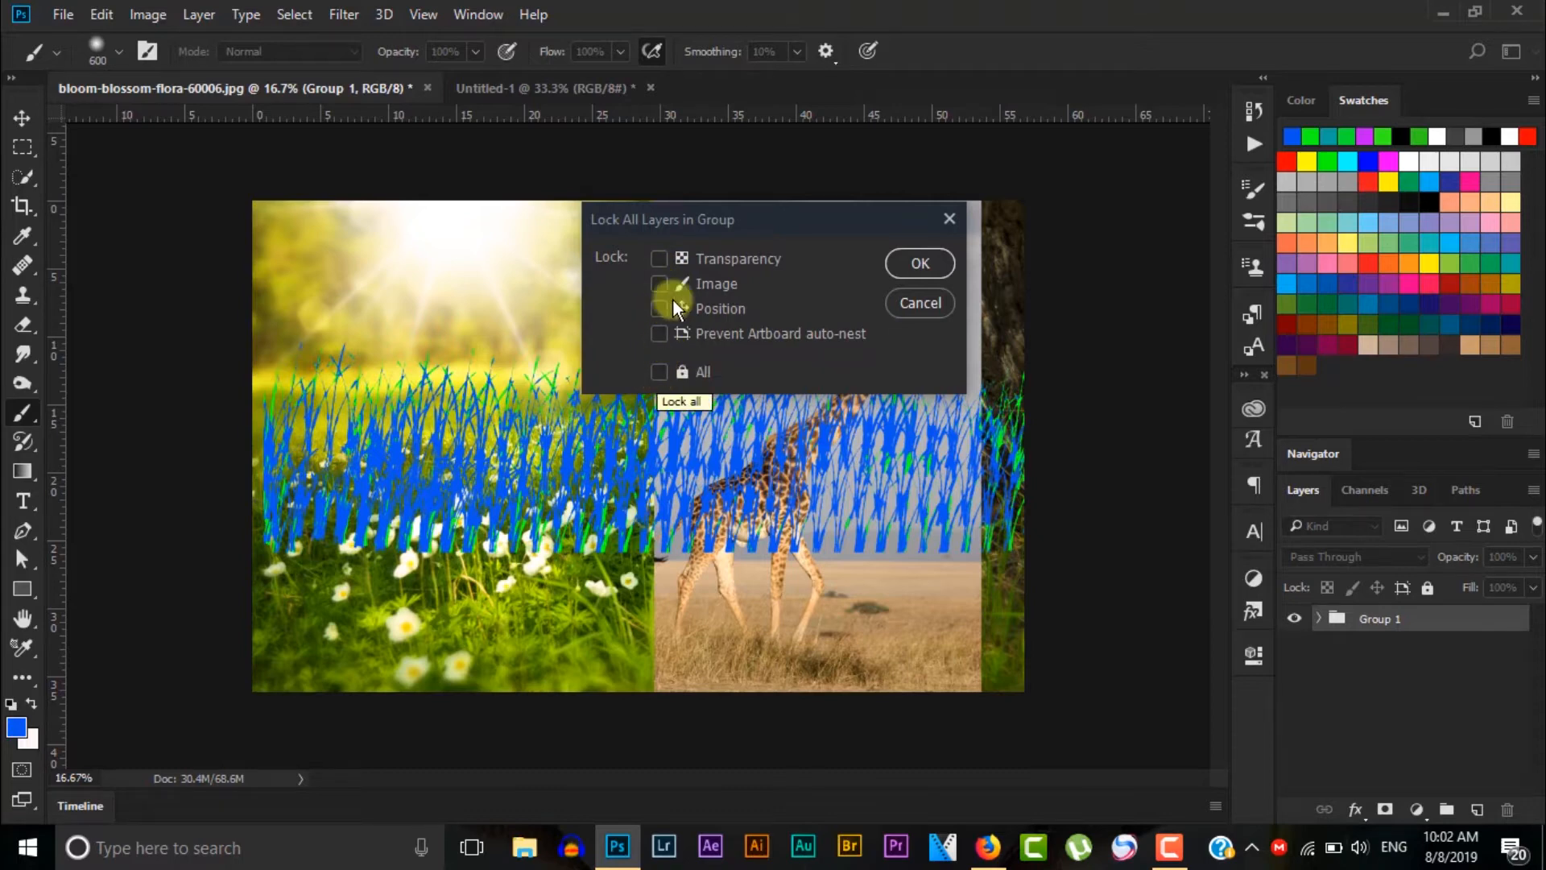
{"action": "left_click", "coordinate": [659, 259]}
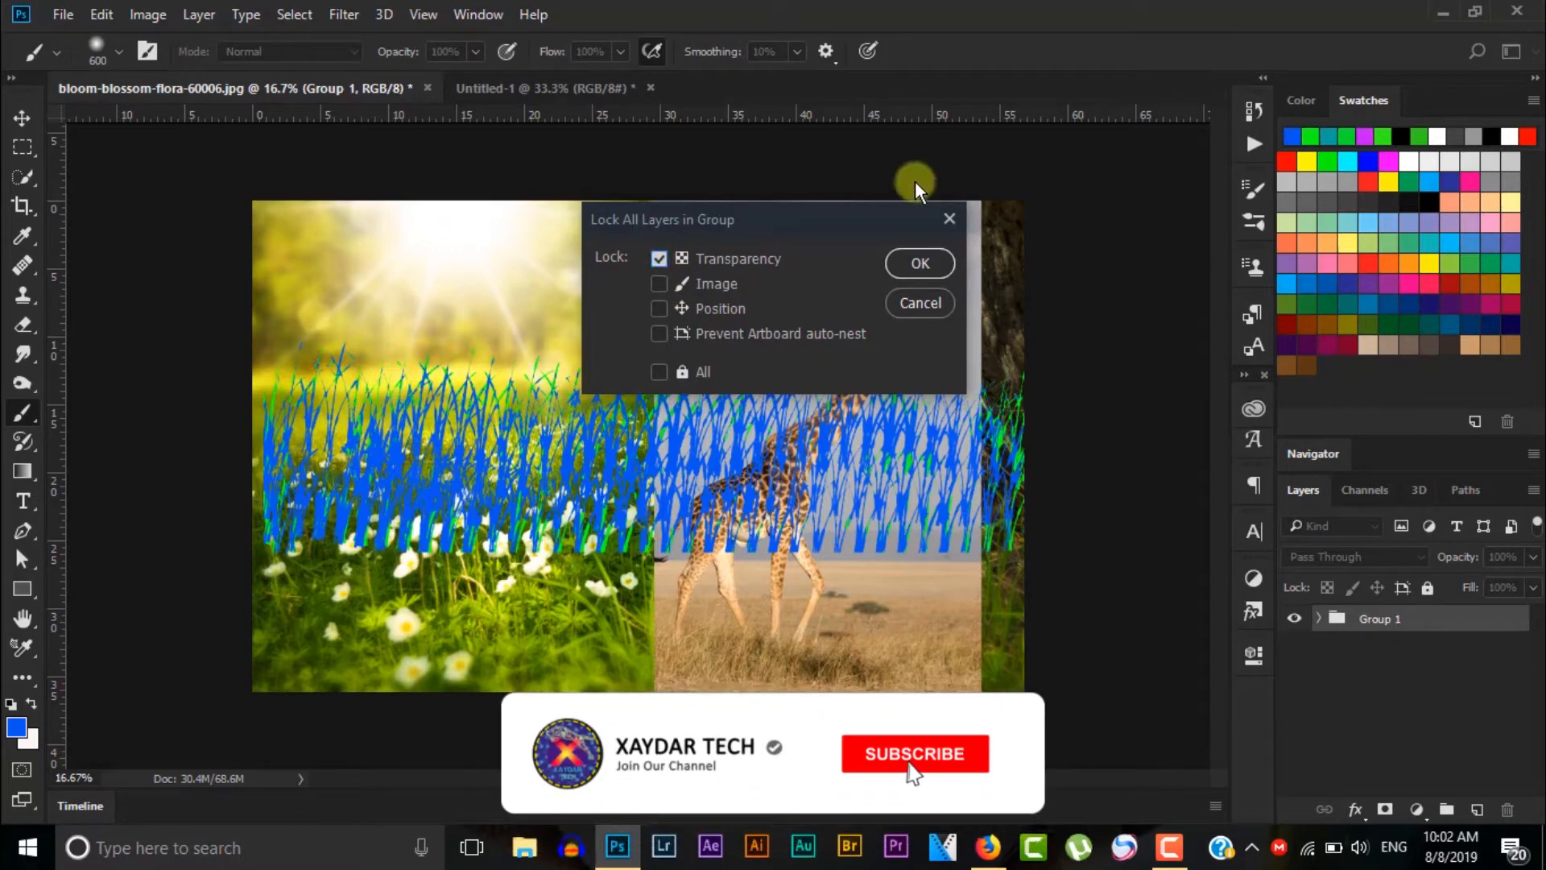
{"action": "left_click", "coordinate": [920, 263]}
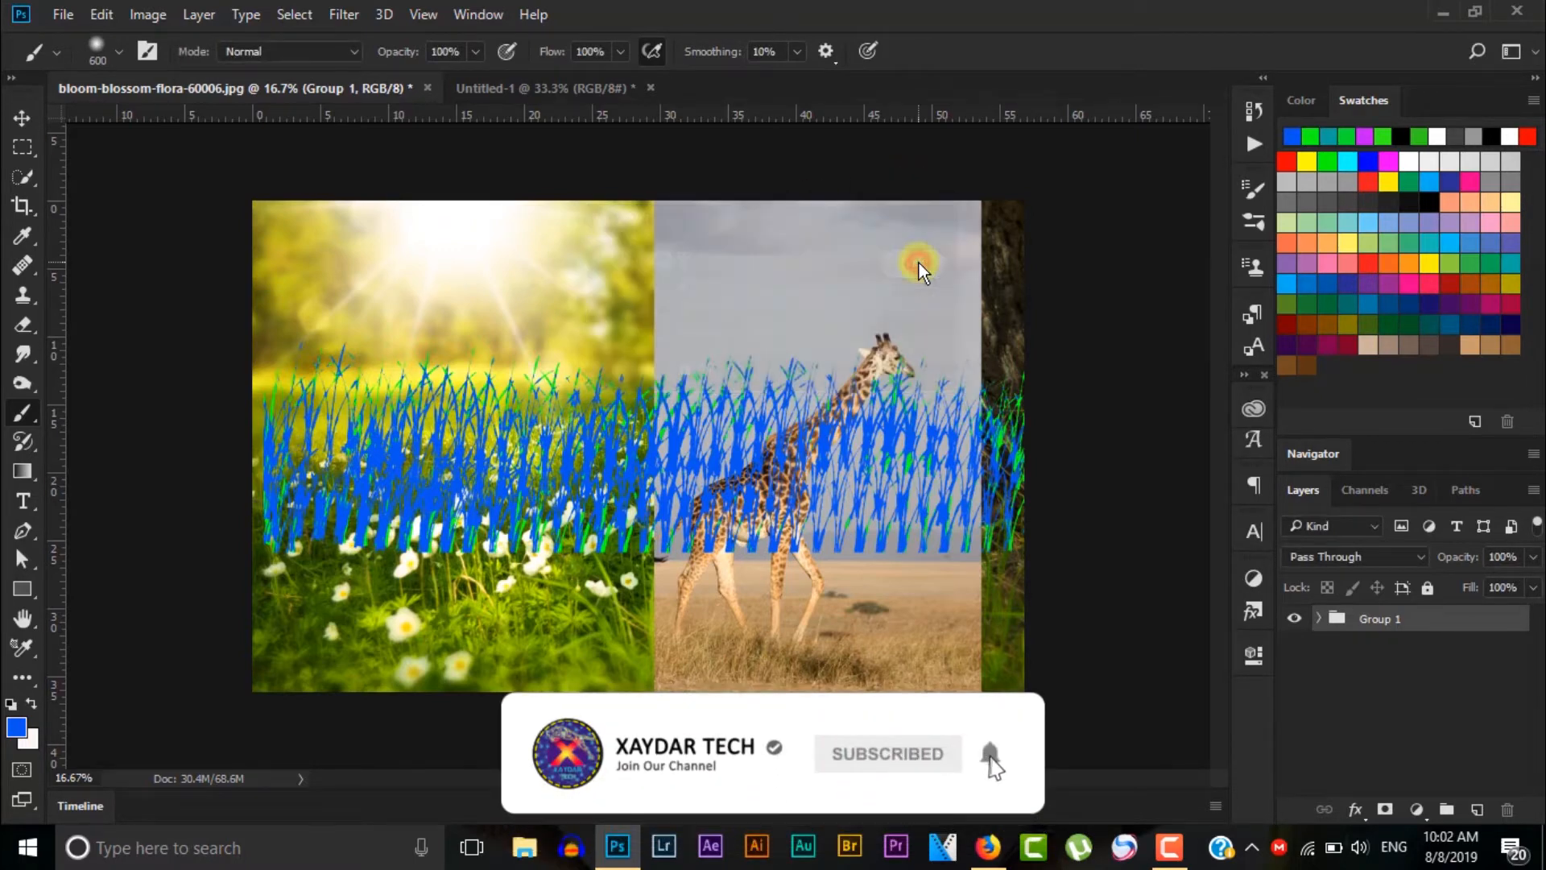
{"action": "left_click", "coordinate": [1318, 618]}
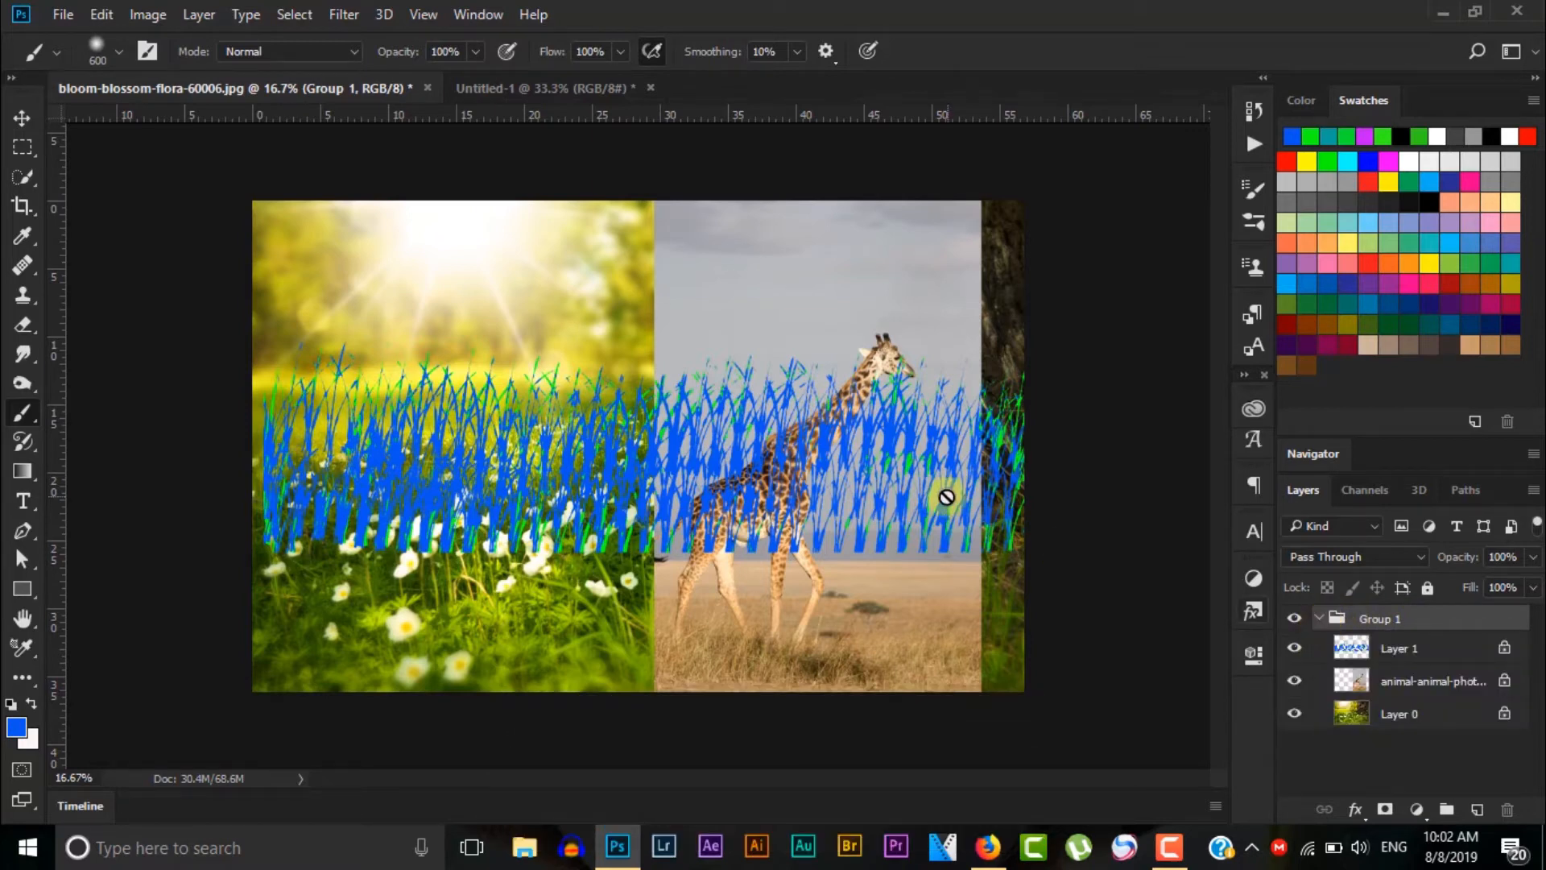
Move the giraffe and meadow photos toward the left of the canvas and the grass down to its lower edge
{"action": "key", "text": "v"}
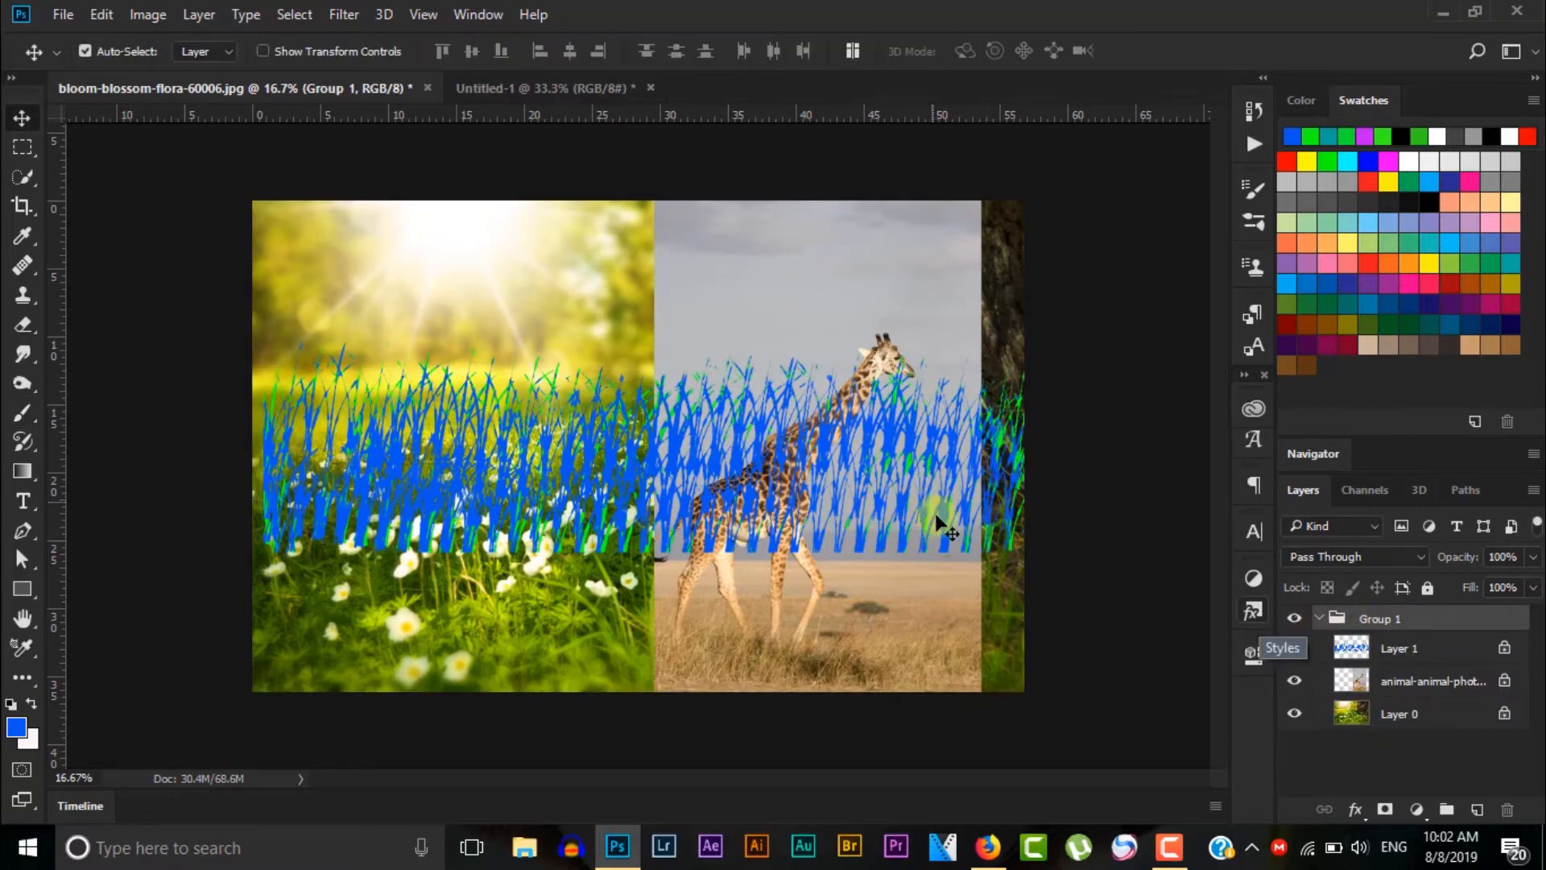
{"action": "left_click_drag", "start_coordinate": [938, 566], "coordinate": [800, 576]}
{"action": "left_click_drag", "start_coordinate": [970, 481], "coordinate": [860, 466]}
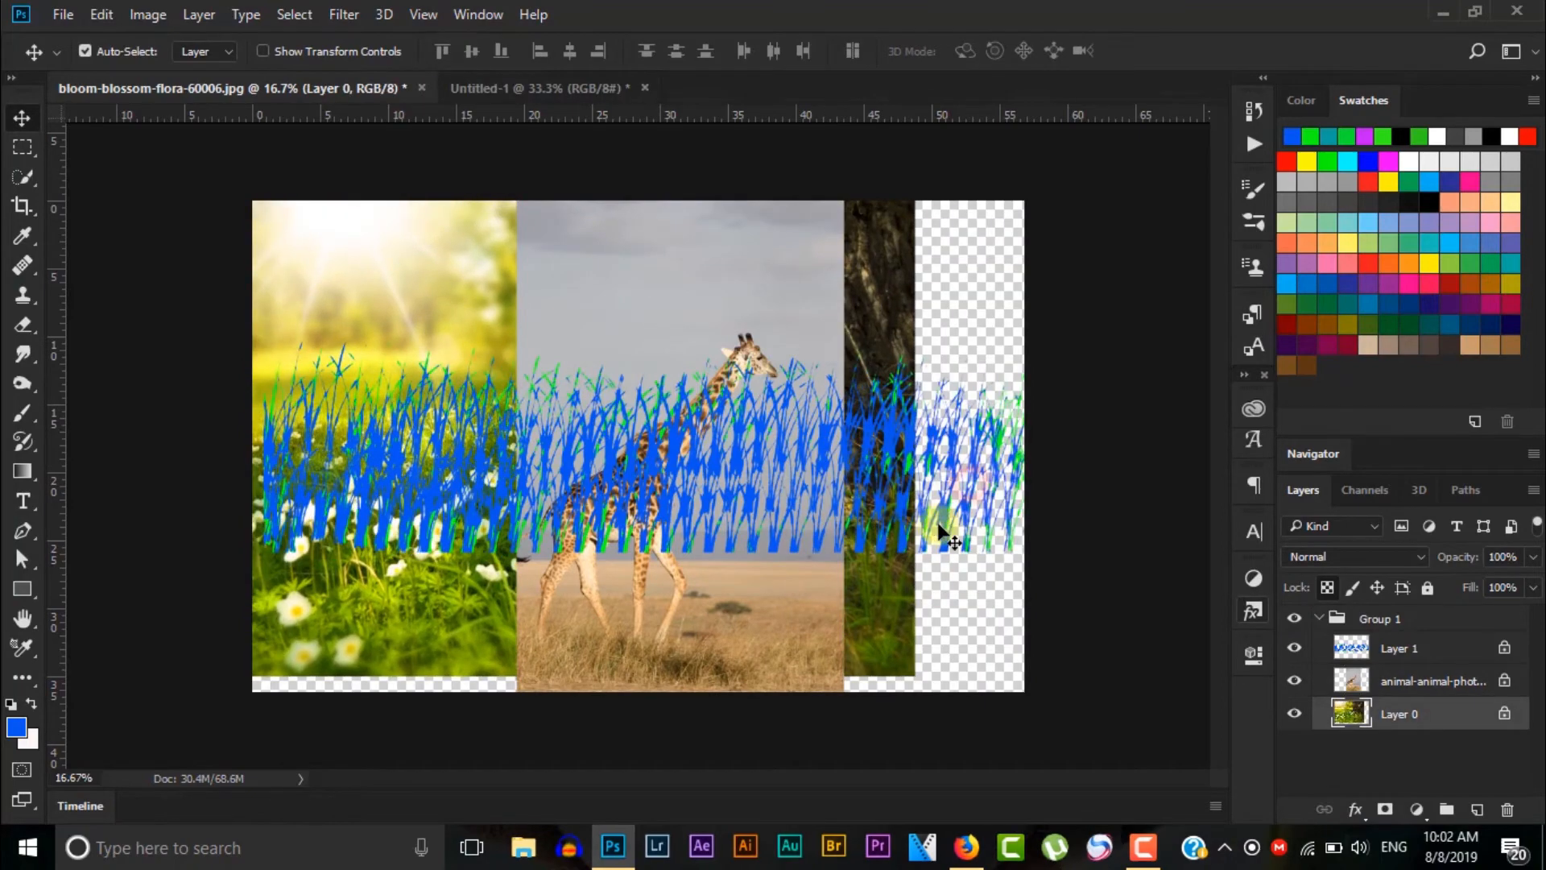
{"action": "left_click_drag", "start_coordinate": [986, 467], "coordinate": [978, 616]}
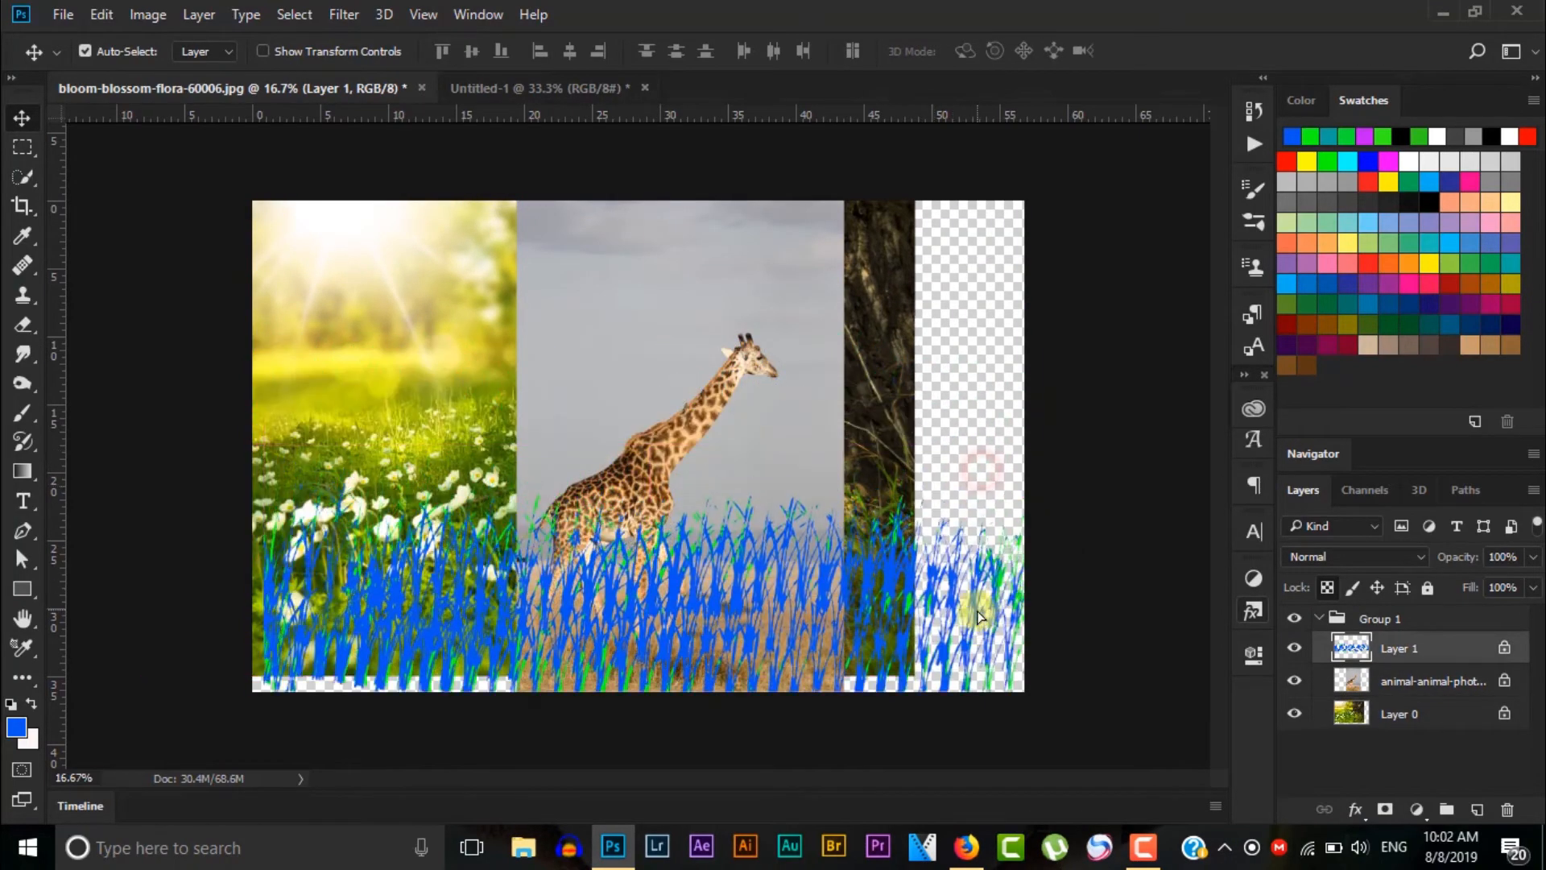